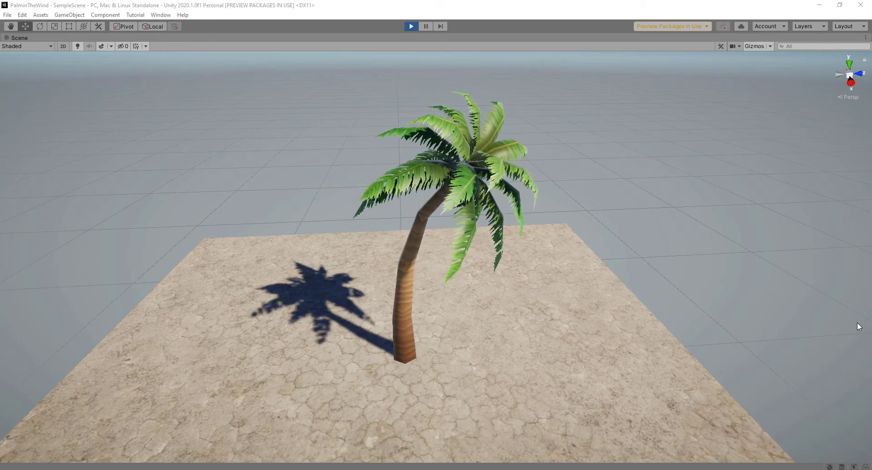
# Orbit the Scene view to inspect the palm tree from above
pyautogui.keyDown('alt'); pyautogui.moveTo(783, 355); pyautogui.dragTo(772, 324); pyautogui.keyUp('alt')
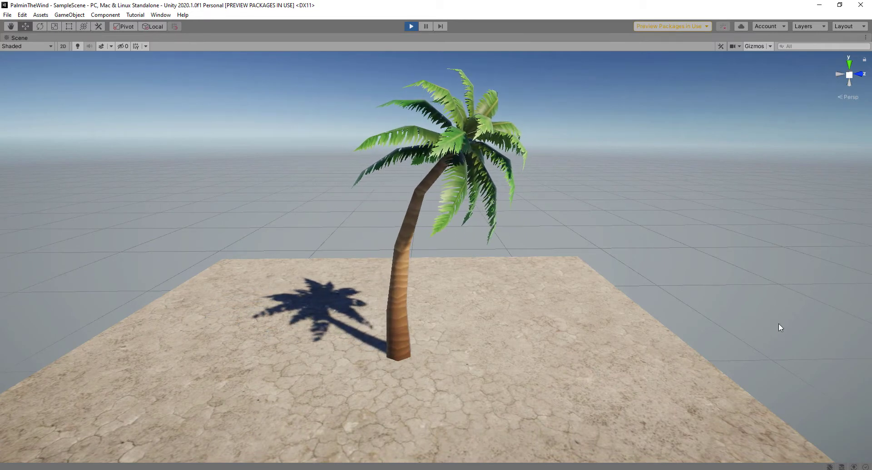
pyautogui.moveTo(778, 323)
pyautogui.keyDown('alt'); pyautogui.mouseDown()
pyautogui.moveTo(582, 297)
pyautogui.moveTo(480, 312)
pyautogui.moveTo(586, 305)
pyautogui.moveTo(578, 299)
pyautogui.mouseUp(); pyautogui.keyUp('alt')
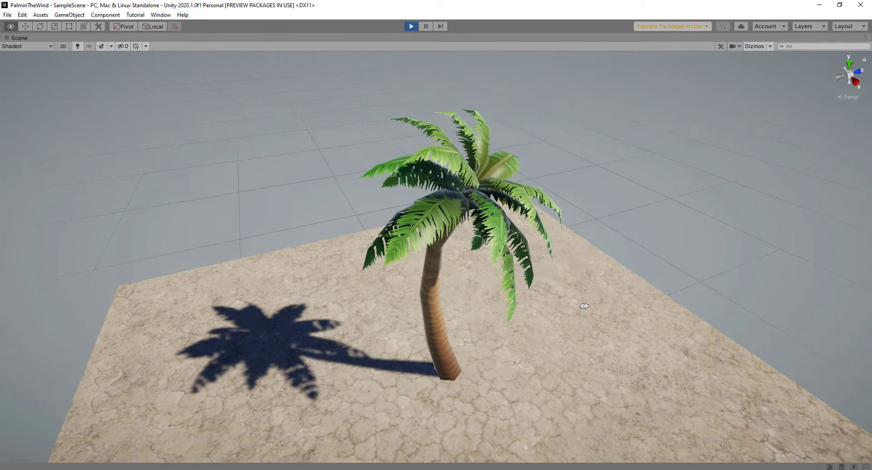
# Restore the full editor layout, then select and frame the Palm_4 tree
pyautogui.hotkey('shift', 'space')
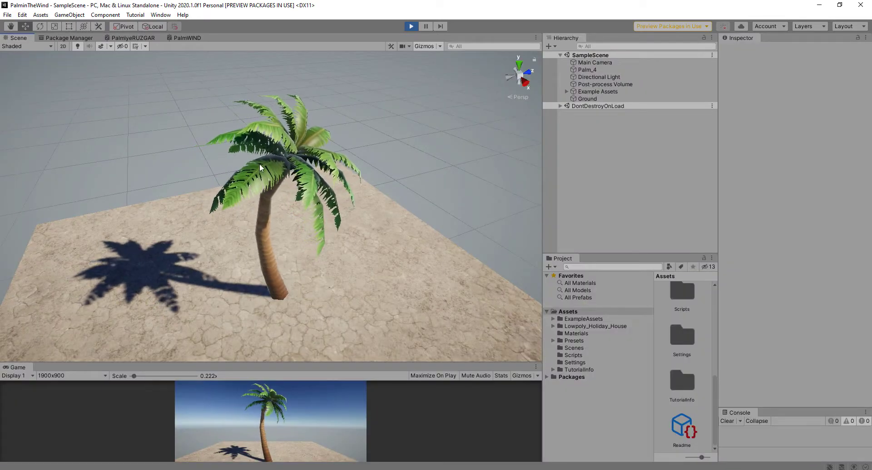
pyautogui.click(377, 202)
pyautogui.press('f')
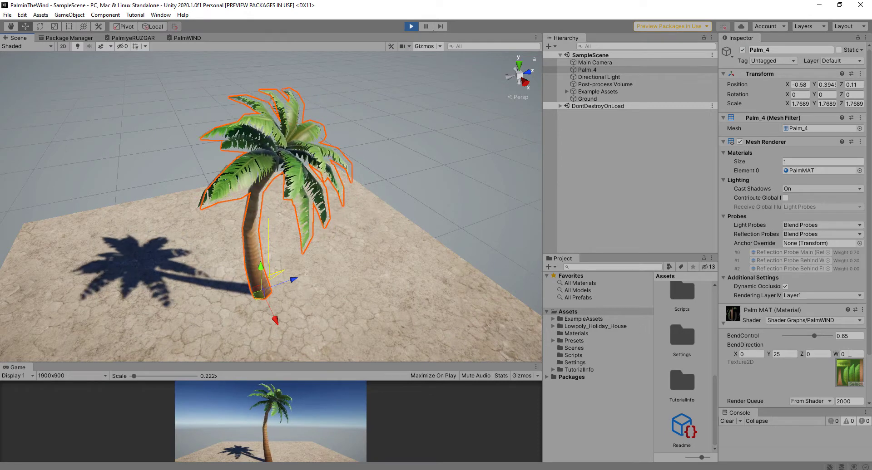
# Try new PalmMAT BendDirection X/Y values and orbit to judge the bend
pyautogui.click(784, 354)
pyautogui.write('0.25')
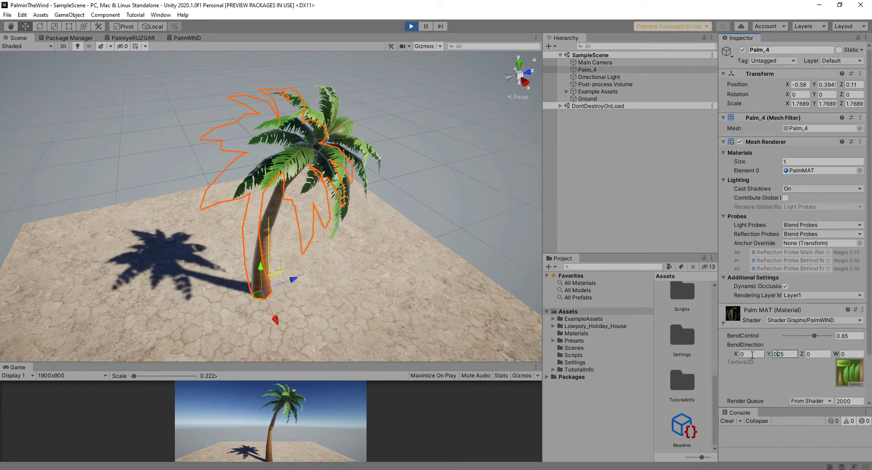
pyautogui.click(752, 354)
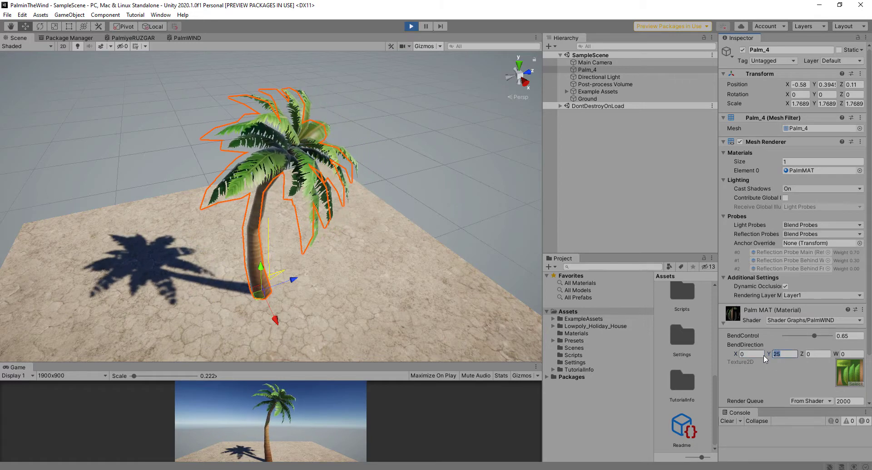
pyautogui.press('Tab')
pyautogui.write('0')
pyautogui.click(750, 354)
pyautogui.write('25')
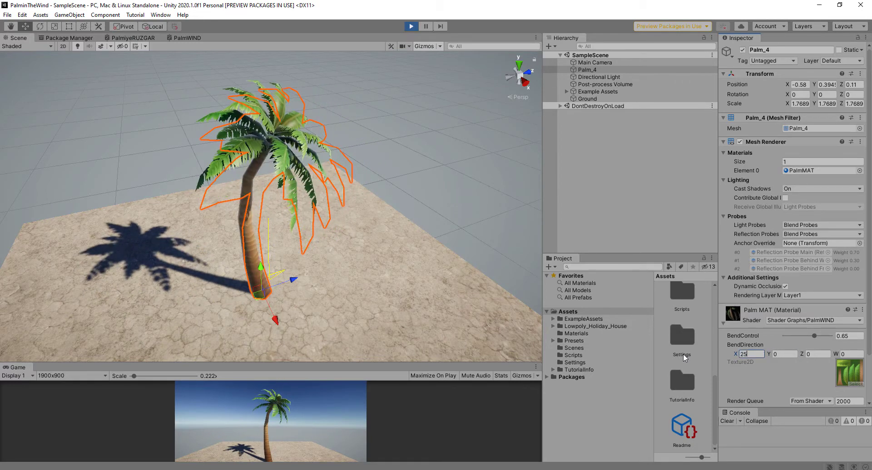
pyautogui.click(492, 241)
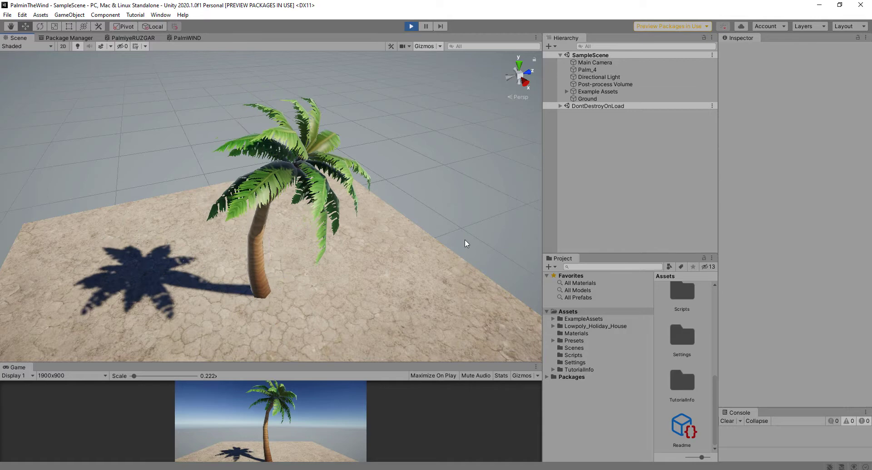
pyautogui.keyDown('alt'); pyautogui.moveTo(465, 239); pyautogui.dragTo(457, 238); pyautogui.keyUp('alt')
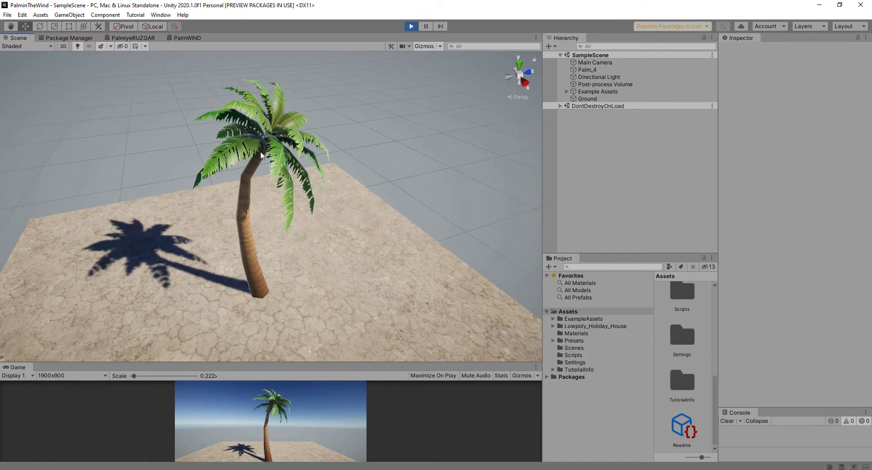
# Set BendDirection to X 0, Y 25 and raise BendControl to 0.836
pyautogui.click(252, 136)
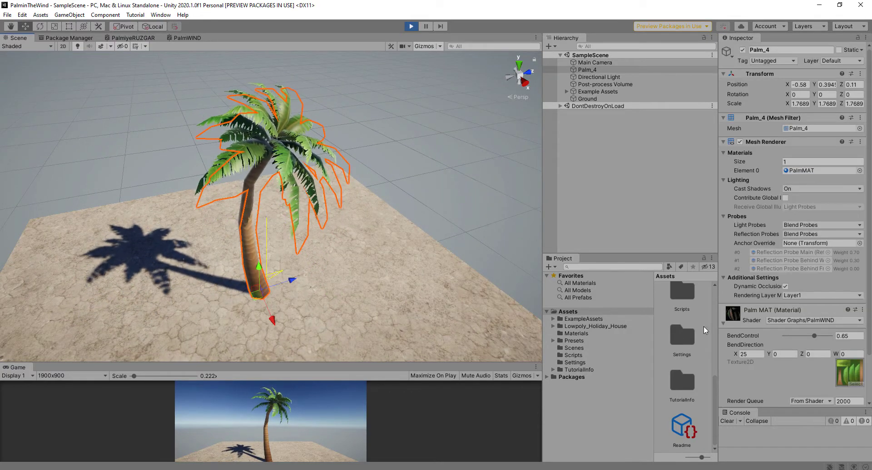
pyautogui.doubleClick(751, 353)
pyautogui.write('0')
pyautogui.write('25')
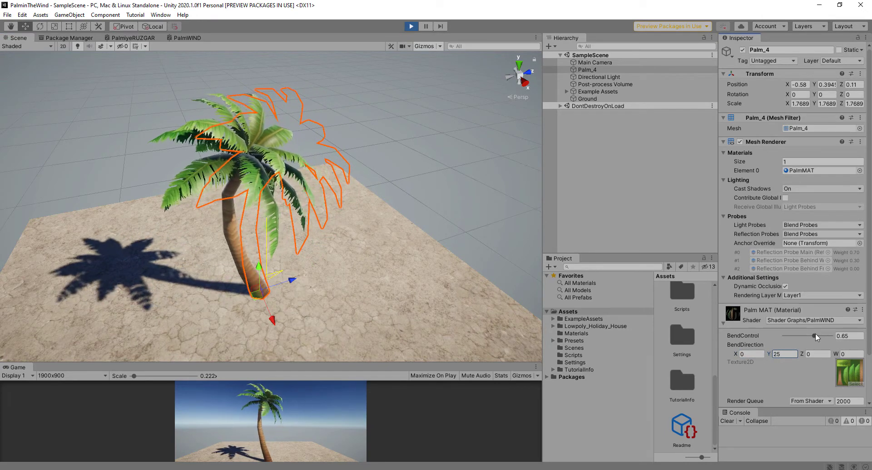
pyautogui.moveTo(814, 335); pyautogui.dragTo(825, 338)
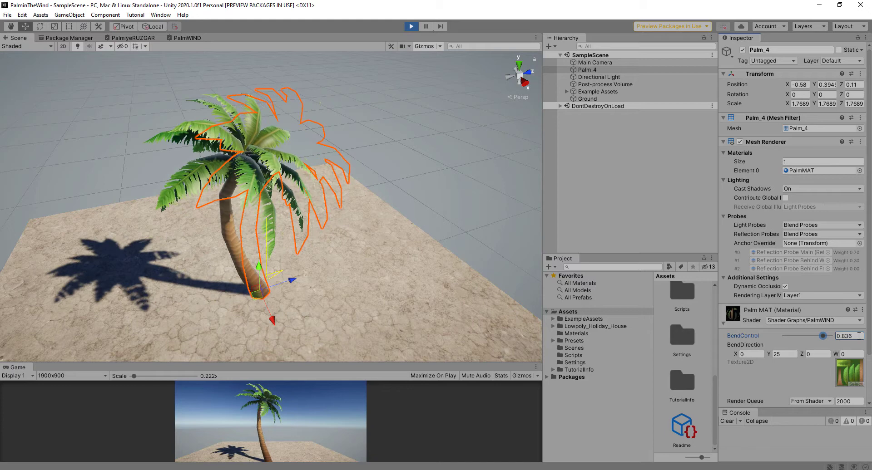
pyautogui.click(506, 236)
pyautogui.moveTo(505, 235)
pyautogui.keyDown('alt'); pyautogui.mouseDown()
pyautogui.moveTo(374, 198)
pyautogui.moveTo(459, 192)
pyautogui.moveTo(436, 194)
pyautogui.mouseUp(); pyautogui.keyUp('alt')
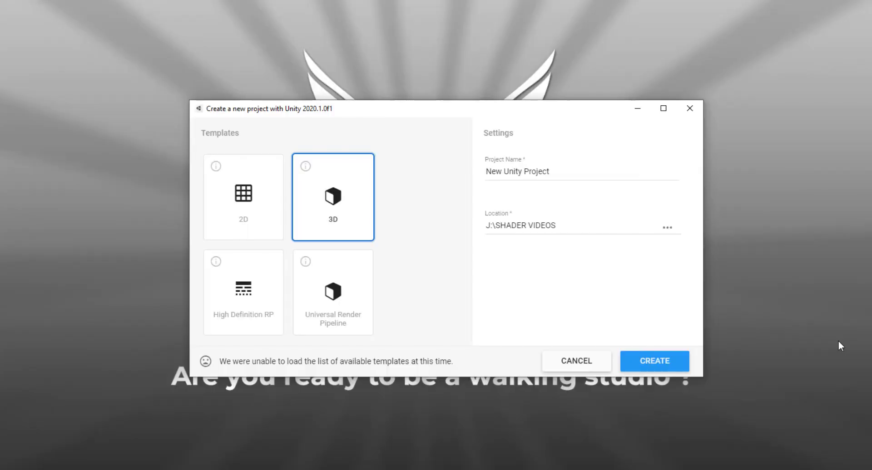
# Create a Universal Render Pipeline project named PalminTheWind
pyautogui.click(343, 281)
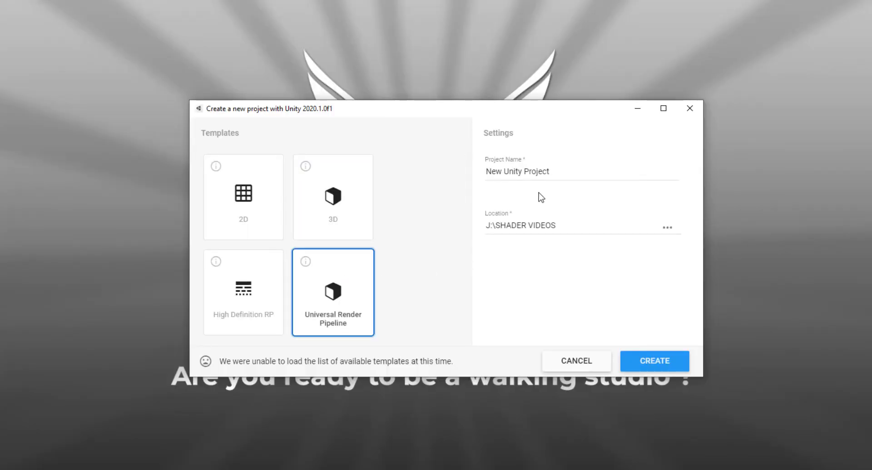
pyautogui.moveTo(561, 173); pyautogui.dragTo(476, 177)
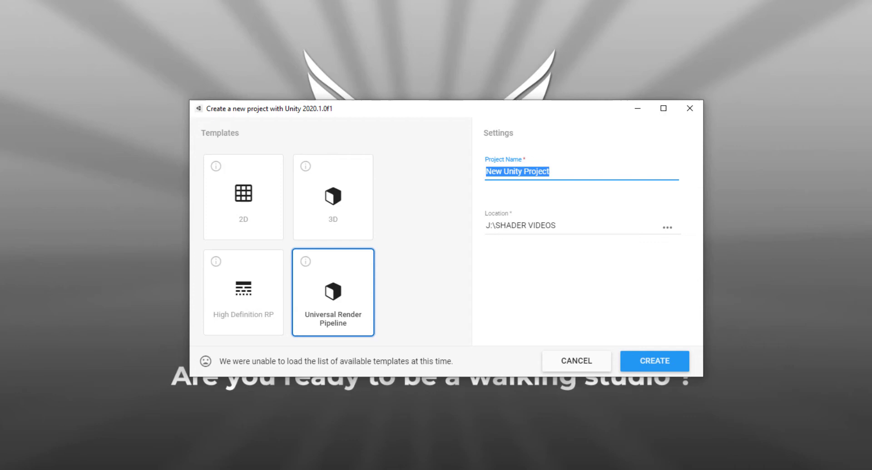
pyautogui.write('PalminTheWind')
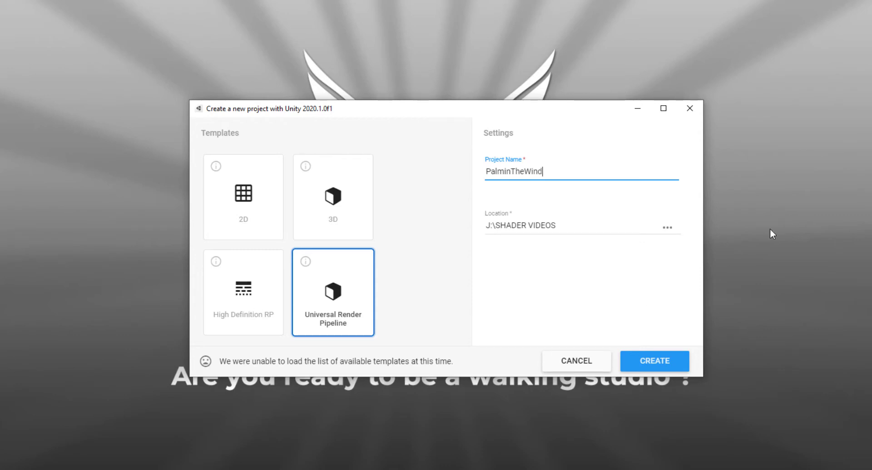
pyautogui.click(662, 363)
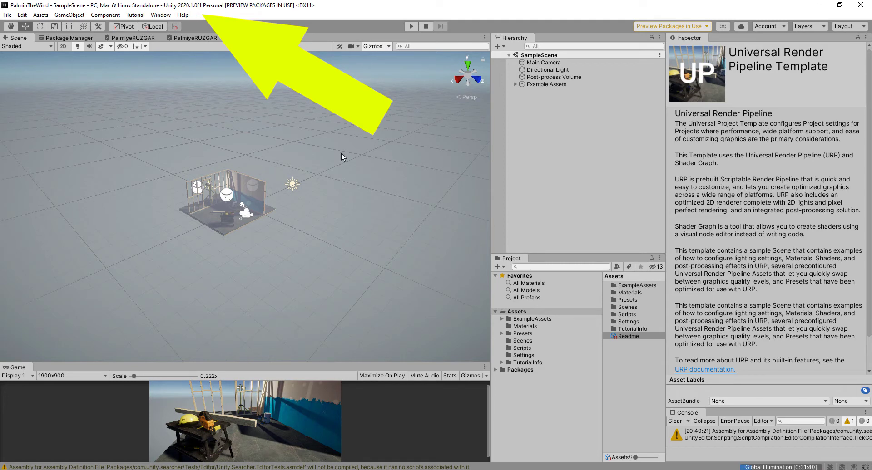
# Delete Props and Workshop Set from the Example Assets group
pyautogui.click(515, 85)
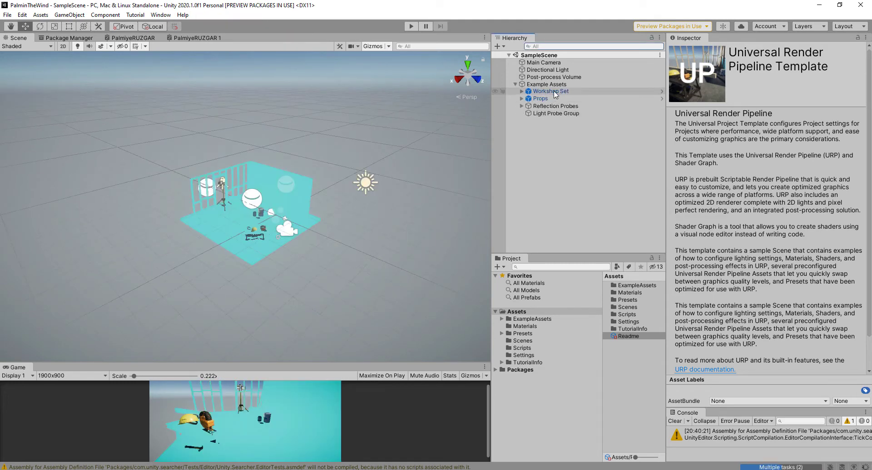
pyautogui.click(554, 91)
pyautogui.click(537, 99)
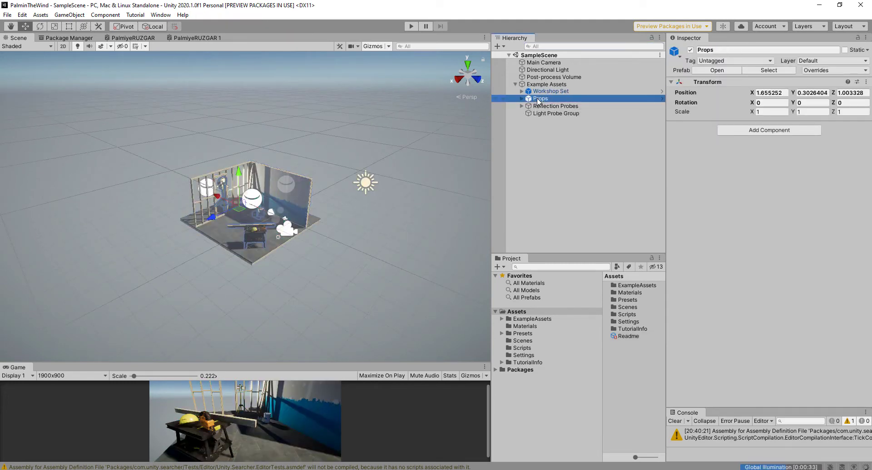
pyautogui.rightClick(539, 92)
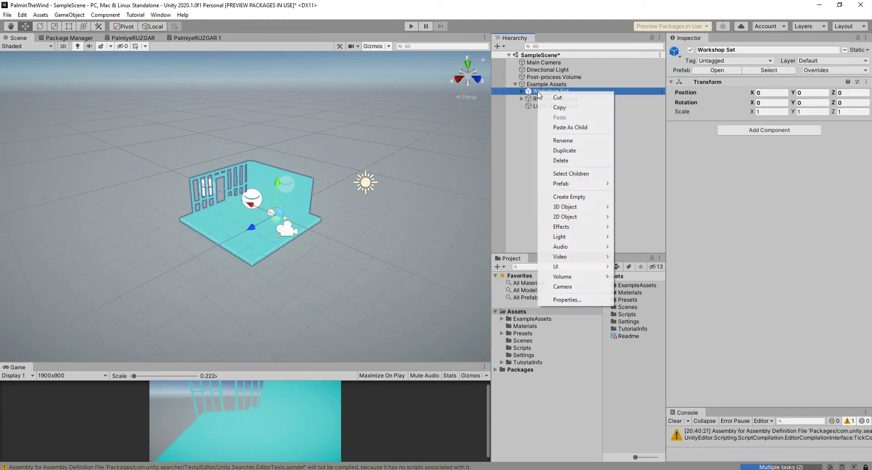
pyautogui.click(530, 123)
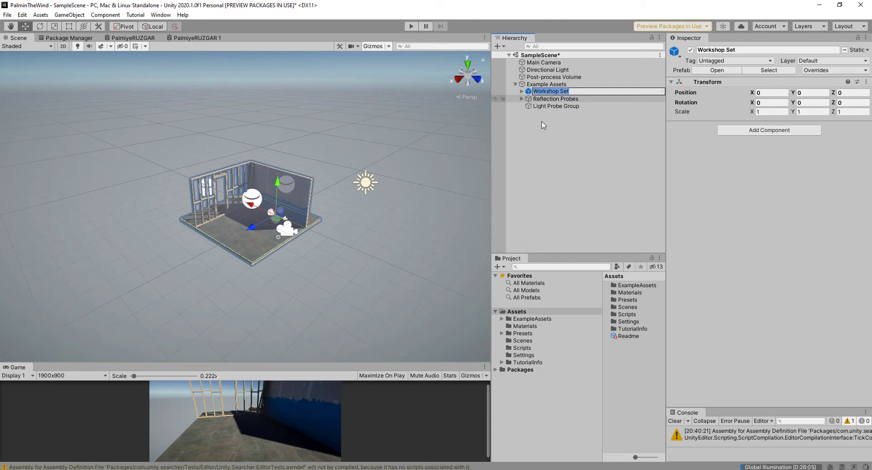
pyautogui.moveTo(549, 93); pyautogui.dragTo(540, 94)
pyautogui.press('Delete')
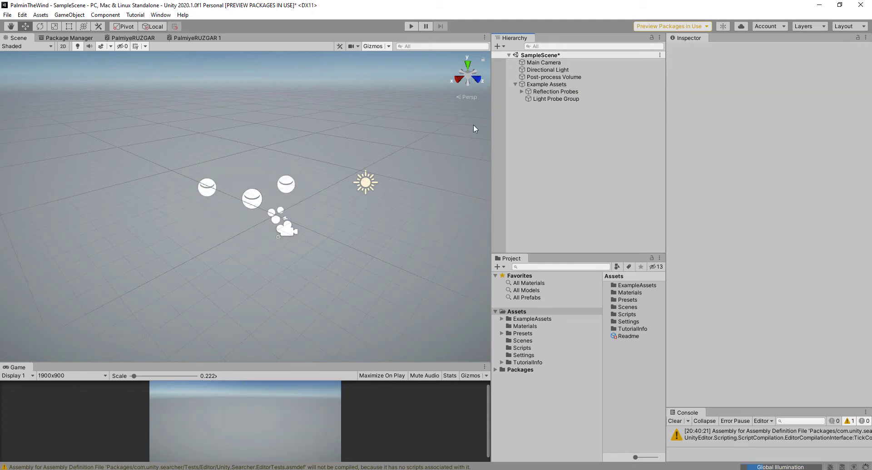
# Shrink the 3D gizmo icons to tiny dots using the Gizmos slider
pyautogui.click(387, 46)
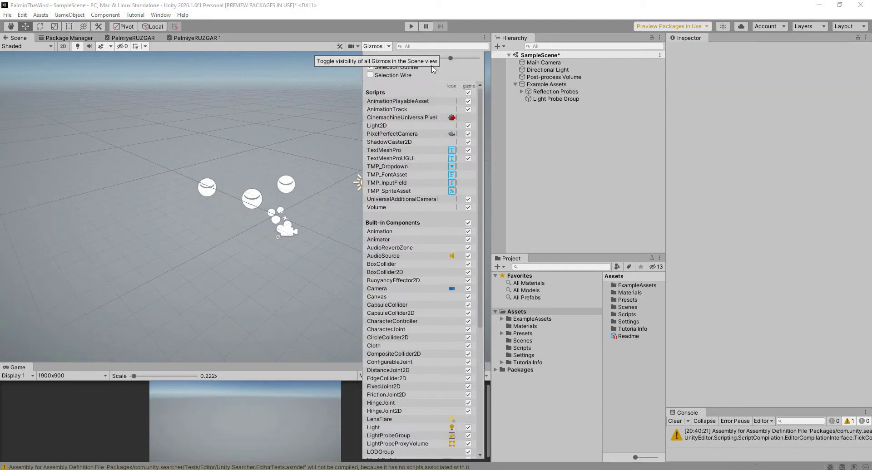
pyautogui.moveTo(451, 59); pyautogui.dragTo(438, 59)
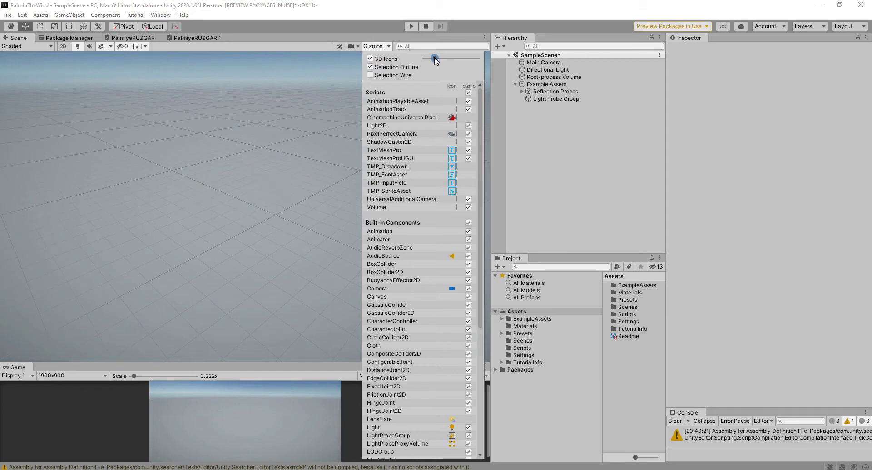
pyautogui.moveTo(279, 178); pyautogui.dragTo(267, 178, button='middle')
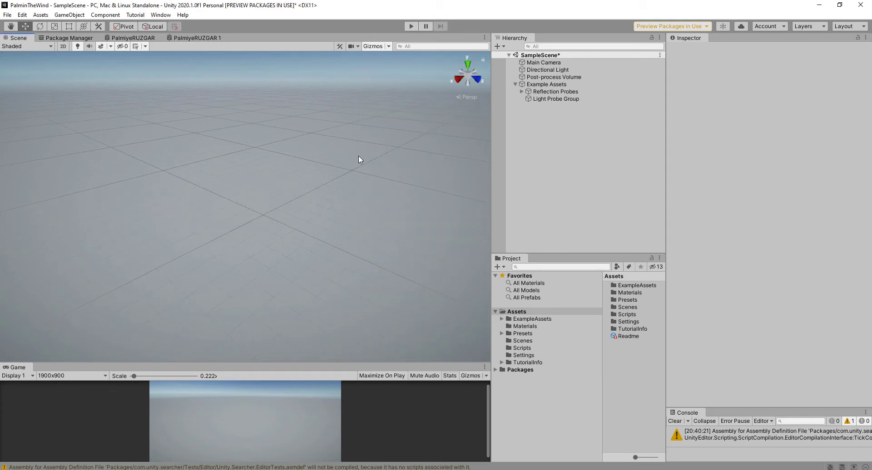
# Add a plane and scale it up uniformly to 3.364
pyautogui.click(501, 46)
pyautogui.moveTo(520, 77)
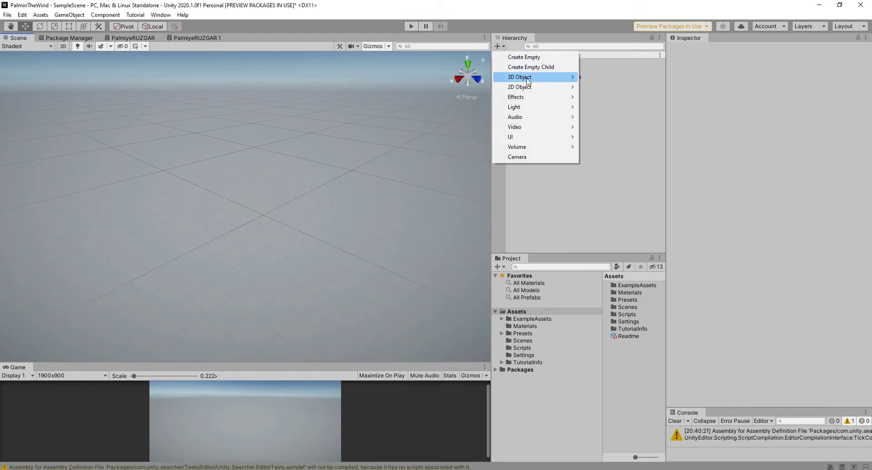
pyautogui.click(598, 117)
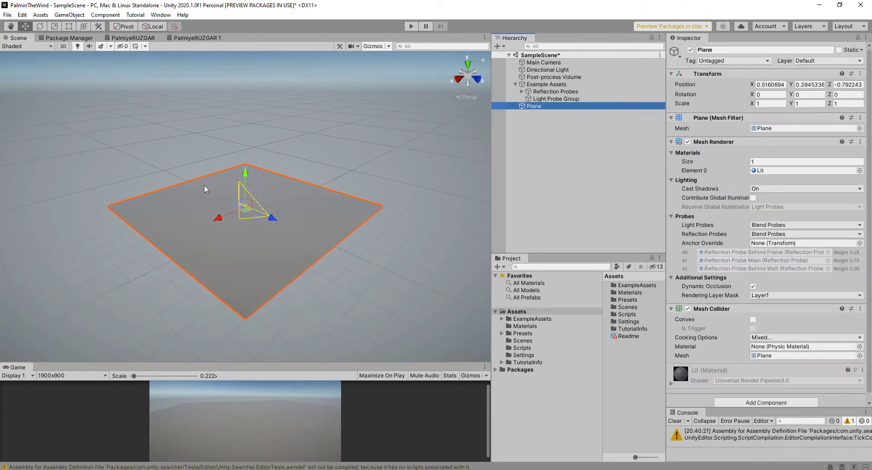
pyautogui.click(54, 25)
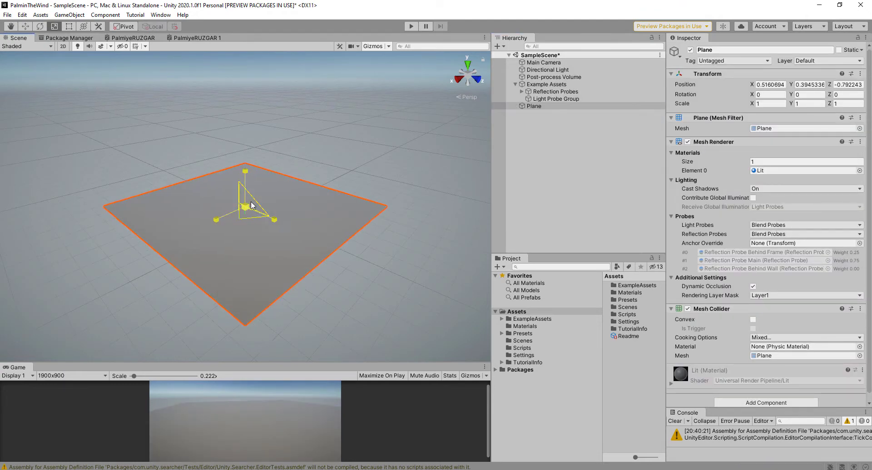
pyautogui.moveTo(245, 207); pyautogui.dragTo(315, 130)
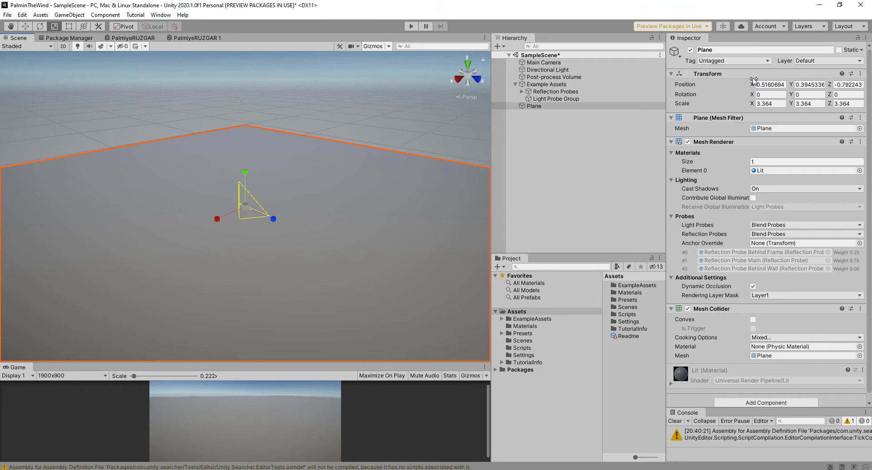
# Rename the plane to Ground and orbit the view around it
pyautogui.click(724, 50)
pyautogui.write('Ground')
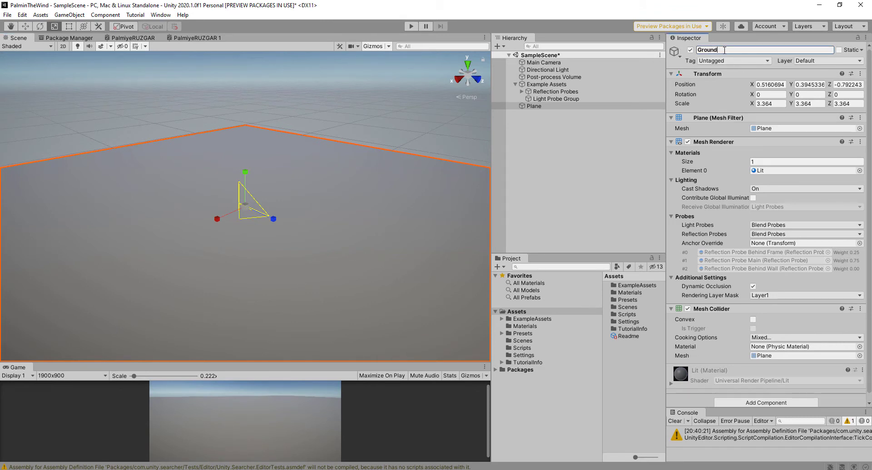
pyautogui.click(338, 94)
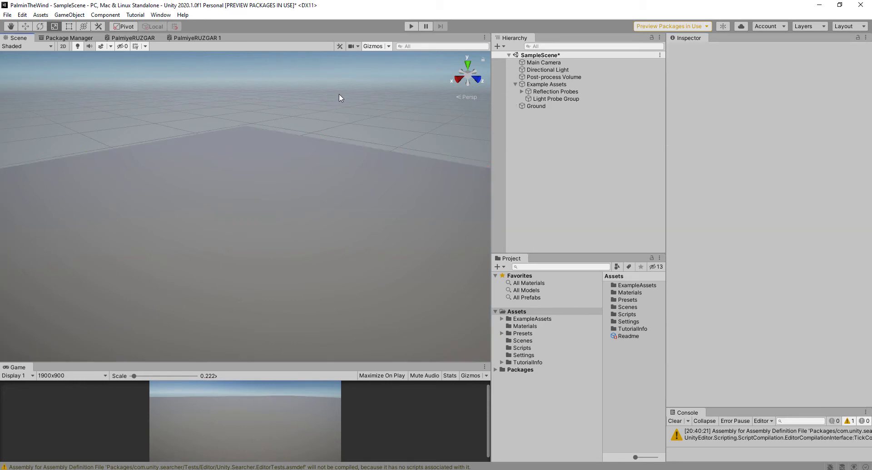
pyautogui.moveTo(339, 94); pyautogui.dragTo(326, 146, button='middle')
pyautogui.moveTo(350, 183)
pyautogui.keyDown('alt'); pyautogui.mouseDown()
pyautogui.moveTo(397, 166)
pyautogui.moveTo(367, 183)
pyautogui.mouseUp(); pyautogui.keyUp('alt')
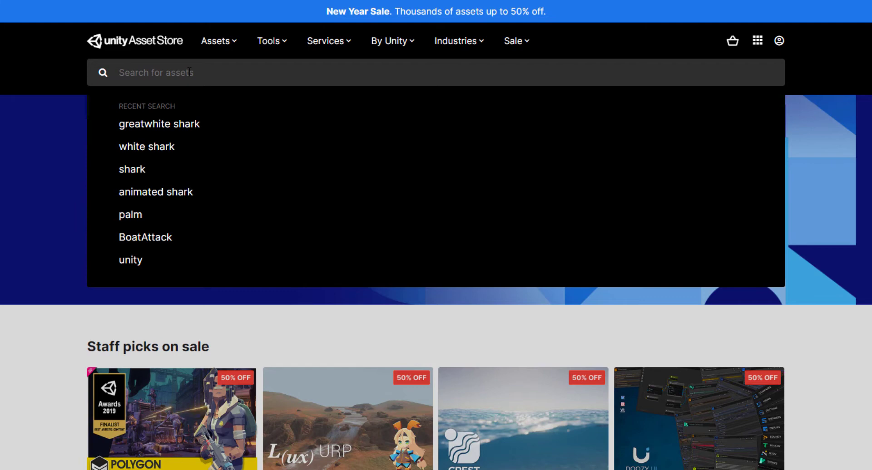
# Search the Asset Store for Lowpoly_Holiday_House
pyautogui.write('Low')
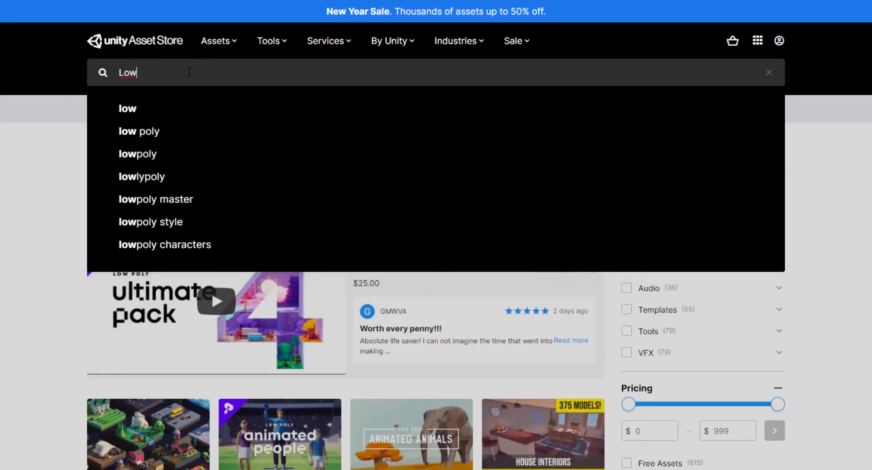
pyautogui.write('pol')
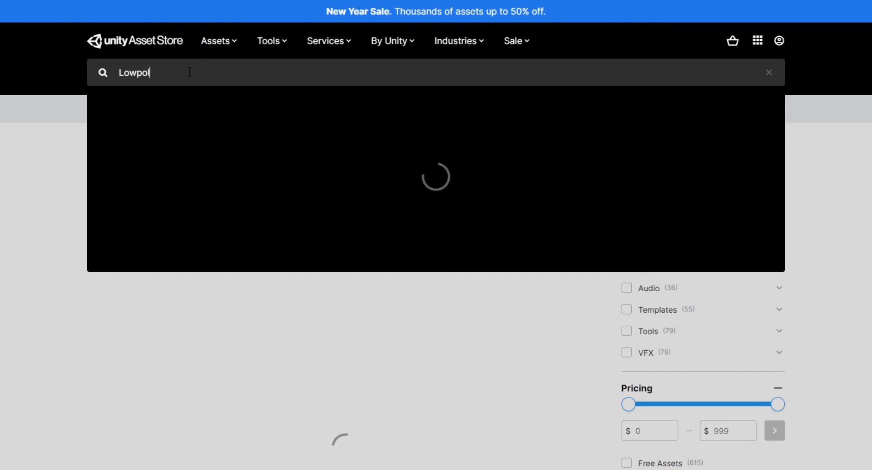
pyautogui.write('y_')
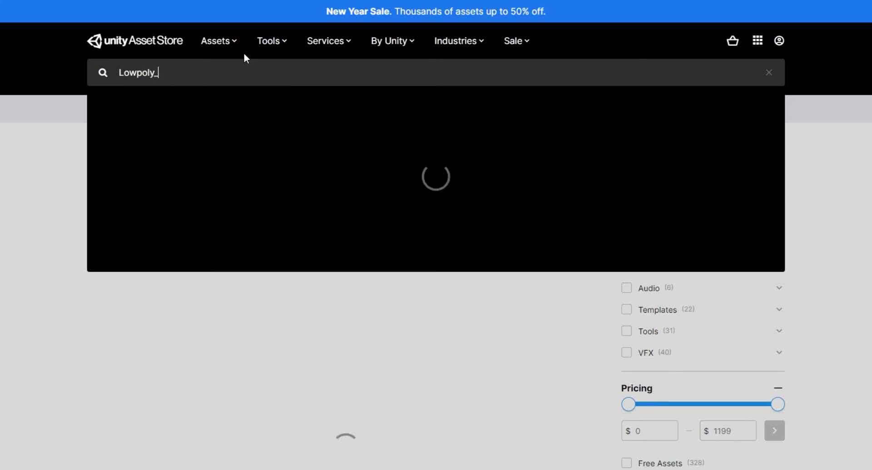
pyautogui.write('Holida')
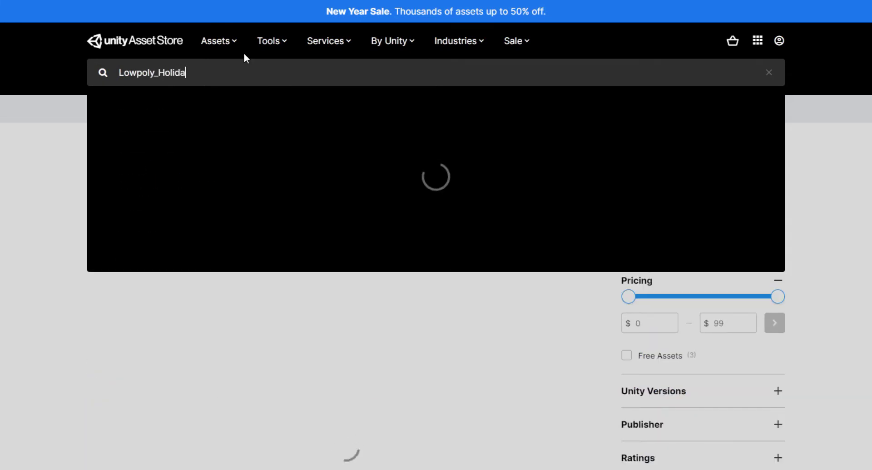
pyautogui.write('y_')
pyautogui.write('H')
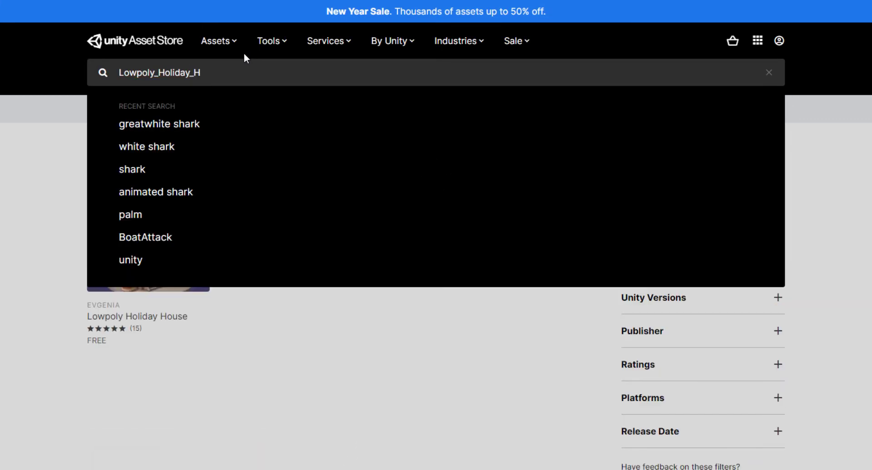
pyautogui.write('use')
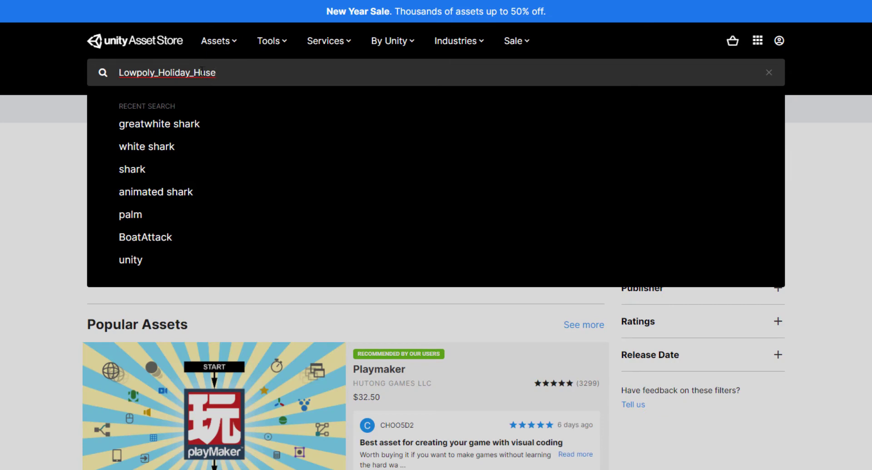
pyautogui.click(202, 71)
pyautogui.write('o')
pyautogui.press('Return')
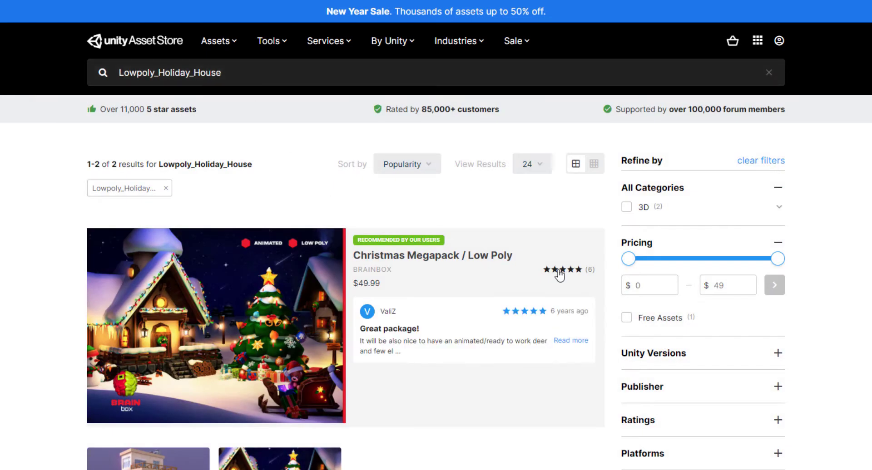
# Filter results to a $0 max price and open the Lowpoly Holiday House page
pyautogui.moveTo(778, 260); pyautogui.dragTo(631, 260)
pyautogui.click(774, 285)
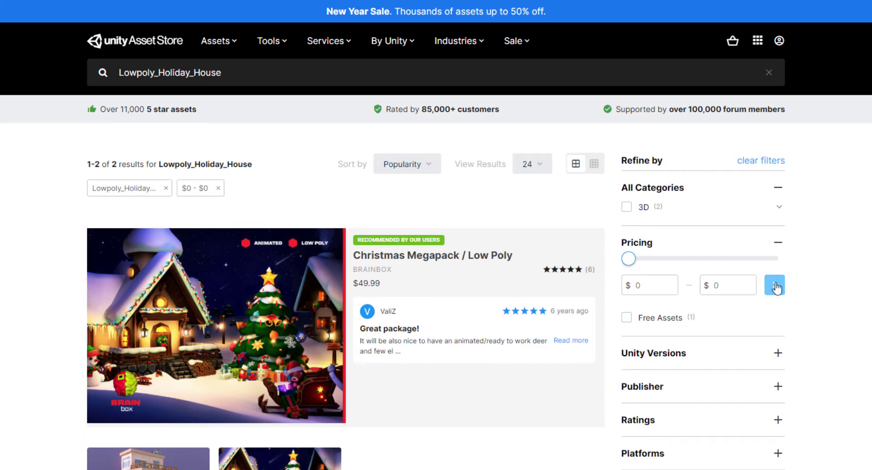
pyautogui.moveTo(148, 250)
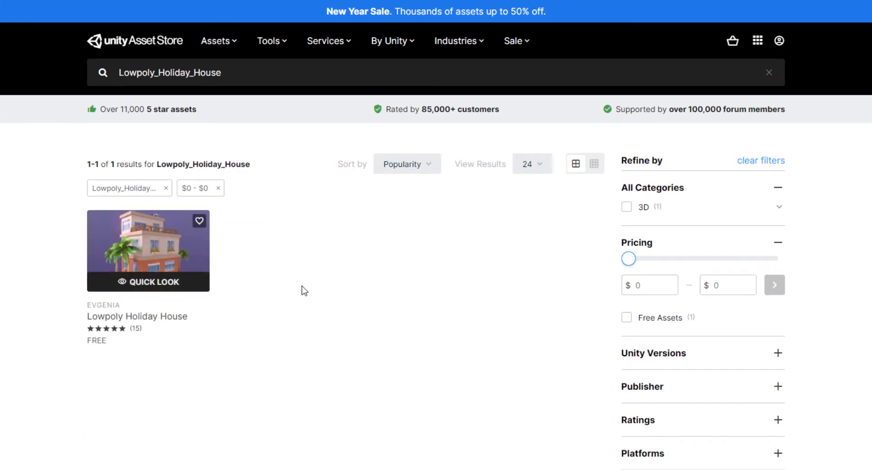
pyautogui.click(142, 243)
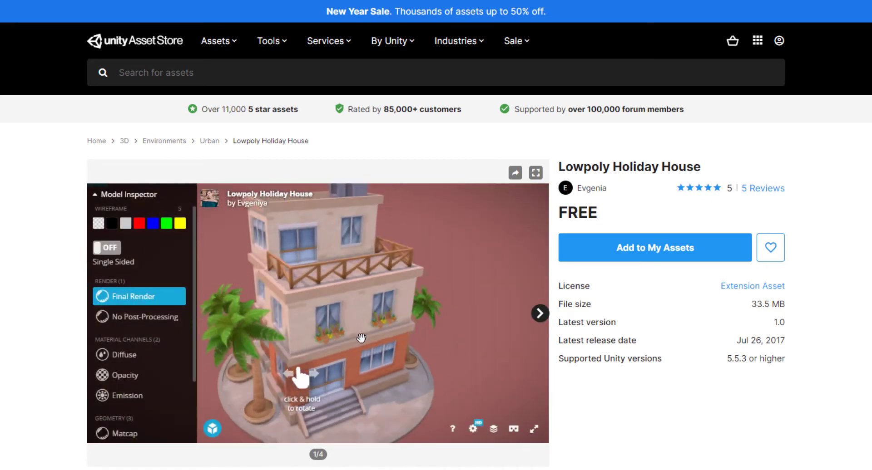
# Add Lowpoly Holiday House to My Assets, import all files, and show its Prefabs folder
pyautogui.click(661, 247)
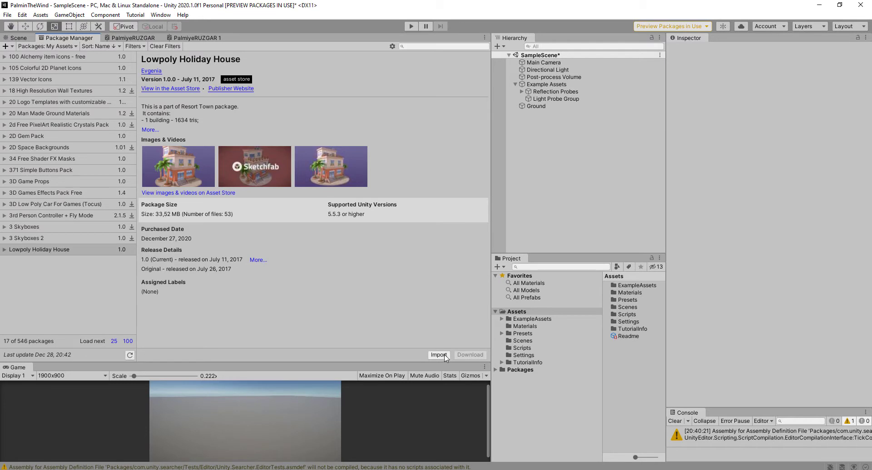
pyautogui.click(444, 356)
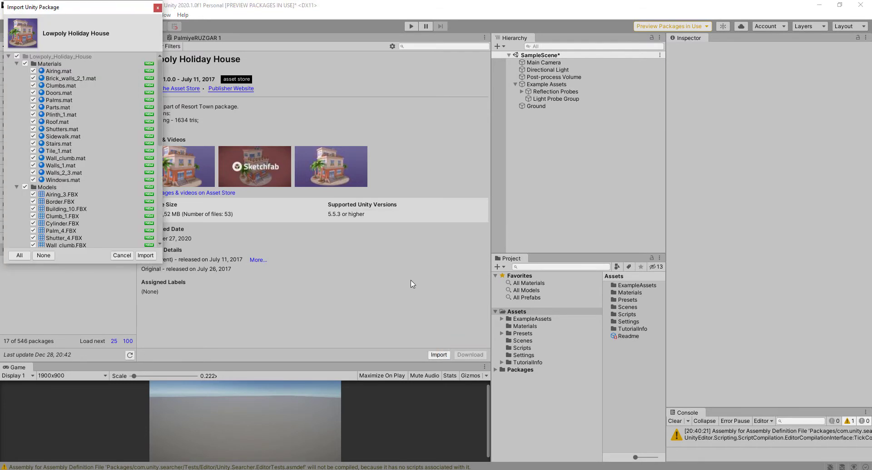
pyautogui.click(146, 255)
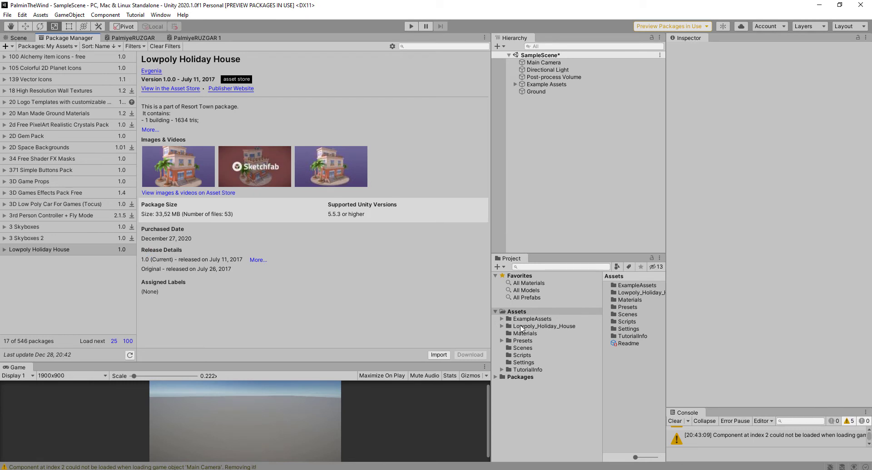
pyautogui.click(24, 40)
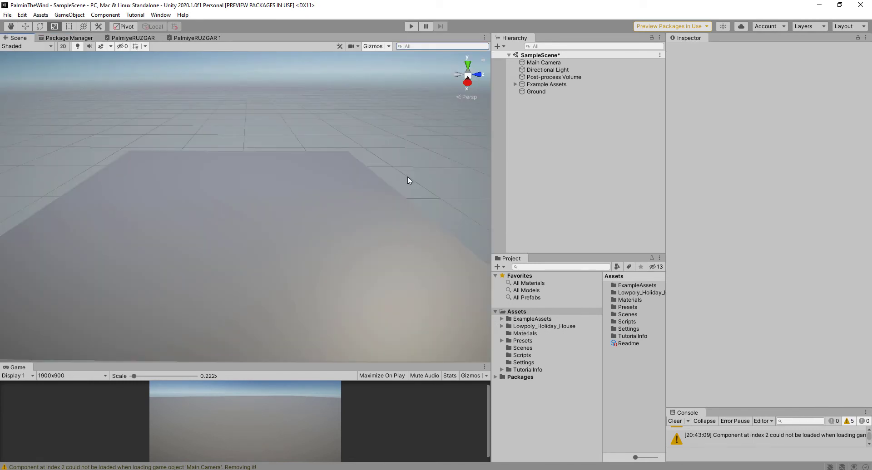
pyautogui.click(502, 327)
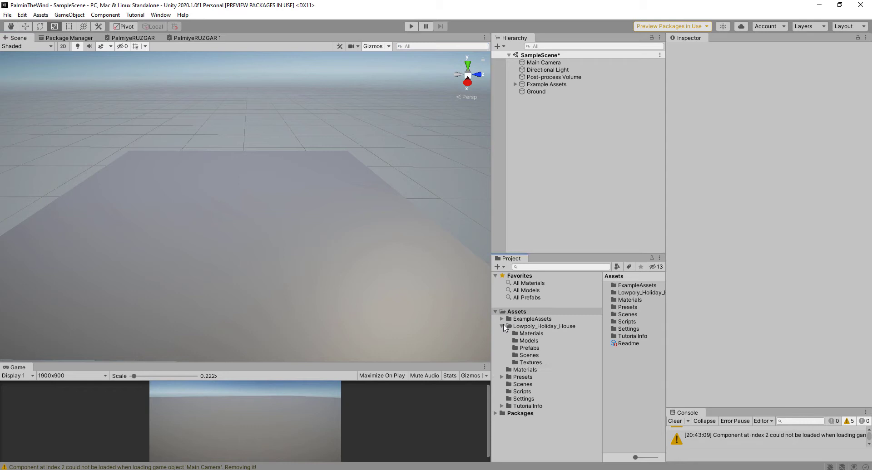
pyautogui.click(530, 349)
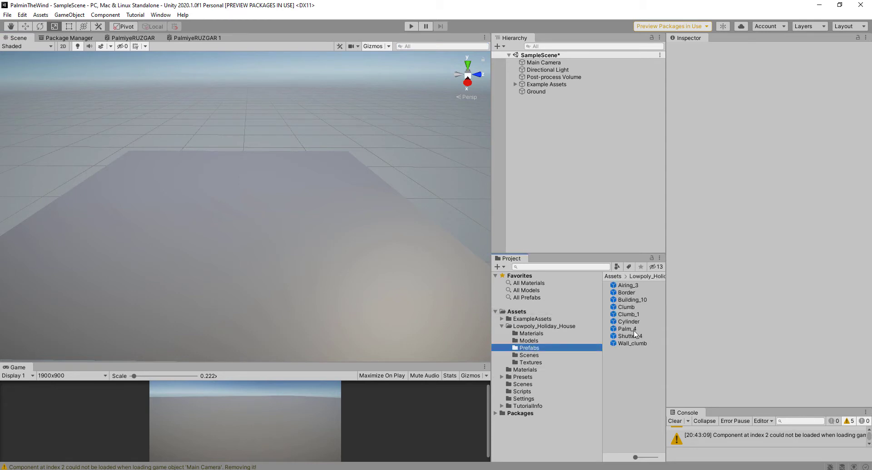
# Drop Palm_4 onto the ground, move it toward centre and scale it to 1.7689
pyautogui.moveTo(630, 334)
pyautogui.mouseDown()
pyautogui.moveTo(252, 241)
pyautogui.moveTo(368, 251)
pyautogui.mouseUp()
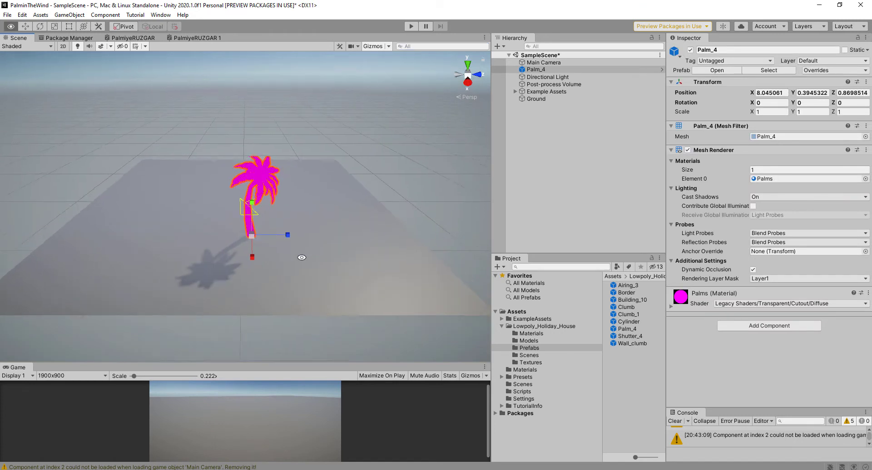
pyautogui.click(25, 26)
pyautogui.moveTo(314, 232); pyautogui.dragTo(247, 226)
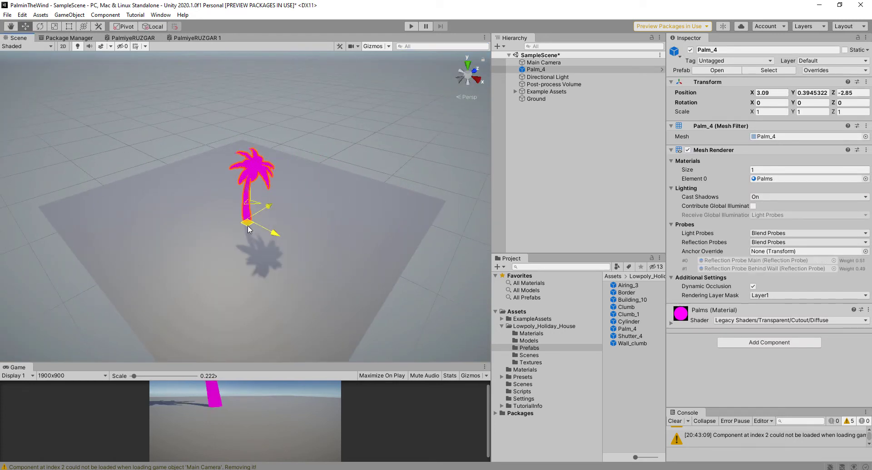
pyautogui.keyDown('alt'); pyautogui.moveTo(331, 254); pyautogui.dragTo(80, 91); pyautogui.keyUp('alt')
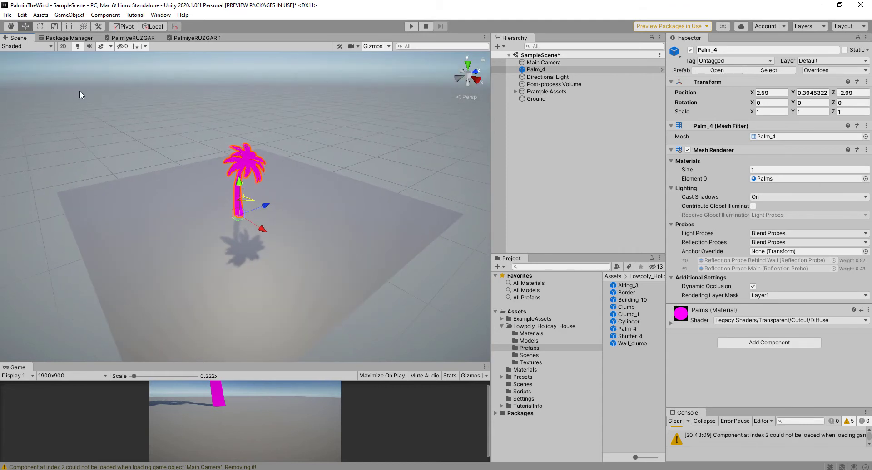
pyautogui.click(54, 26)
pyautogui.moveTo(240, 219)
pyautogui.mouseDown()
pyautogui.moveTo(251, 187)
pyautogui.moveTo(44, 77)
pyautogui.mouseUp()
# Centre the palm on the plane using the Top view, then orbit back to frame it
pyautogui.click(26, 28)
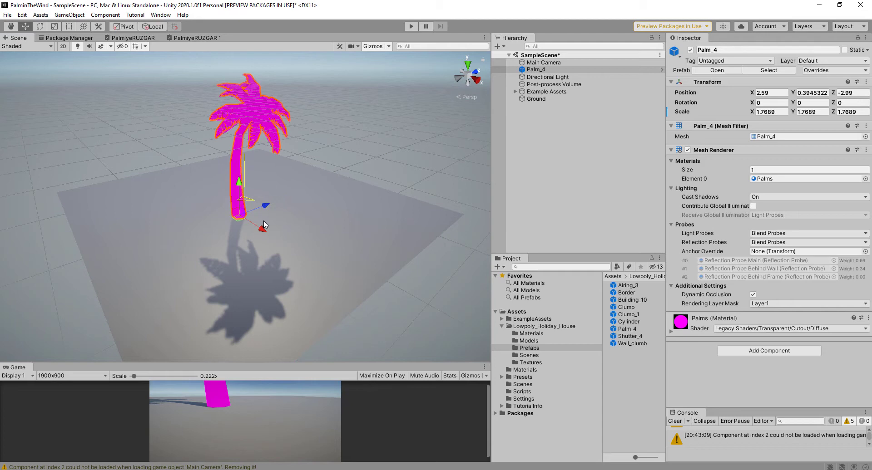
pyautogui.moveTo(245, 224)
pyautogui.mouseDown()
pyautogui.moveTo(316, 231)
pyautogui.moveTo(233, 195)
pyautogui.moveTo(237, 205)
pyautogui.mouseUp()
pyautogui.rightClick(459, 98)
pyautogui.click(473, 127)
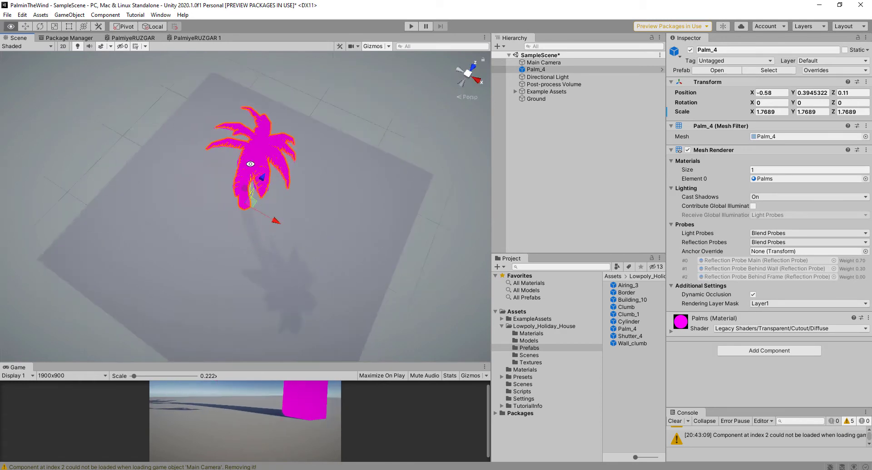
pyautogui.keyDown('alt'); pyautogui.moveTo(250, 164); pyautogui.dragTo(309, 224); pyautogui.keyUp('alt')
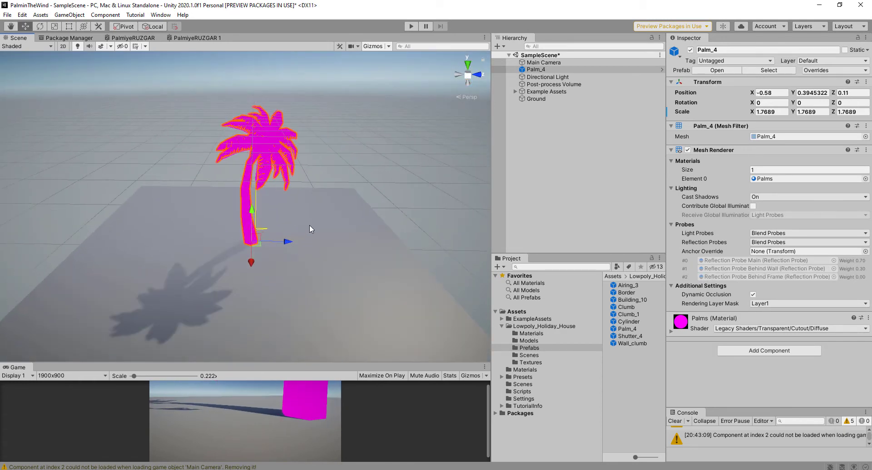
pyautogui.keyDown('alt'); pyautogui.moveTo(298, 181); pyautogui.dragTo(309, 165); pyautogui.keyUp('alt')
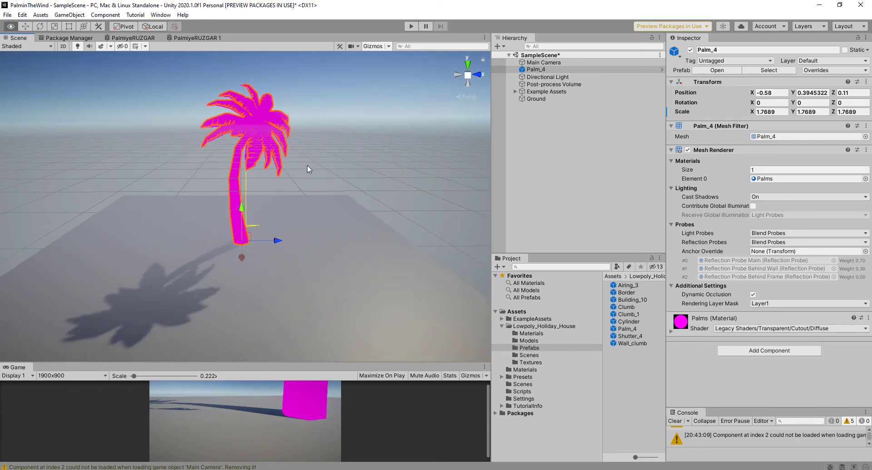
# Align the Main Camera with the current Scene view
pyautogui.click(537, 63)
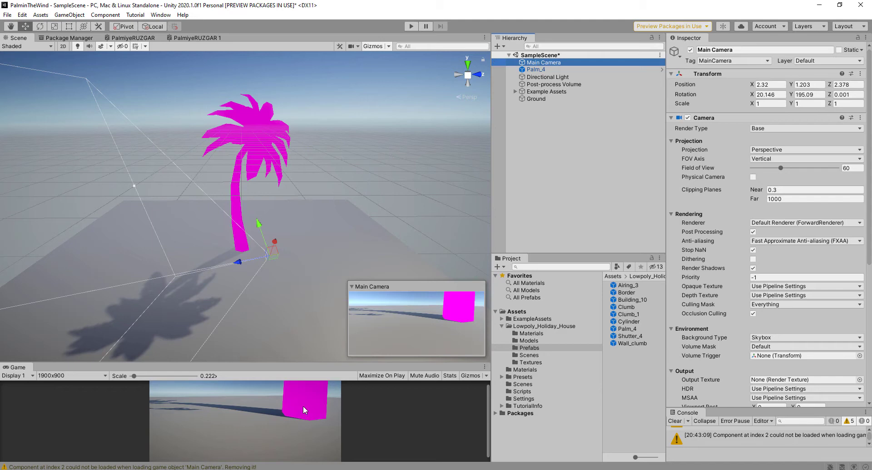
pyautogui.click(303, 406)
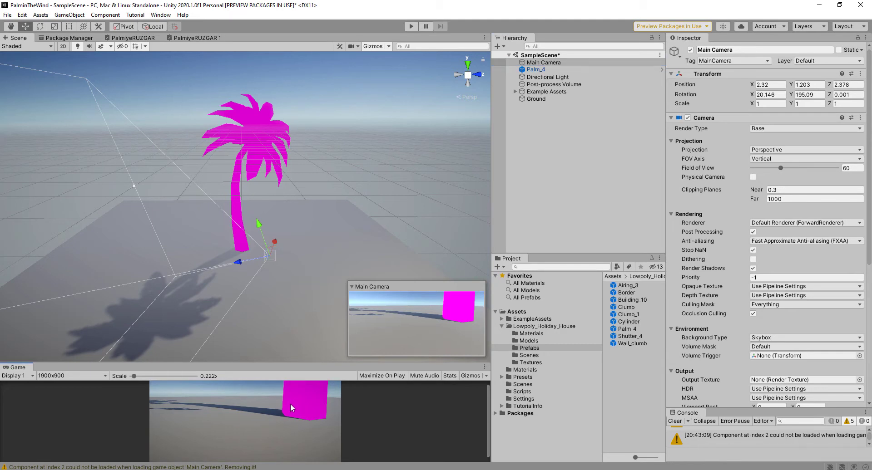
pyautogui.hotkey('ctrl', 'shift', 'f')
# Unpack the Palm_4 prefab
pyautogui.click(315, 205)
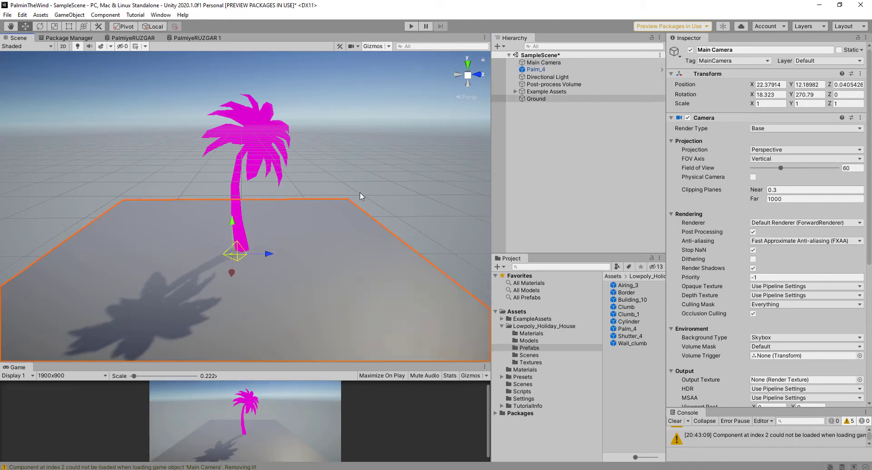
pyautogui.click(533, 70)
pyautogui.rightClick(531, 71)
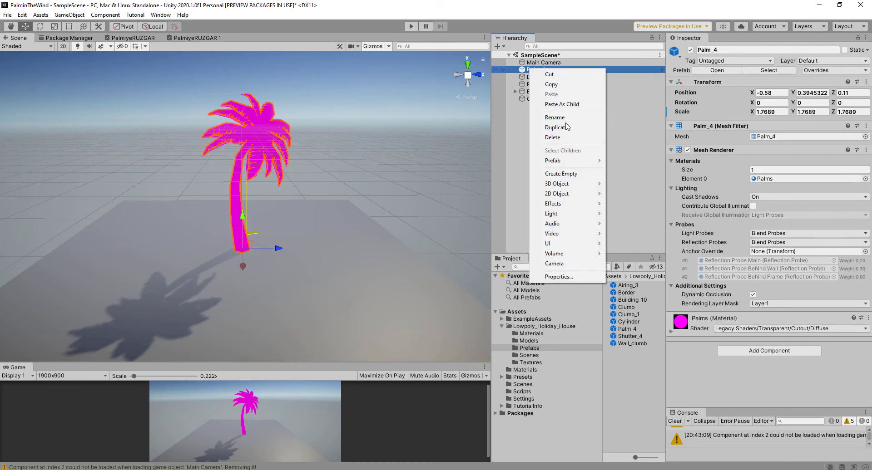
pyautogui.moveTo(553, 161)
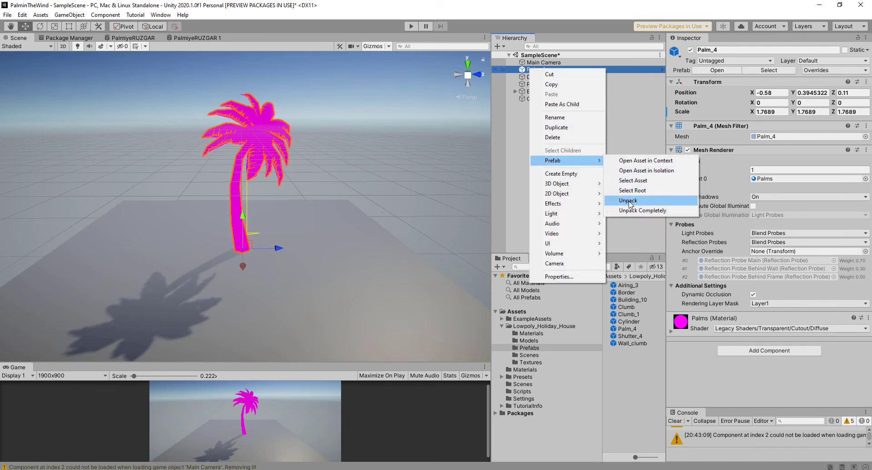
pyautogui.click(628, 200)
# Move the Main Camera lower toward the palm and tilt it level to frame the tree
pyautogui.press('Up')
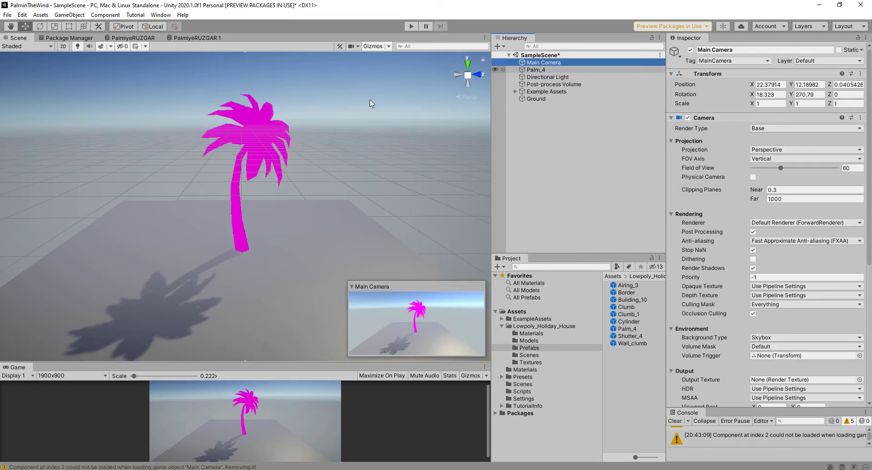
pyautogui.moveTo(316, 138)
pyautogui.keyDown('alt'); pyautogui.mouseDown()
pyautogui.moveTo(464, 180)
pyautogui.moveTo(258, 156)
pyautogui.mouseUp(); pyautogui.keyUp('alt')
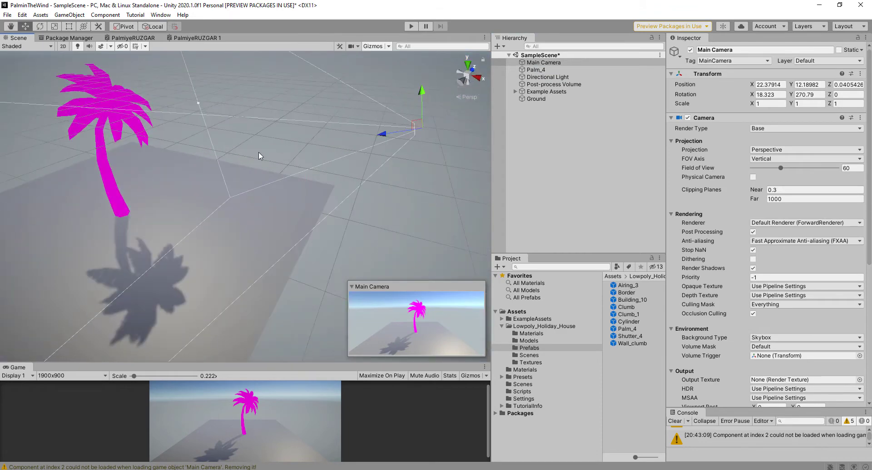
pyautogui.moveTo(405, 136)
pyautogui.mouseDown()
pyautogui.moveTo(296, 150)
pyautogui.moveTo(245, 142)
pyautogui.moveTo(270, 131)
pyautogui.moveTo(273, 97)
pyautogui.mouseUp()
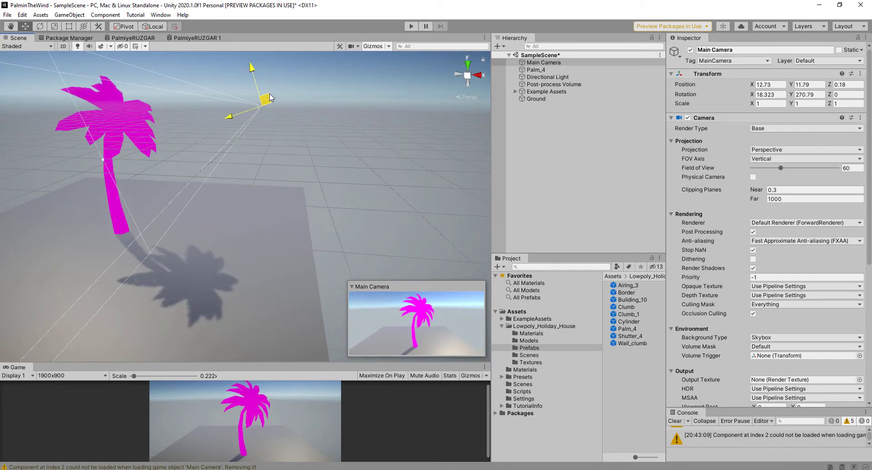
pyautogui.moveTo(273, 97); pyautogui.dragTo(267, 95)
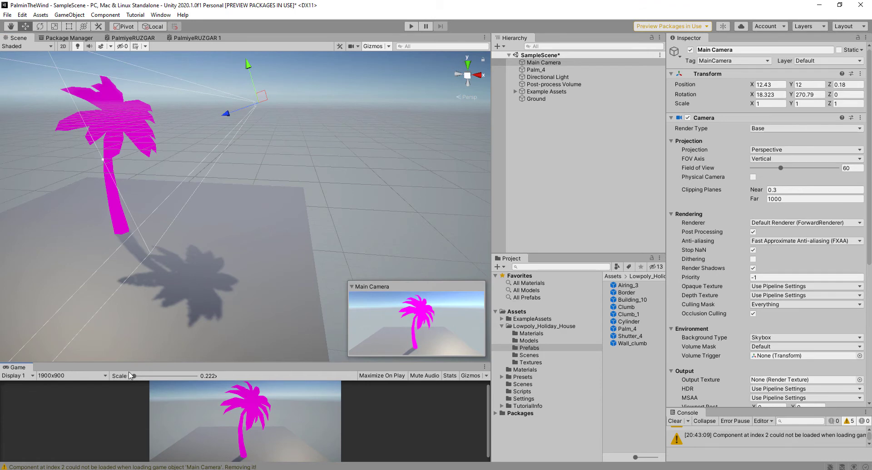
pyautogui.moveTo(135, 377); pyautogui.dragTo(132, 377)
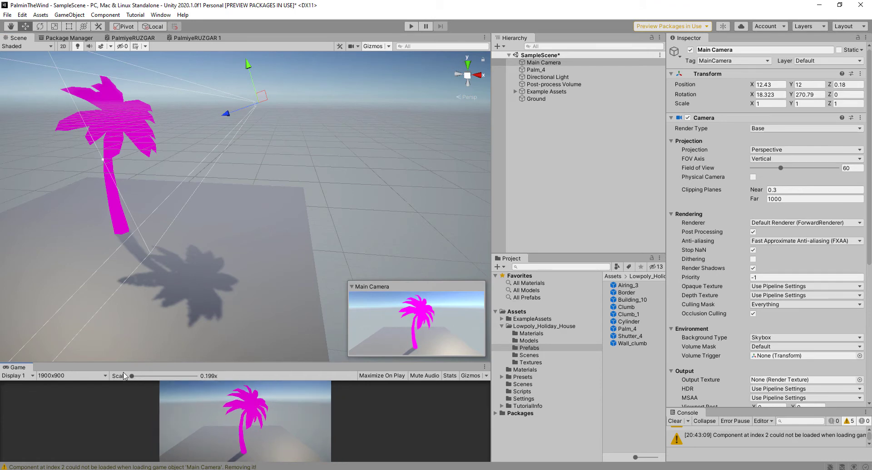
pyautogui.click(39, 26)
pyautogui.keyDown('alt'); pyautogui.moveTo(321, 97); pyautogui.dragTo(295, 104); pyautogui.keyUp('alt')
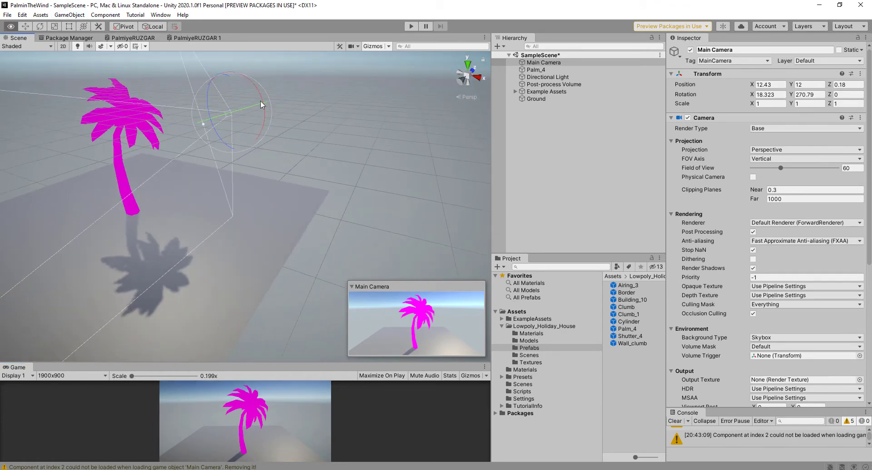
pyautogui.moveTo(261, 82)
pyautogui.mouseDown()
pyautogui.moveTo(246, 91)
pyautogui.moveTo(249, 179)
pyautogui.mouseUp()
pyautogui.click(25, 25)
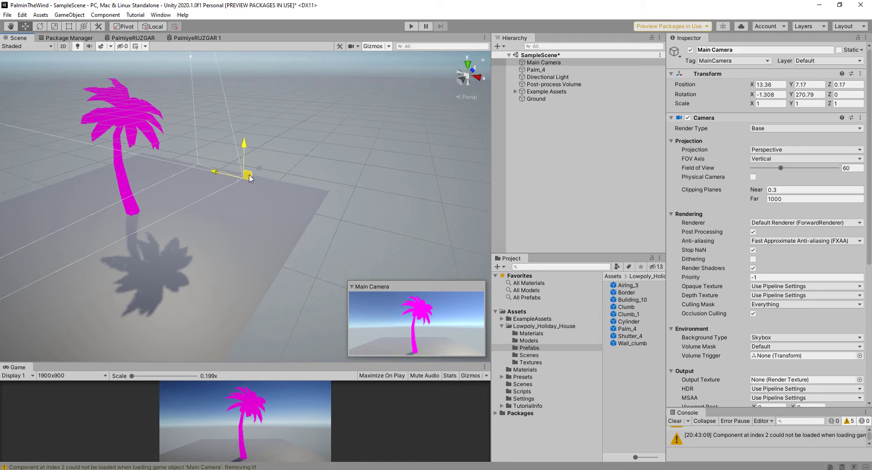
# Recentre the Scene view on the palm and select Palm_4
pyautogui.moveTo(302, 133); pyautogui.dragTo(354, 151, button='middle')
pyautogui.click(202, 167)
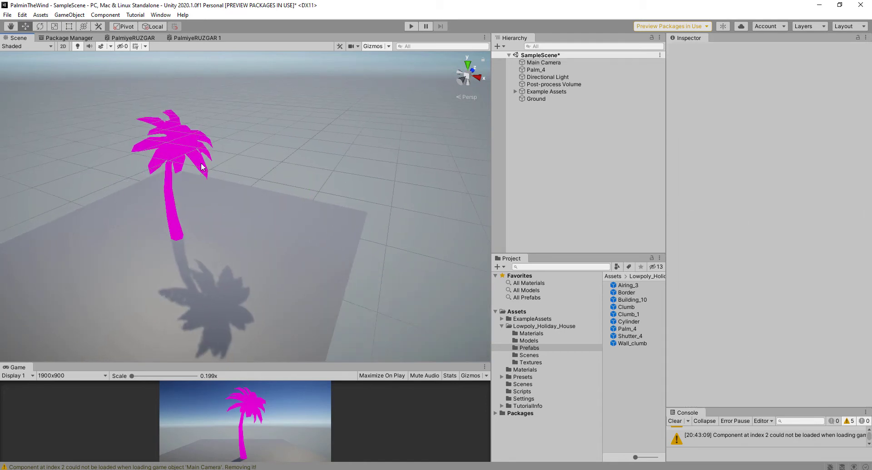
pyautogui.moveTo(278, 127); pyautogui.dragTo(338, 130, button='middle')
pyautogui.scroll(2, 224, 163)
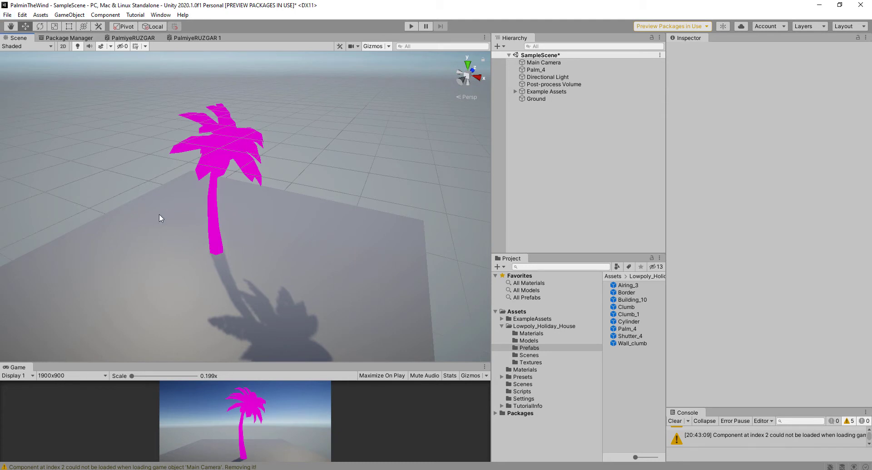
pyautogui.click(212, 141)
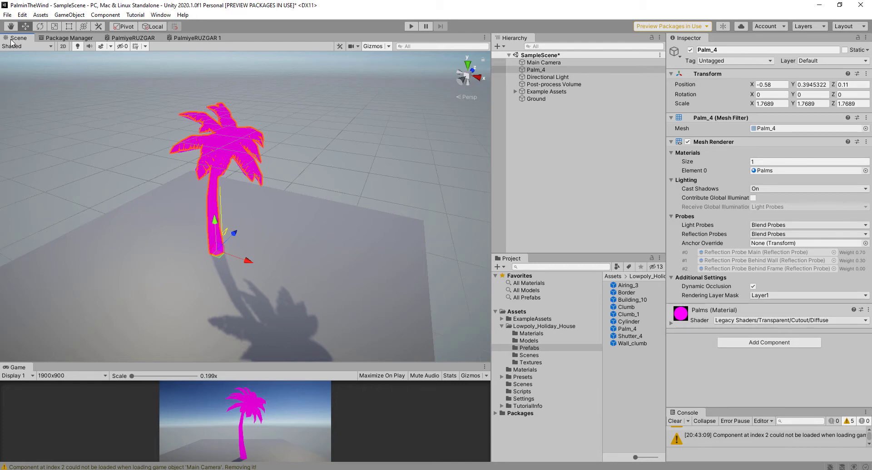
# Upgrade all project materials to UniversalRP materials so the palm renders green
pyautogui.click(21, 15)
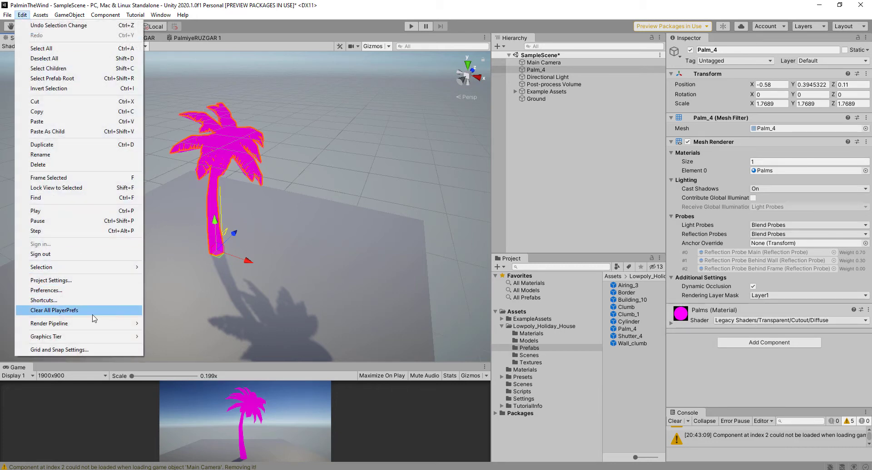
pyautogui.moveTo(187, 336)
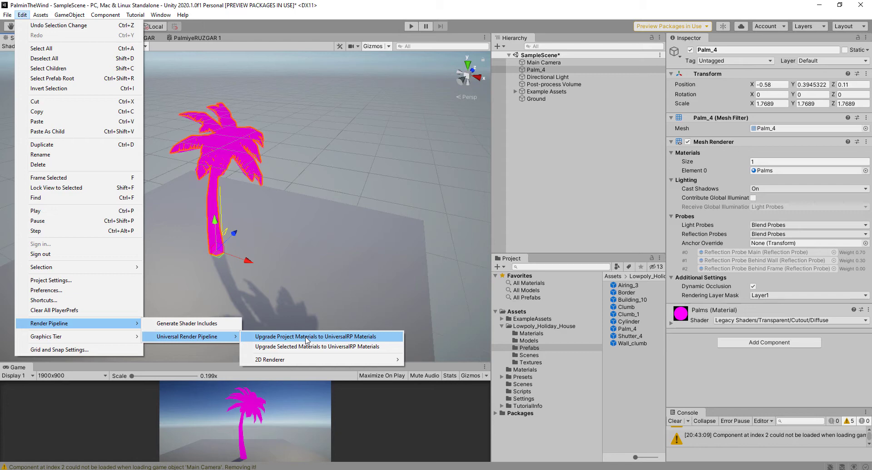
pyautogui.click(307, 337)
pyautogui.click(462, 261)
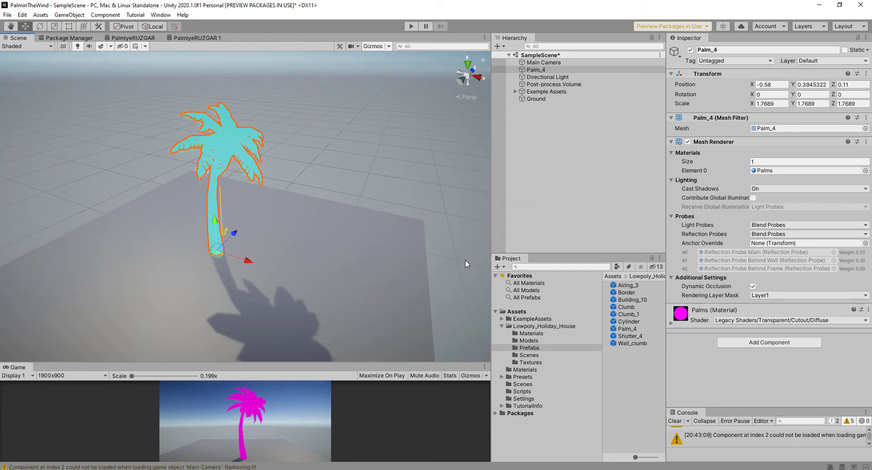
pyautogui.click(346, 167)
pyautogui.moveTo(268, 156)
pyautogui.keyDown('alt'); pyautogui.mouseDown()
pyautogui.moveTo(220, 144)
pyautogui.moveTo(255, 159)
pyautogui.moveTo(277, 200)
pyautogui.mouseUp(); pyautogui.keyUp('alt')
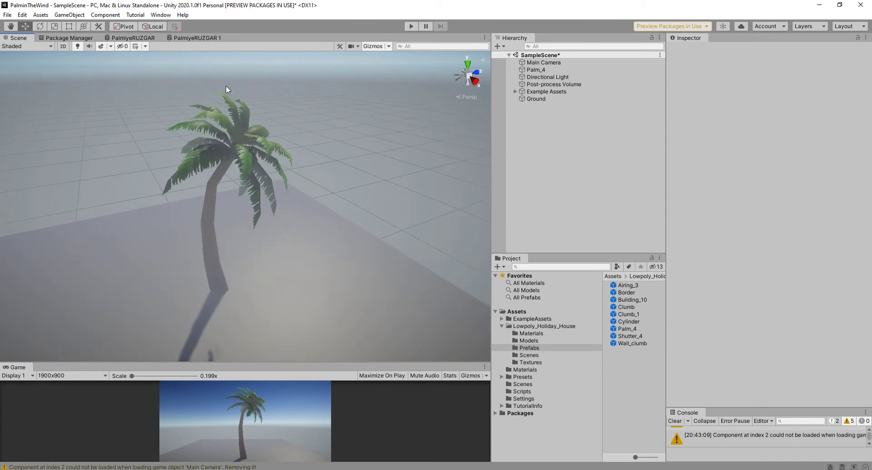
# Untick Fog in the Lighting window's Environment settings, then close the Lighting window
pyautogui.click(160, 16)
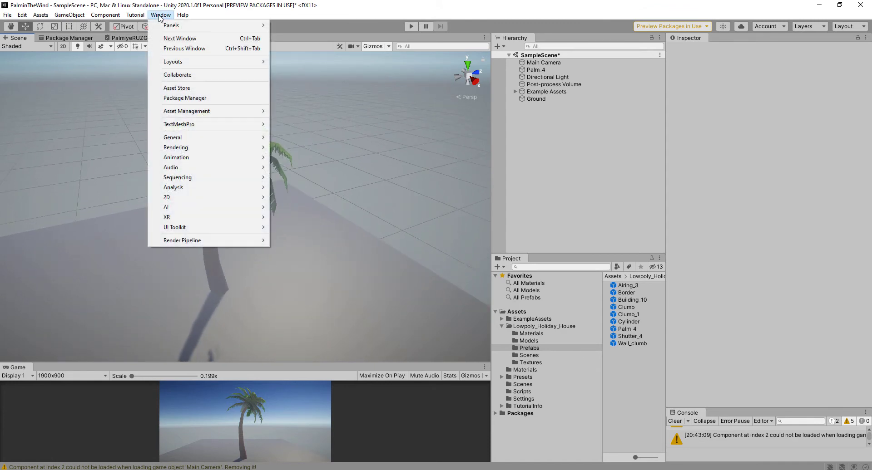
pyautogui.moveTo(176, 147)
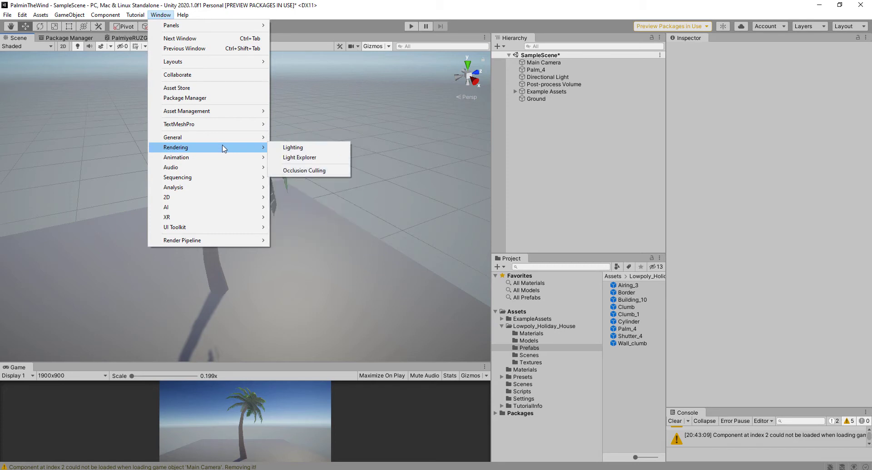
pyautogui.click(285, 151)
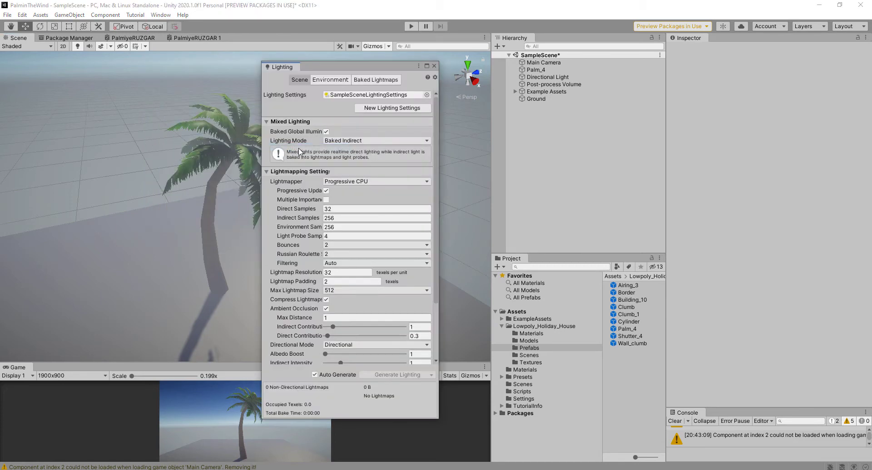
pyautogui.click(333, 81)
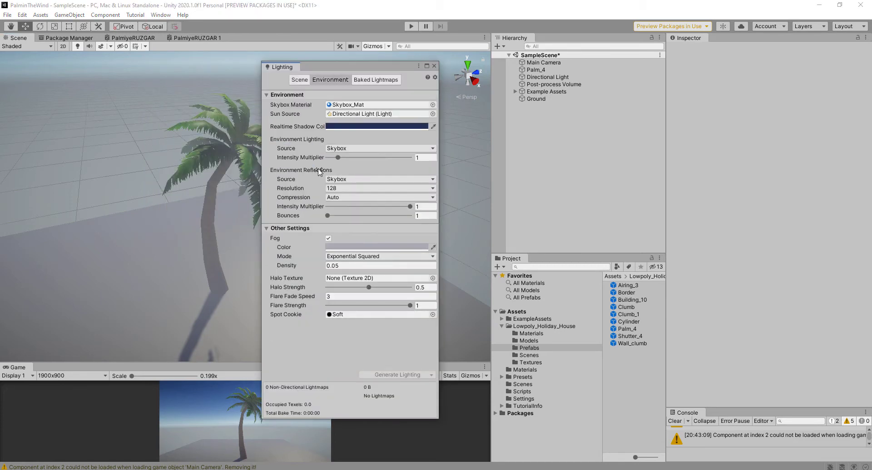
pyautogui.click(328, 238)
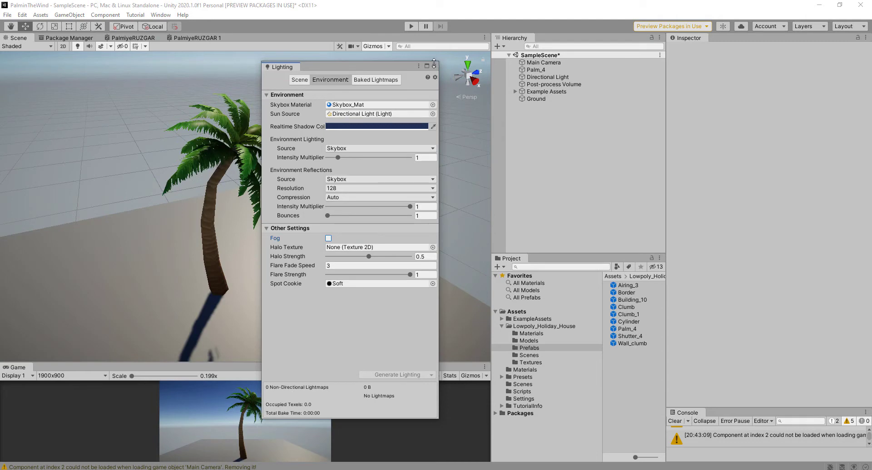
pyautogui.click(434, 66)
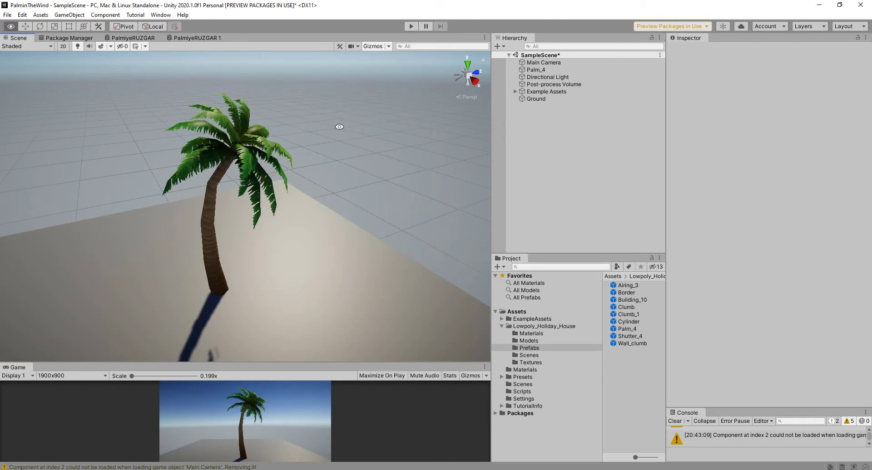
pyautogui.moveTo(339, 121)
pyautogui.keyDown('alt'); pyautogui.mouseDown()
pyautogui.moveTo(282, 140)
pyautogui.moveTo(312, 167)
pyautogui.mouseUp(); pyautogui.keyUp('alt')
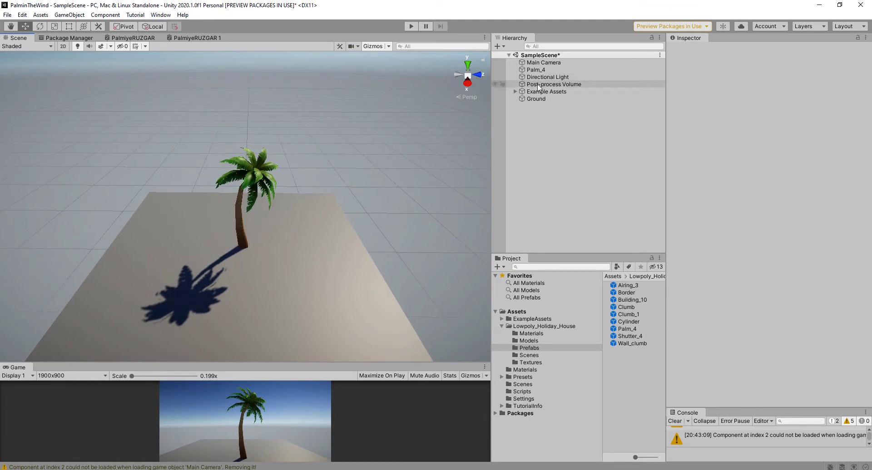
# Rotate the Directional Light so the palm's shadow falls in a new direction
pyautogui.click(547, 77)
pyautogui.moveTo(233, 107)
pyautogui.keyDown('alt'); pyautogui.mouseDown()
pyautogui.moveTo(66, 62)
pyautogui.moveTo(69, 75)
pyautogui.mouseUp(); pyautogui.keyUp('alt')
pyautogui.click(40, 26)
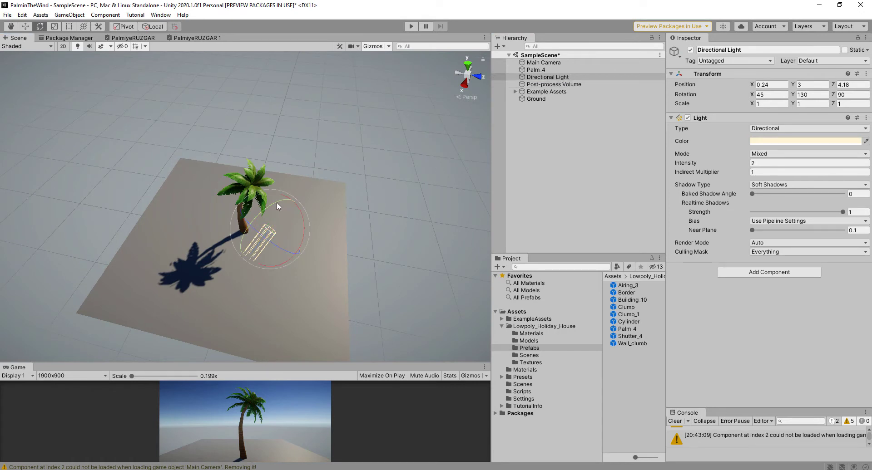
pyautogui.moveTo(277, 202)
pyautogui.mouseDown()
pyautogui.moveTo(259, 224)
pyautogui.moveTo(286, 222)
pyautogui.moveTo(306, 273)
pyautogui.mouseUp()
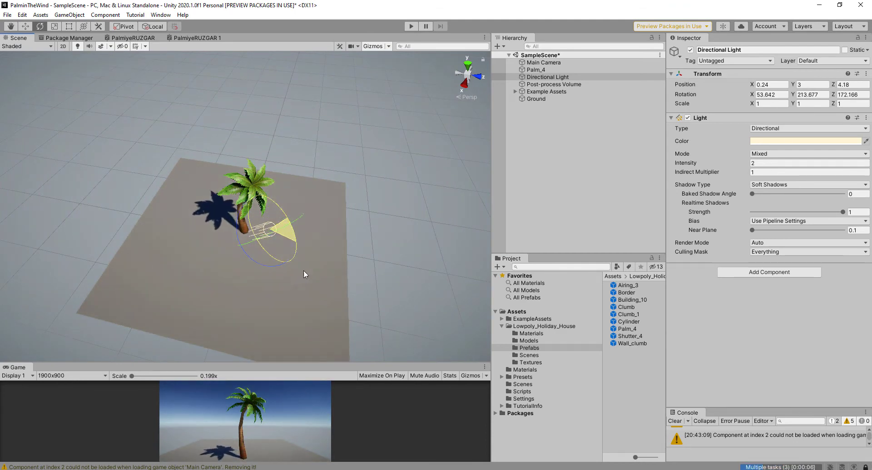
pyautogui.moveTo(306, 274); pyautogui.dragTo(307, 275)
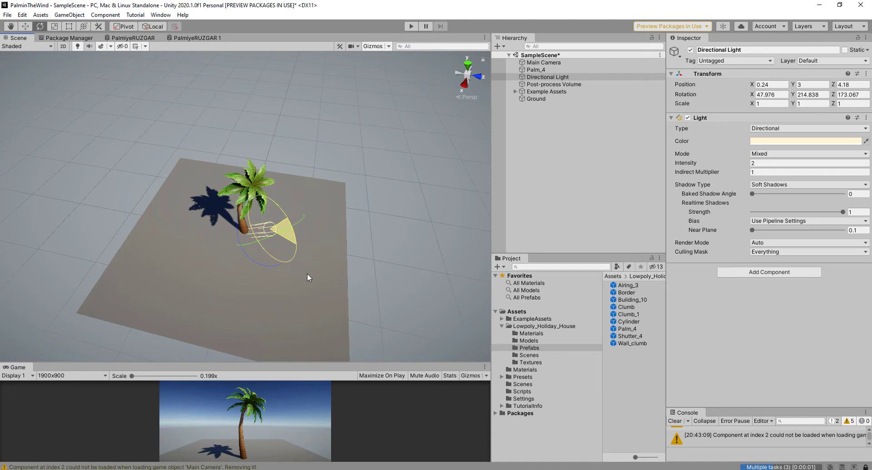
pyautogui.click(349, 149)
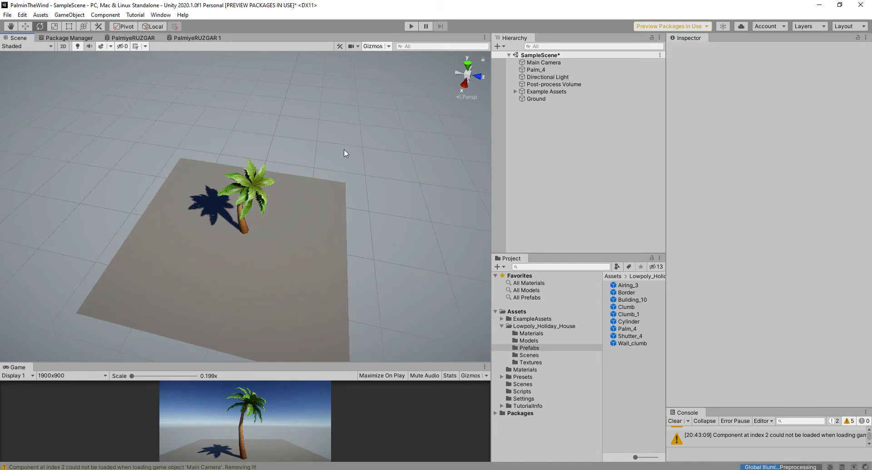
# Zoom in on the palm, inspect it in Wireframe mode, then return to Shaded
pyautogui.moveTo(344, 149)
pyautogui.keyDown('alt'); pyautogui.mouseDown()
pyautogui.moveTo(363, 87)
pyautogui.moveTo(266, 172)
pyautogui.moveTo(265, 165)
pyautogui.mouseUp(); pyautogui.keyUp('alt')
pyautogui.scroll(3, 266, 171)
pyautogui.scroll(2, 266, 172)
pyautogui.scroll(3, 266, 165)
pyautogui.keyDown('alt'); pyautogui.moveTo(359, 150); pyautogui.dragTo(328, 153); pyautogui.keyUp('alt')
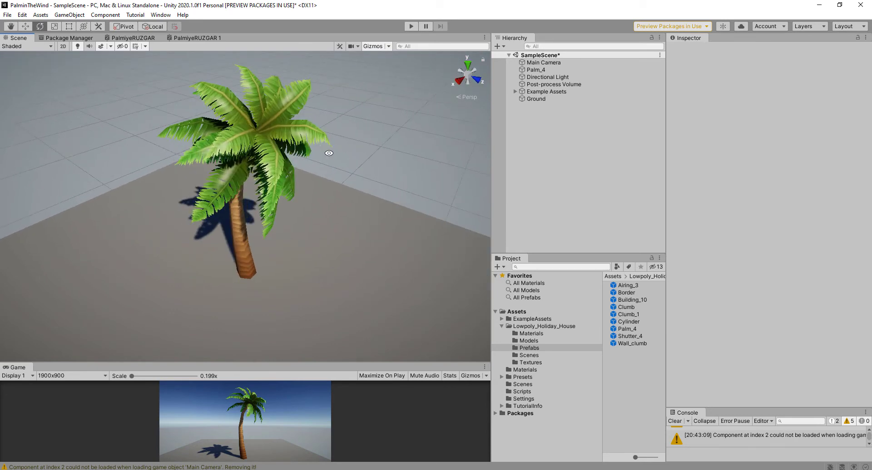
pyautogui.click(33, 47)
pyautogui.click(23, 71)
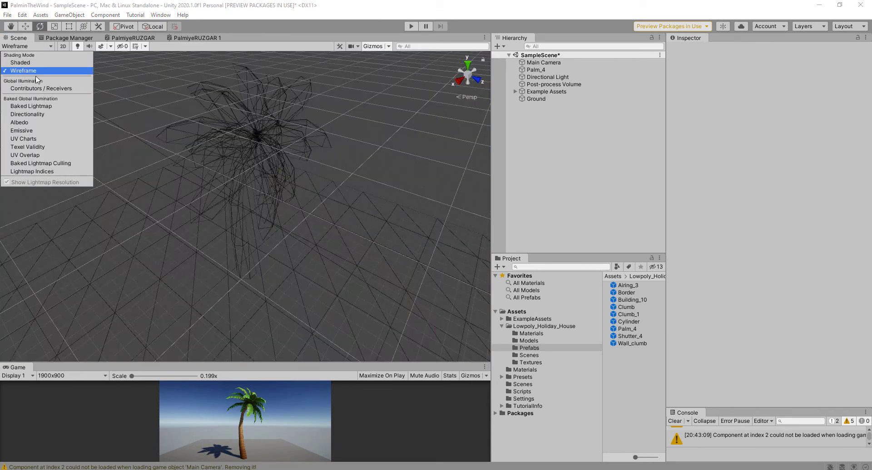
pyautogui.moveTo(322, 127)
pyautogui.keyDown('alt'); pyautogui.mouseDown()
pyautogui.moveTo(375, 81)
pyautogui.moveTo(289, 155)
pyautogui.mouseUp(); pyautogui.keyUp('alt')
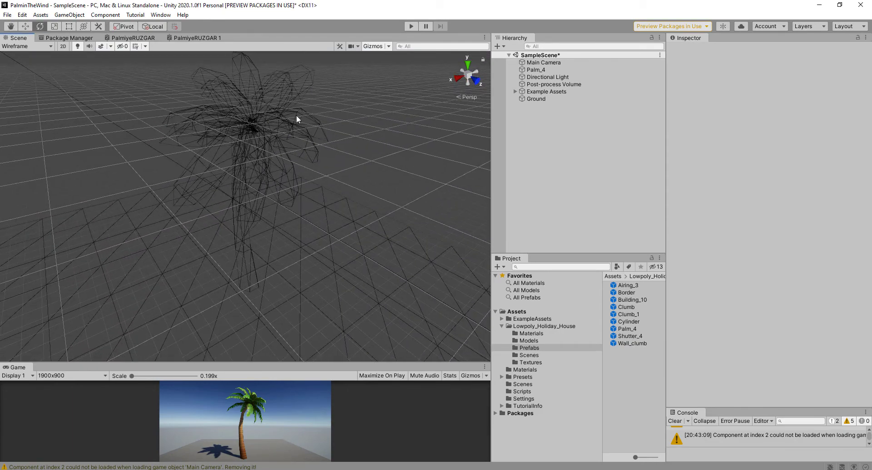
pyautogui.keyDown('alt'); pyautogui.moveTo(296, 121); pyautogui.dragTo(357, 130); pyautogui.keyUp('alt')
pyautogui.click(39, 47)
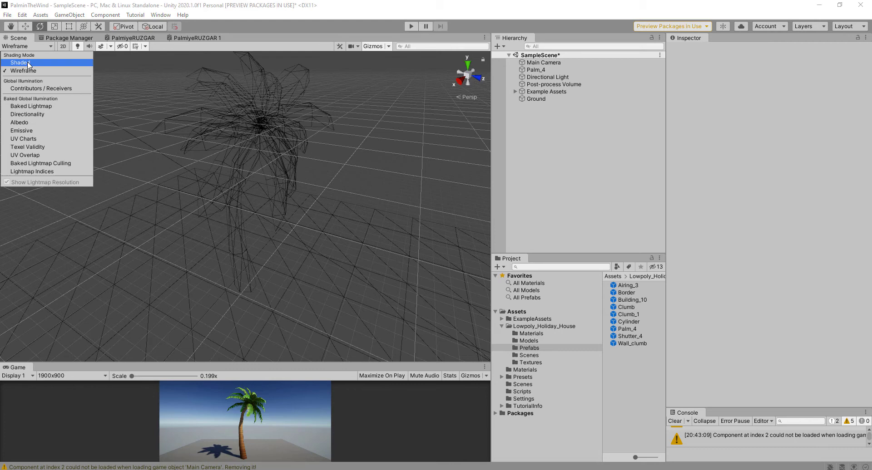
pyautogui.click(20, 63)
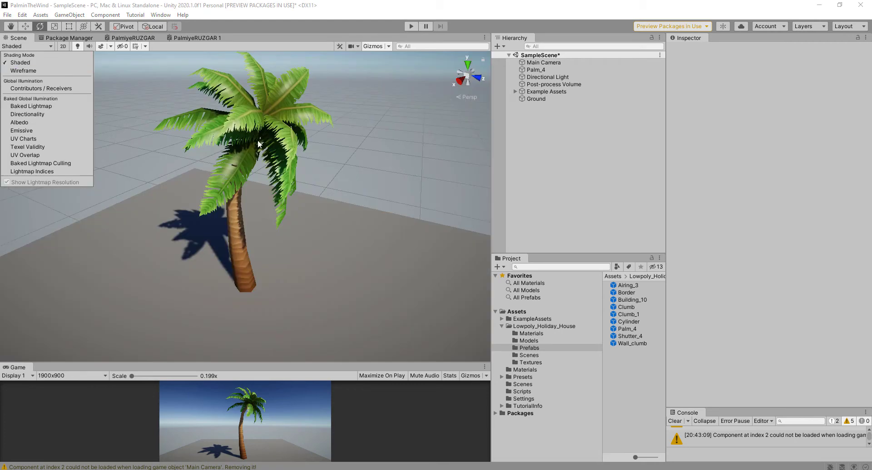
# Create a PalmMAT material in the Materials folder and drop it onto Palm_4
pyautogui.click(502, 326)
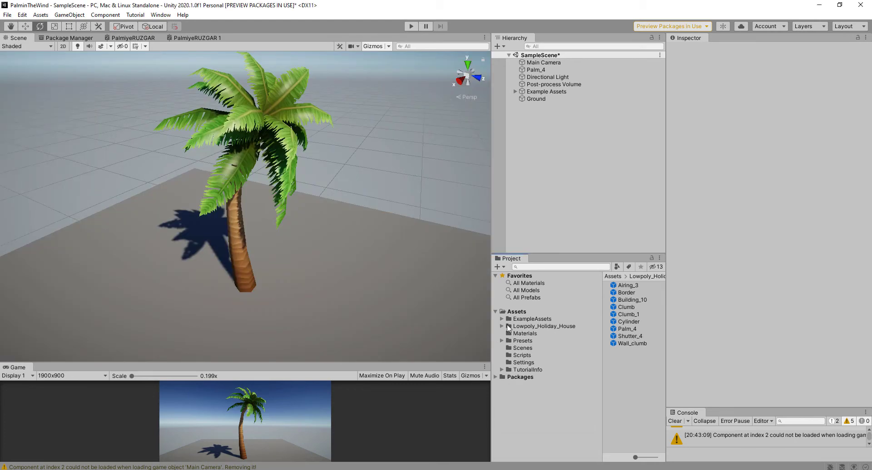
pyautogui.click(534, 336)
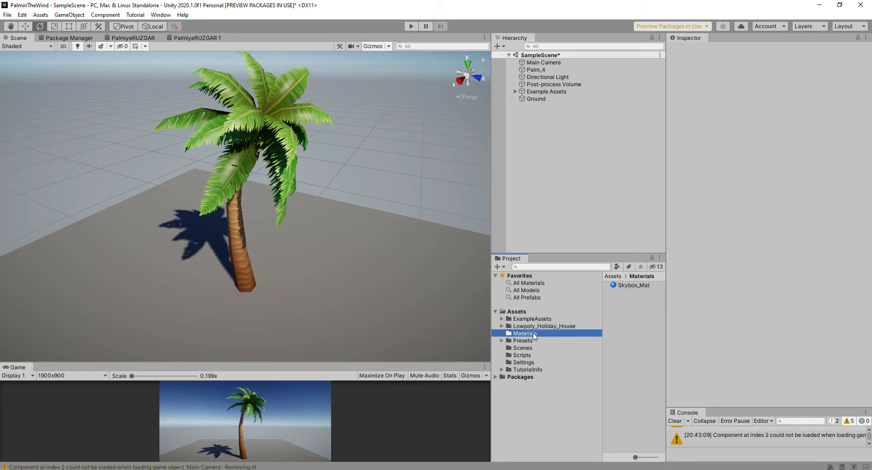
pyautogui.rightClick(629, 338)
pyautogui.moveTo(691, 96)
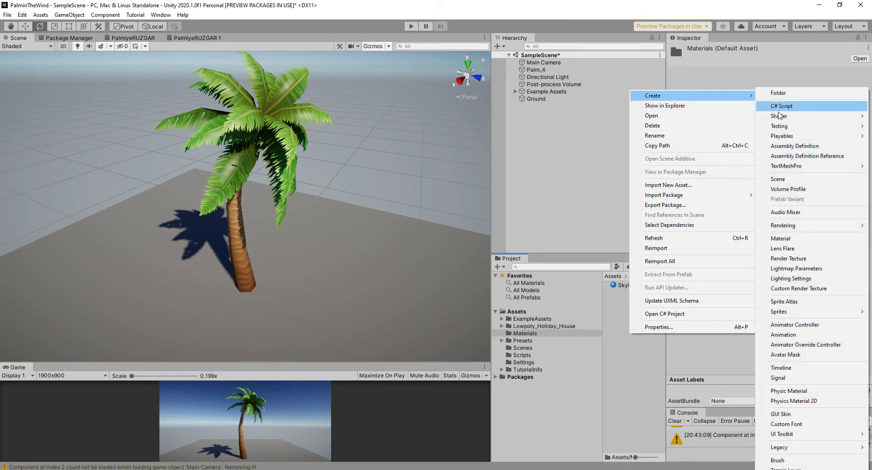
pyautogui.click(790, 238)
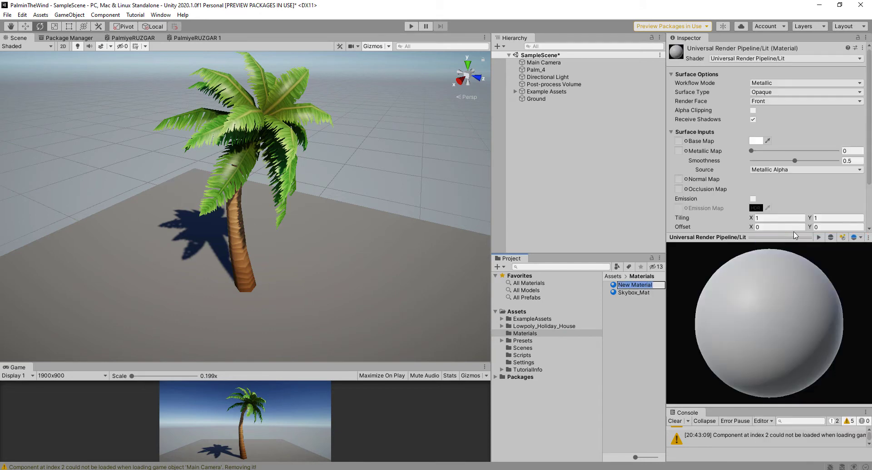
pyautogui.write('PalmMAT')
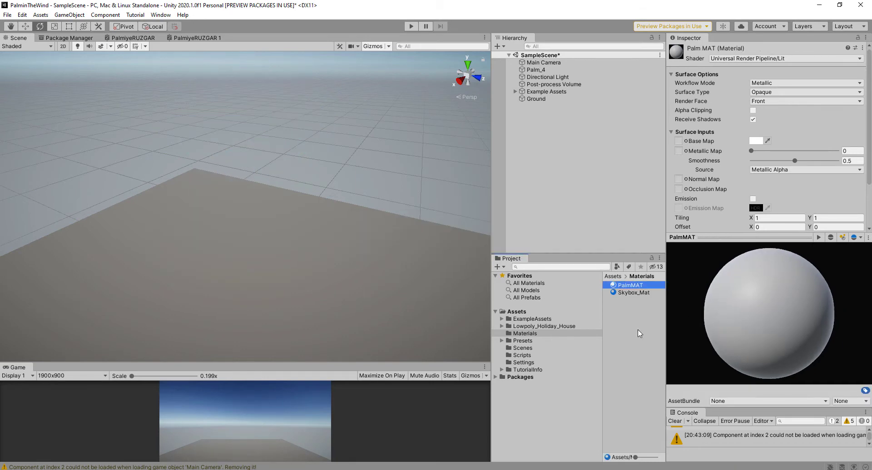
pyautogui.press('Return')
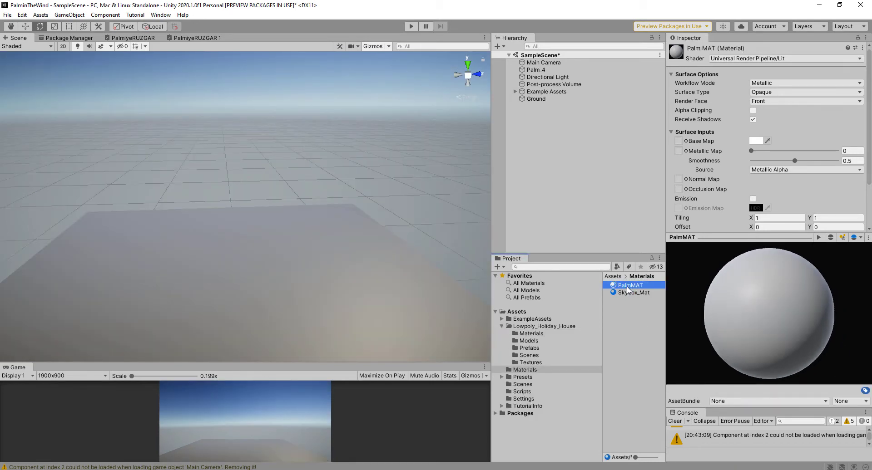
pyautogui.moveTo(627, 290)
pyautogui.mouseDown()
pyautogui.moveTo(550, 84)
pyautogui.moveTo(534, 71)
pyautogui.mouseUp()
pyautogui.click(383, 129)
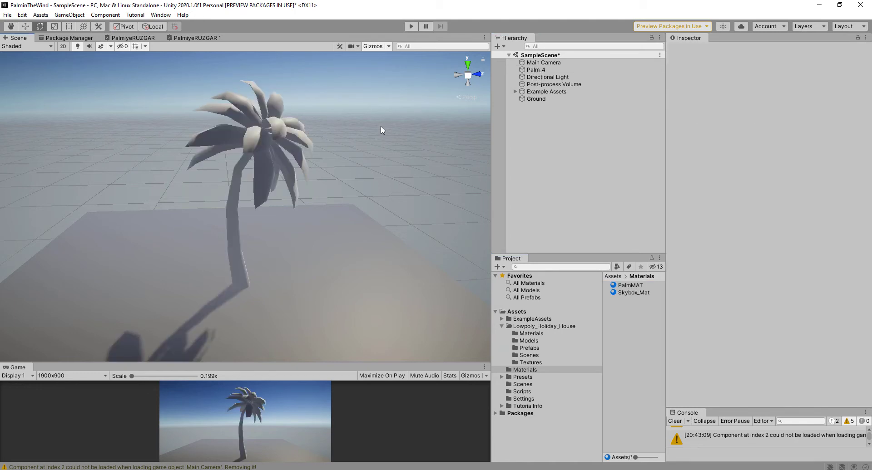
pyautogui.moveTo(378, 125)
pyautogui.keyDown('alt'); pyautogui.mouseDown()
pyautogui.moveTo(269, 139)
pyautogui.moveTo(342, 120)
pyautogui.moveTo(442, 168)
pyautogui.mouseUp(); pyautogui.keyUp('alt')
# Search Textures.com for 'desert' and download the medium-size Dry Desert Sand albedo map
pyautogui.click(270, 143)
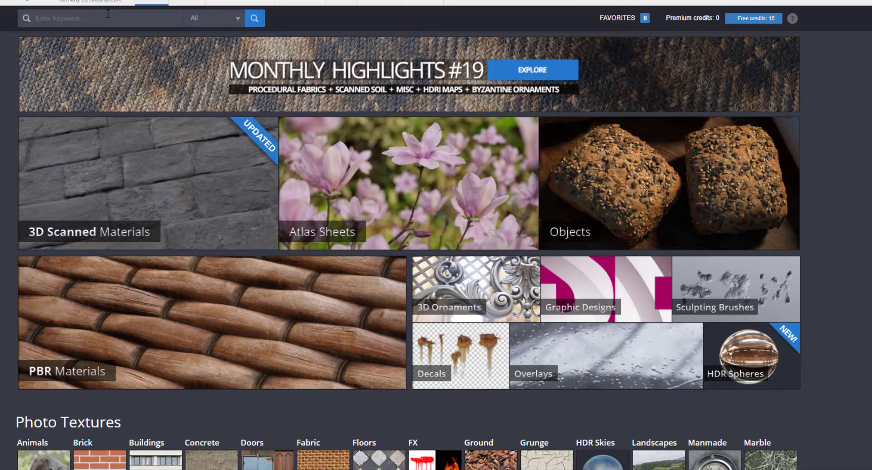
pyautogui.write('desert')
pyautogui.press('Return')
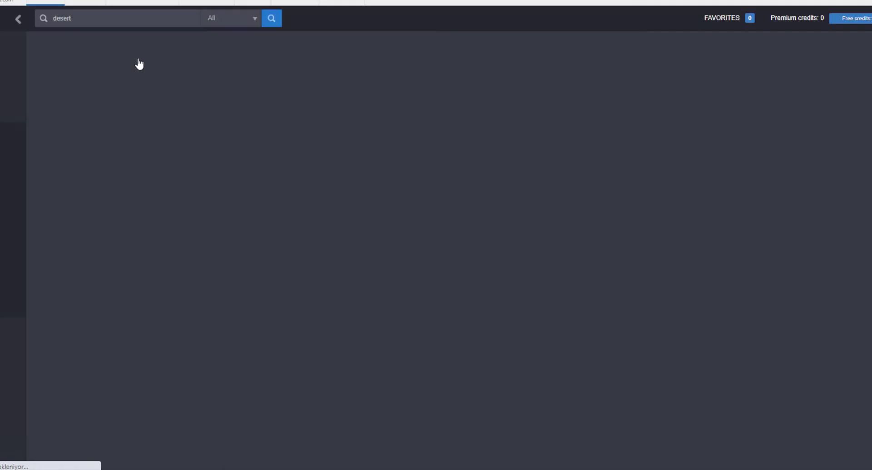
pyautogui.scroll(-1, 167, 120)
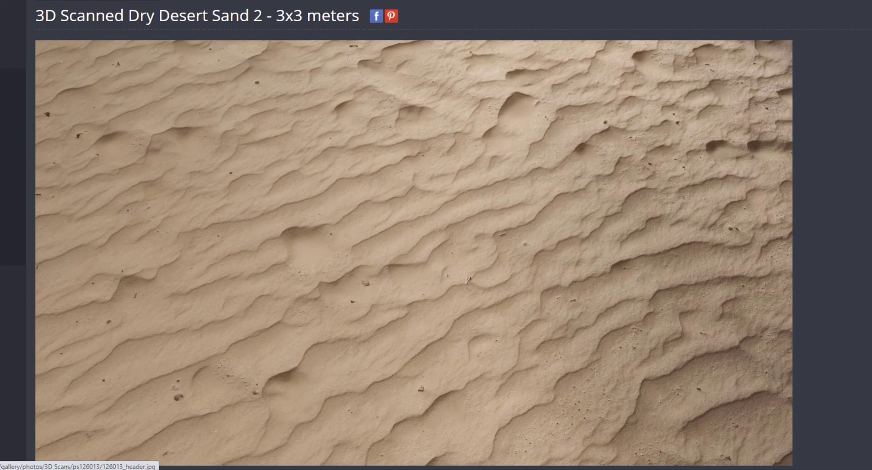
pyautogui.hotkey('alt', 'Left')
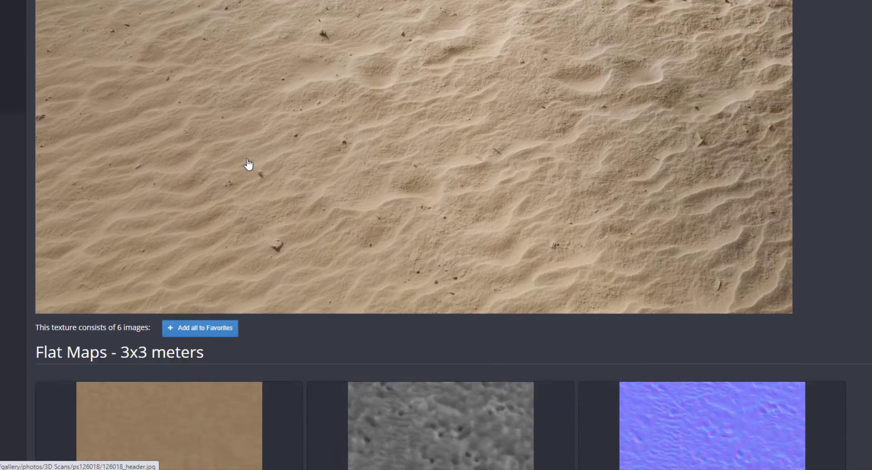
pyautogui.scroll(-5, 248, 165)
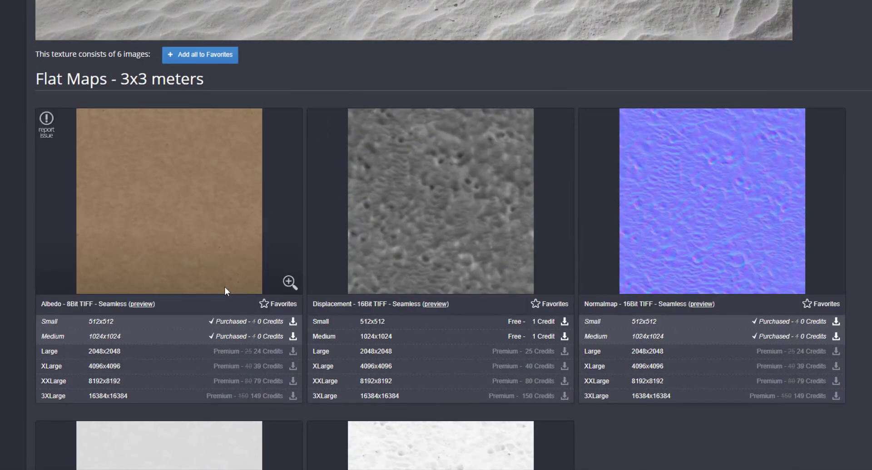
pyautogui.click(225, 334)
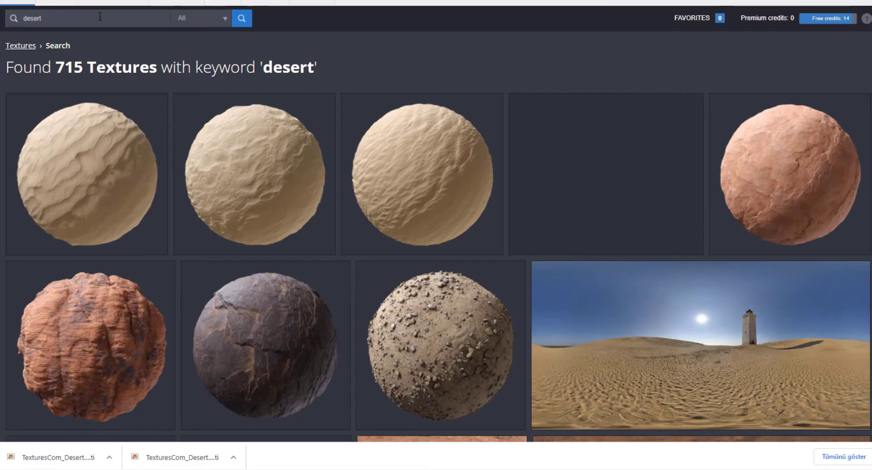
# Search for 'desert ground' and open the SoilCracked0115 texture page
pyautogui.write(' ground')
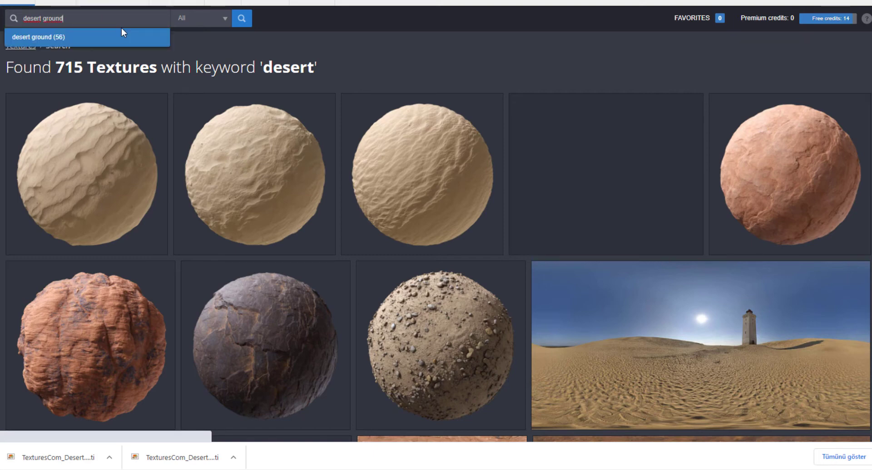
pyautogui.click(121, 29)
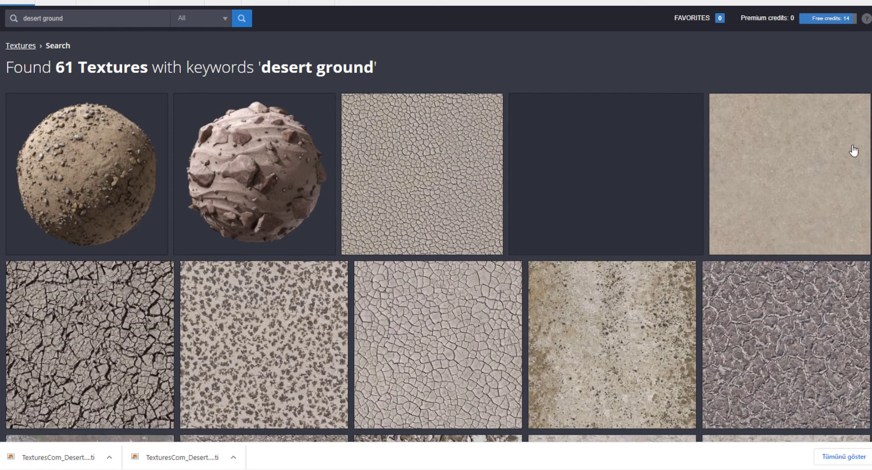
pyautogui.scroll(-1, 436, 222)
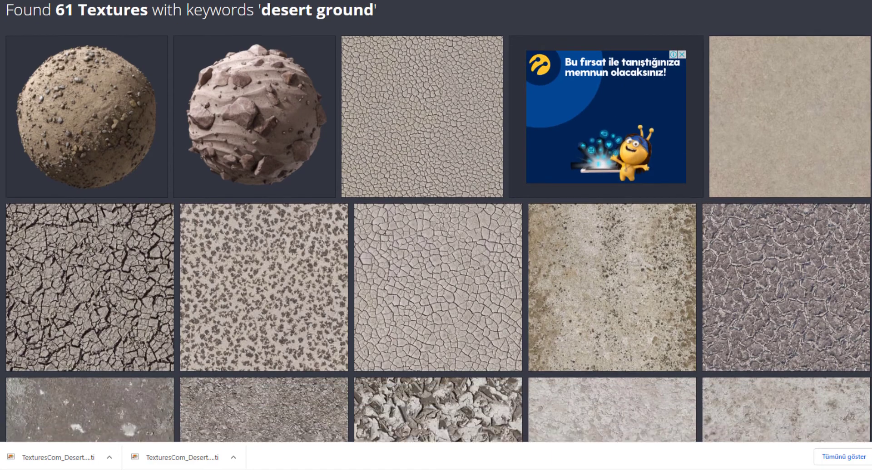
pyautogui.scroll(-2, 436, 223)
pyautogui.scroll(-3, 436, 222)
pyautogui.scroll(3, 801, 43)
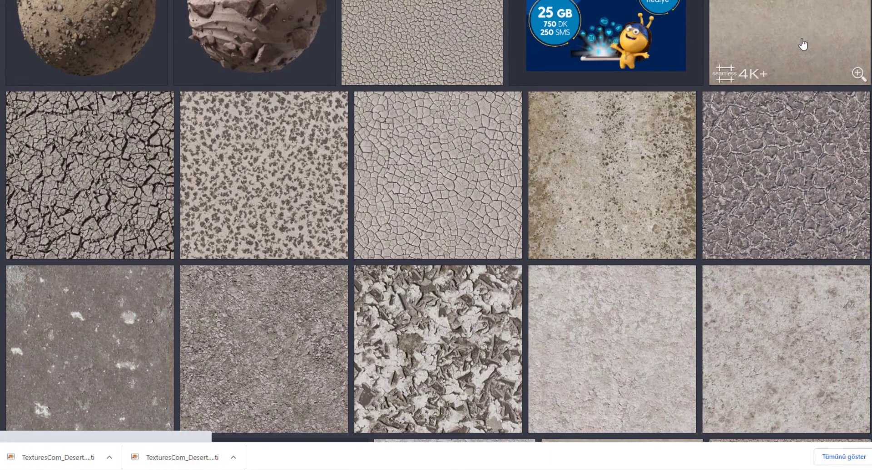
pyautogui.click(801, 42)
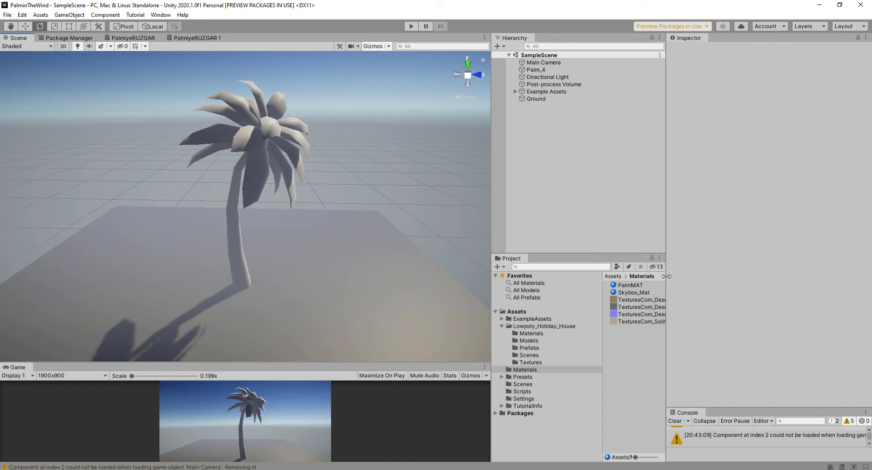
# Create a GroundMAT material in Materials and apply it to the Ground plane
pyautogui.moveTo(666, 276); pyautogui.dragTo(701, 276)
pyautogui.rightClick(648, 348)
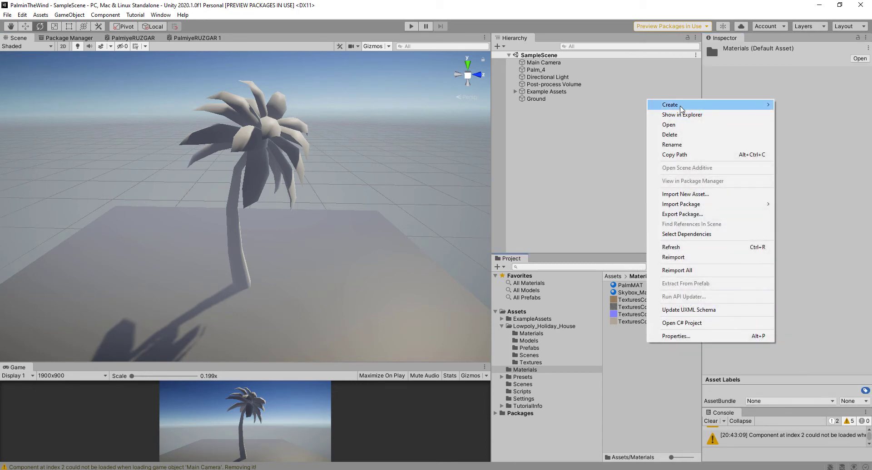
pyautogui.moveTo(712, 105)
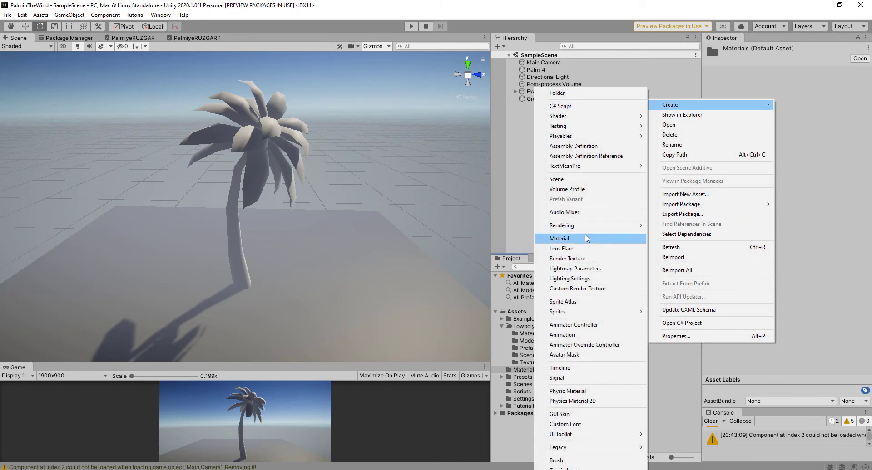
pyautogui.click(573, 238)
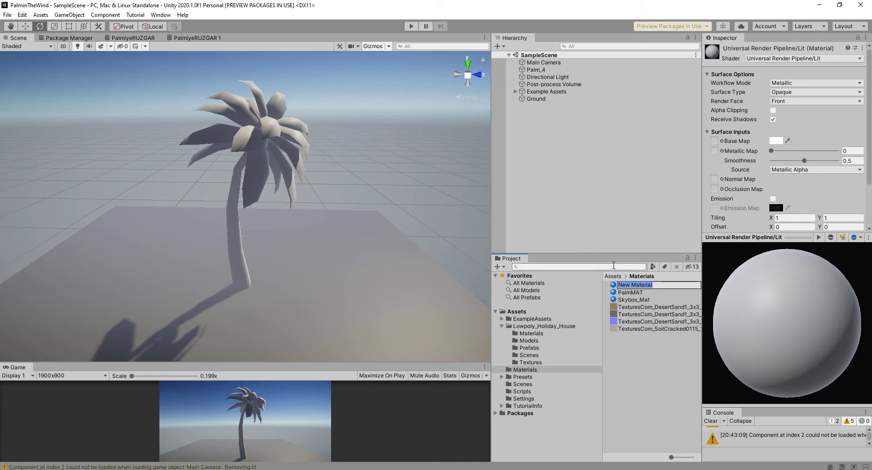
pyautogui.write('GroundMAT')
pyautogui.press('Return')
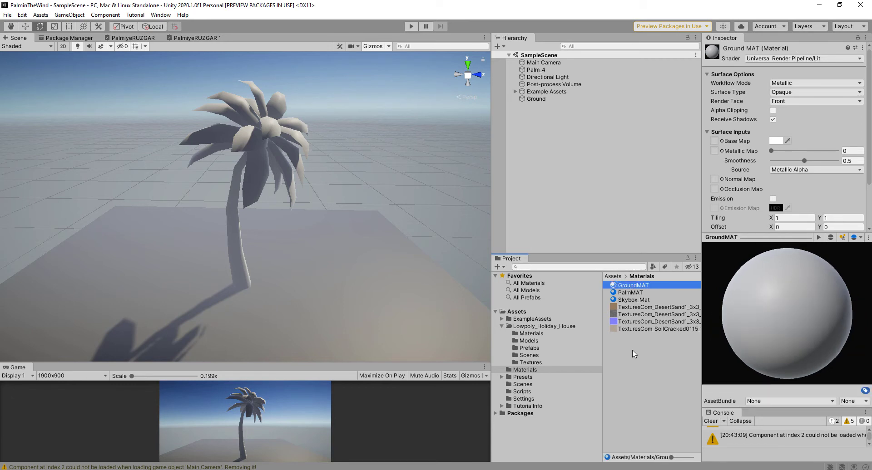
pyautogui.moveTo(629, 287); pyautogui.dragTo(384, 288)
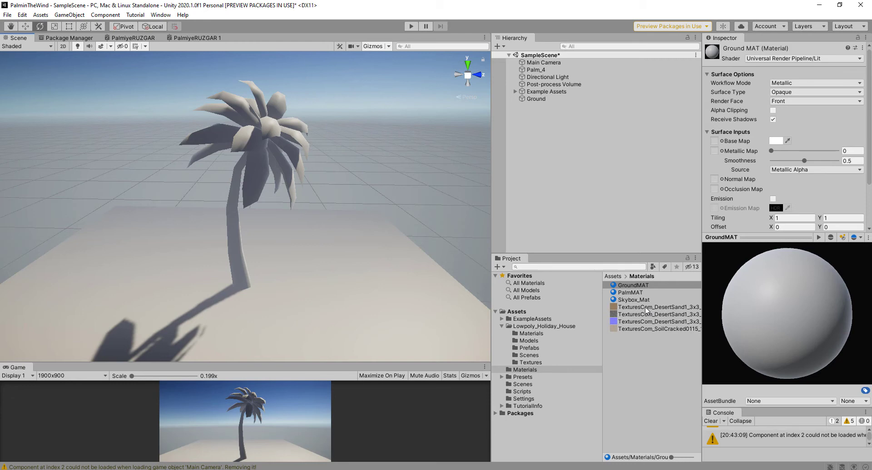
# Give GroundMAT the desert sand base map and normal map, with Smoothness 0
pyautogui.moveTo(646, 309); pyautogui.dragTo(714, 141)
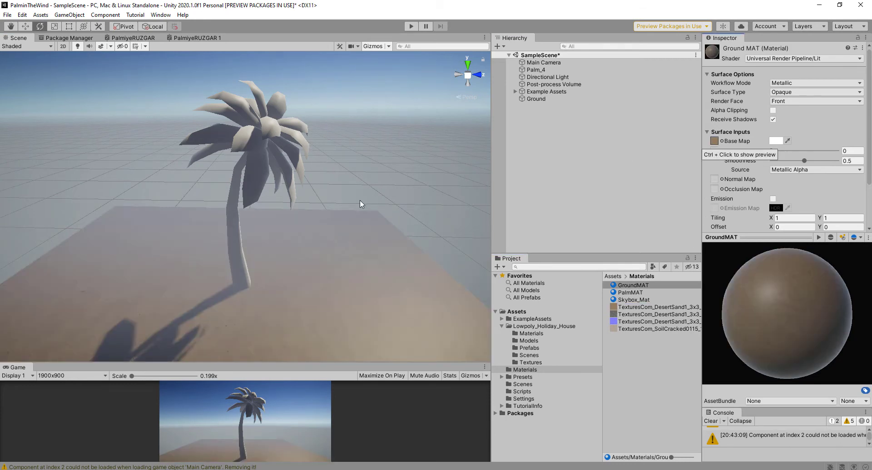
pyautogui.scroll(3, 347, 240)
pyautogui.scroll(3, 353, 267)
pyautogui.scroll(3, 345, 181)
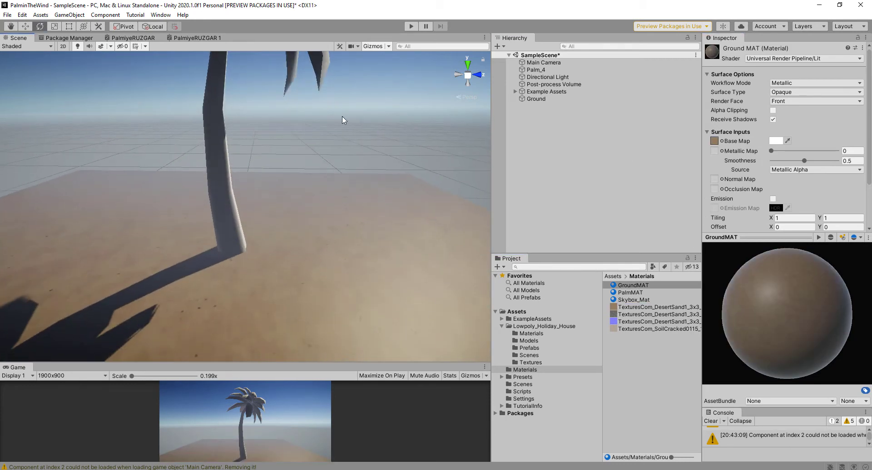
pyautogui.scroll(-2, 342, 116)
pyautogui.scroll(-1, 331, 168)
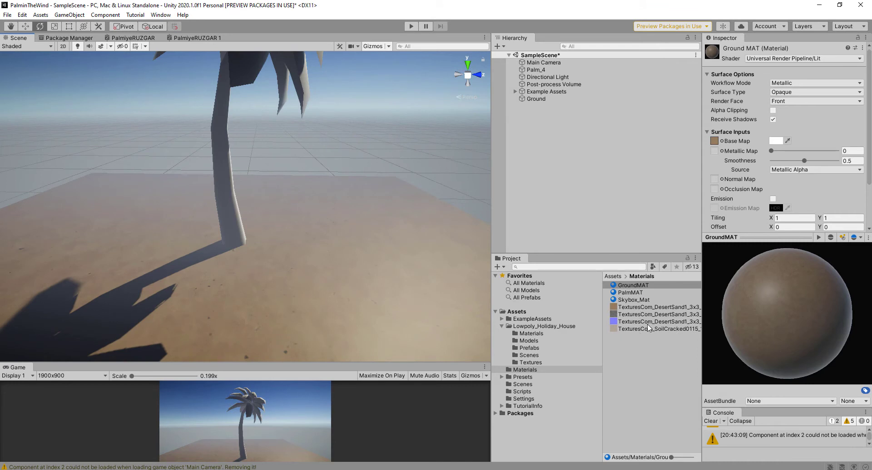
pyautogui.moveTo(702, 298); pyautogui.dragTo(738, 296)
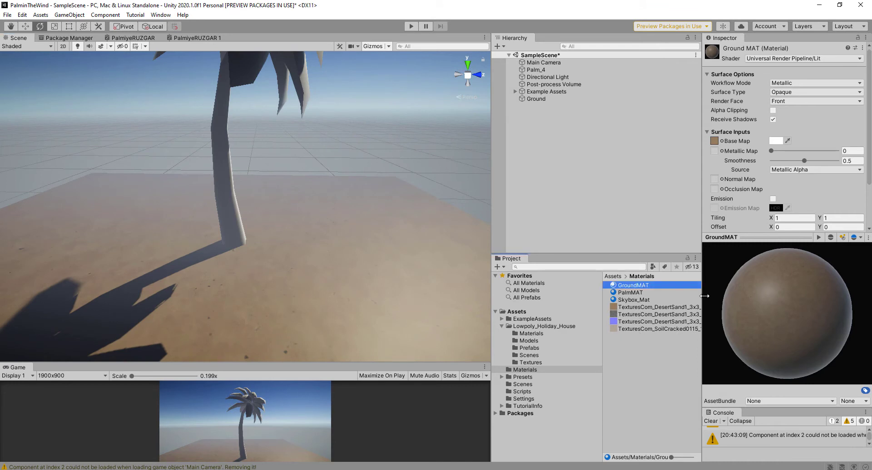
pyautogui.moveTo(658, 322); pyautogui.dragTo(755, 181)
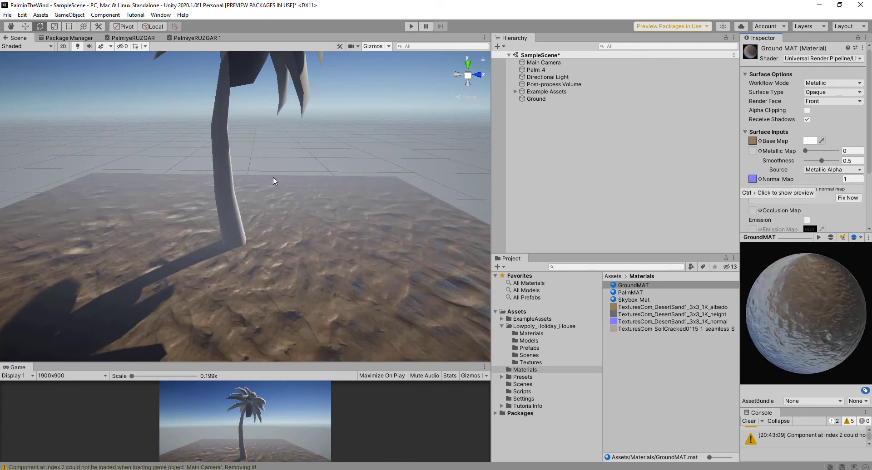
pyautogui.moveTo(821, 162); pyautogui.dragTo(772, 164)
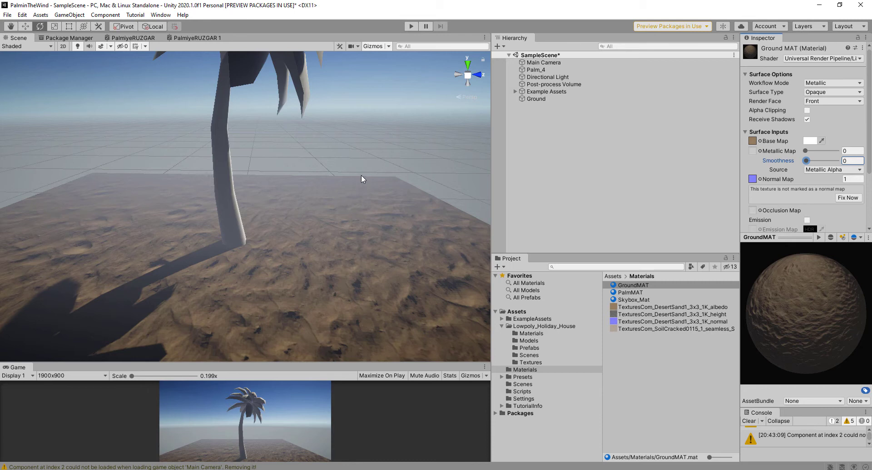
pyautogui.scroll(-3, 361, 175)
pyautogui.scroll(-3, 349, 165)
pyautogui.click(160, 15)
pyautogui.moveTo(176, 147)
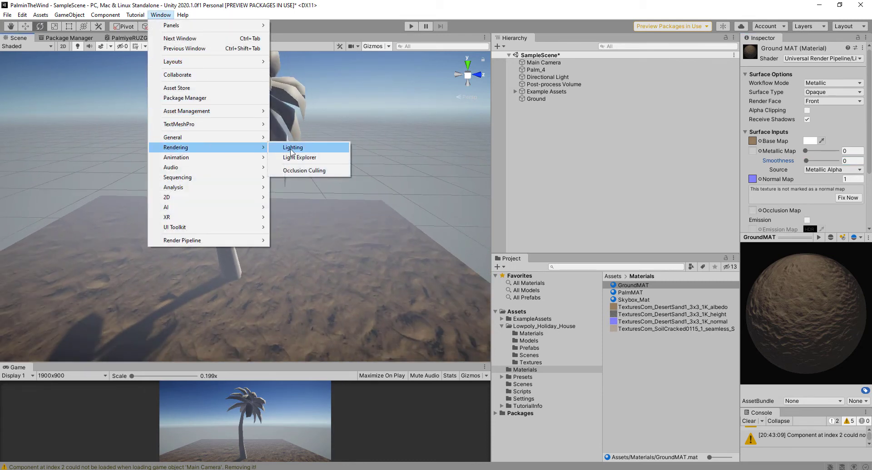
# Untick Fog in the Lighting Environment settings and close the Lighting window
pyautogui.click(293, 148)
pyautogui.click(333, 80)
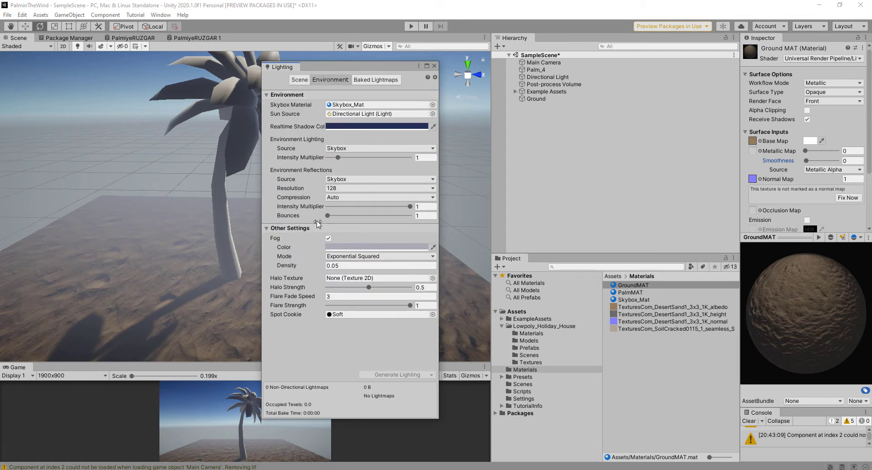
pyautogui.click(328, 239)
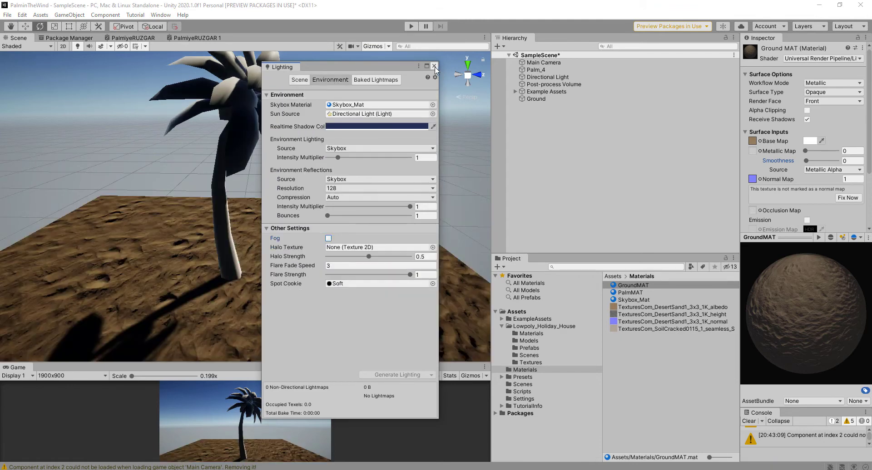
pyautogui.click(434, 67)
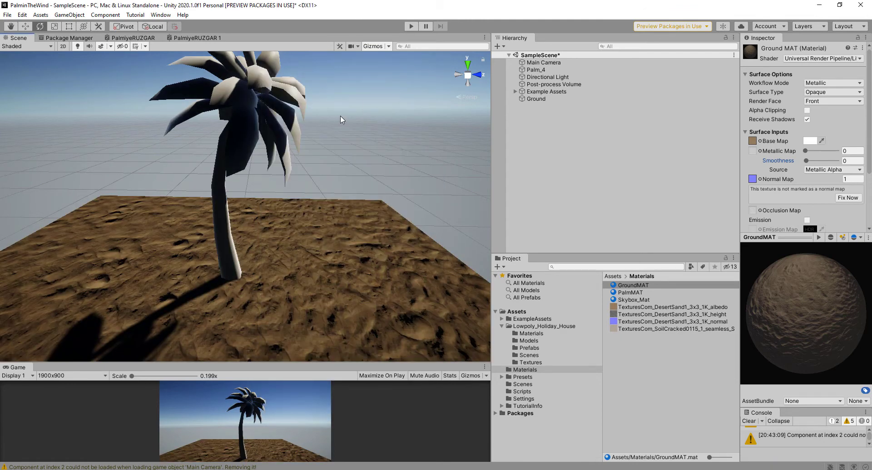
pyautogui.scroll(-2, 331, 118)
pyautogui.scroll(-2, 331, 119)
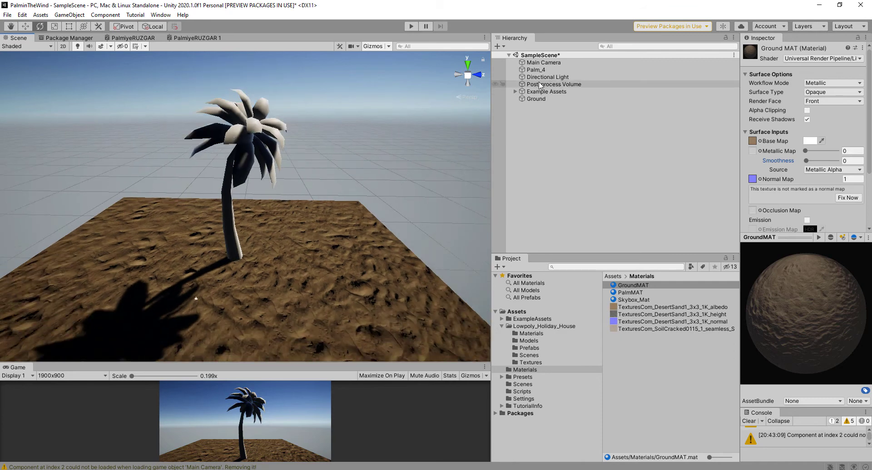
# Re-angle the Directional Light so the palm casts a full shadow, then try cracked soil on GroundMAT
pyautogui.click(554, 79)
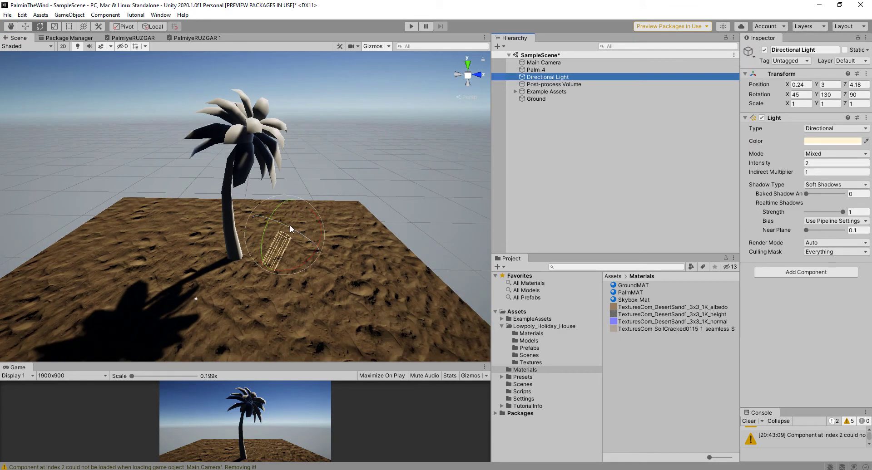
pyautogui.moveTo(295, 229)
pyautogui.mouseDown()
pyautogui.moveTo(306, 254)
pyautogui.moveTo(183, 287)
pyautogui.mouseUp()
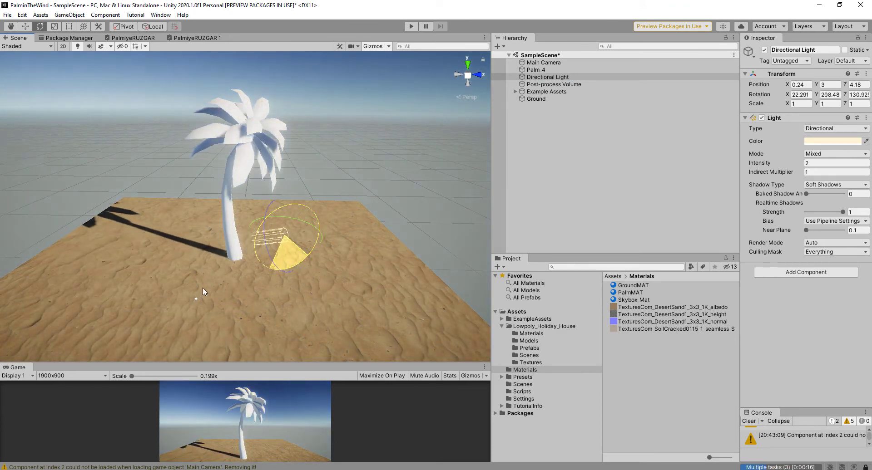
pyautogui.moveTo(302, 225)
pyautogui.mouseDown()
pyautogui.moveTo(277, 205)
pyautogui.moveTo(301, 243)
pyautogui.moveTo(284, 247)
pyautogui.moveTo(282, 215)
pyautogui.moveTo(298, 214)
pyautogui.mouseUp()
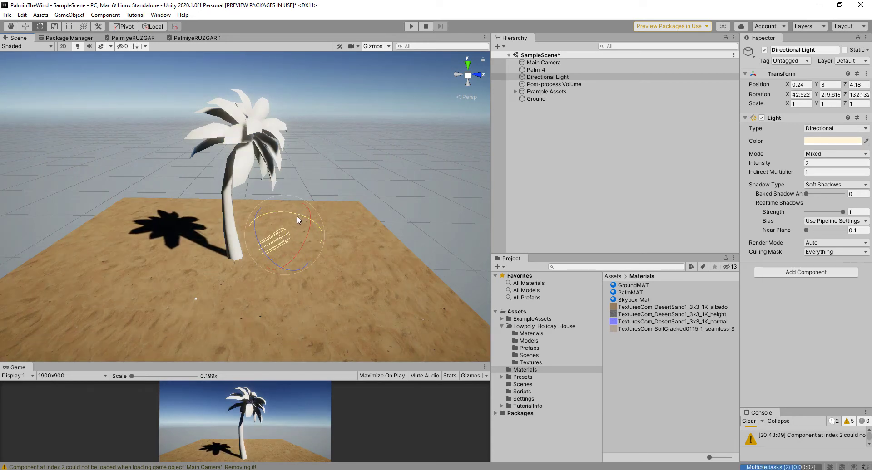
pyautogui.moveTo(299, 214); pyautogui.dragTo(298, 212)
pyautogui.click(374, 156)
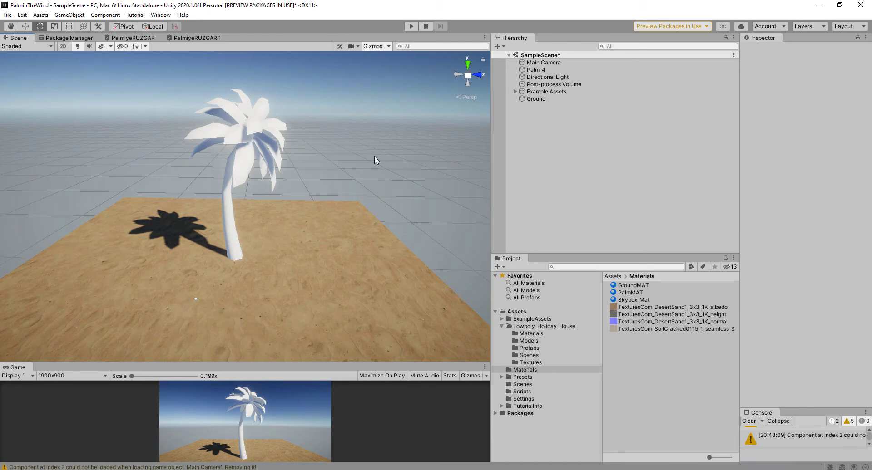
pyautogui.click(633, 285)
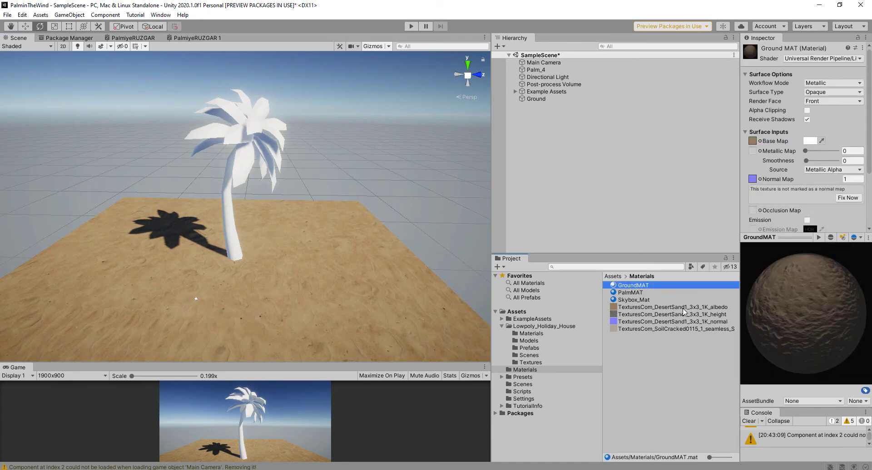
pyautogui.moveTo(641, 329)
pyautogui.mouseDown()
pyautogui.moveTo(659, 315)
pyautogui.moveTo(752, 140)
pyautogui.mouseUp()
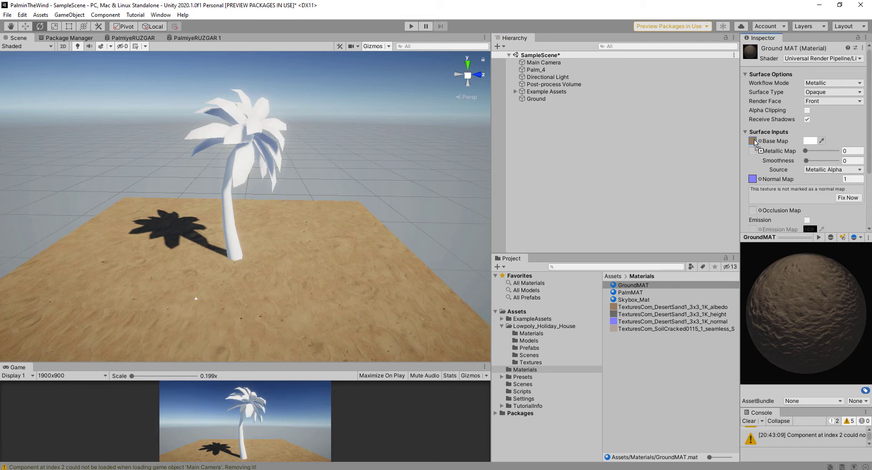
# Duplicate the SoilCracked texture and import the copy as a Normal map
pyautogui.click(620, 341)
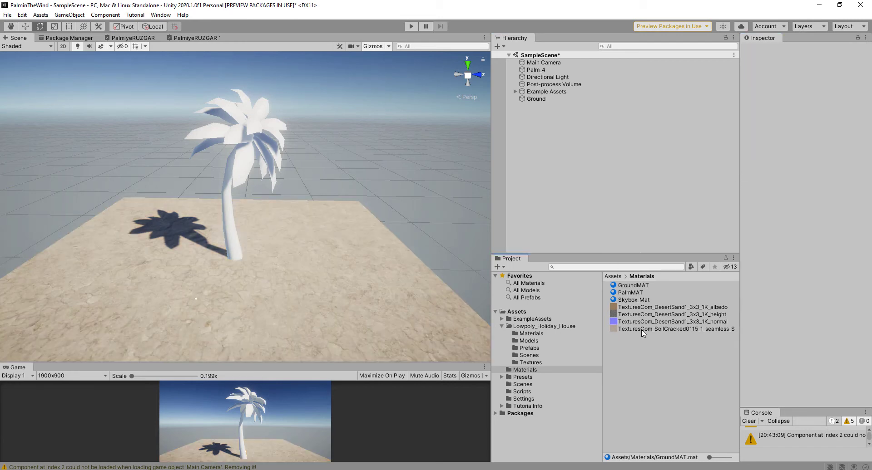
pyautogui.click(643, 329)
pyautogui.hotkey('ctrl', 'd')
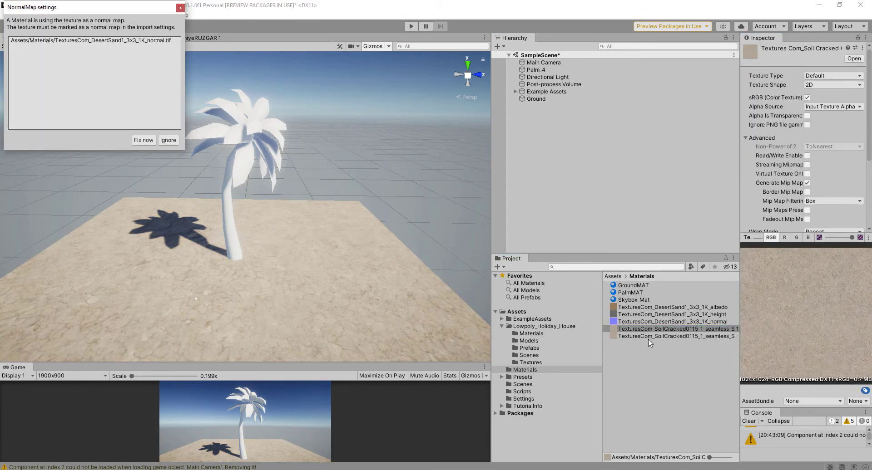
pyautogui.click(143, 140)
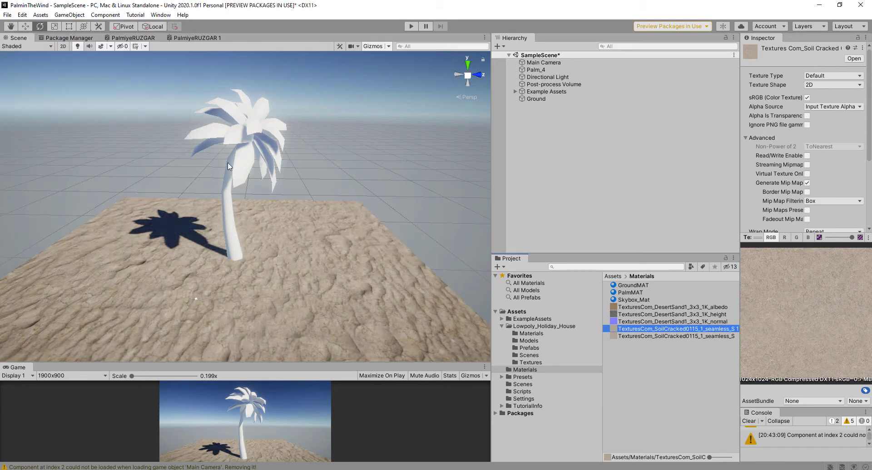
pyautogui.click(820, 77)
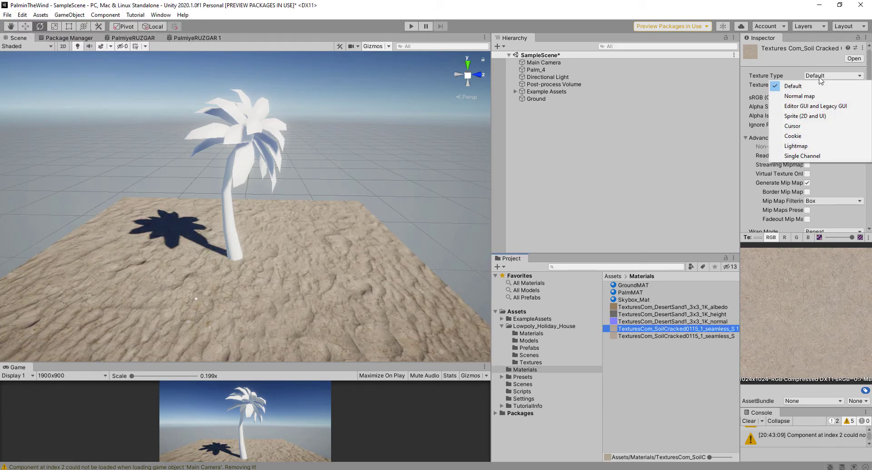
pyautogui.click(799, 96)
pyautogui.click(630, 285)
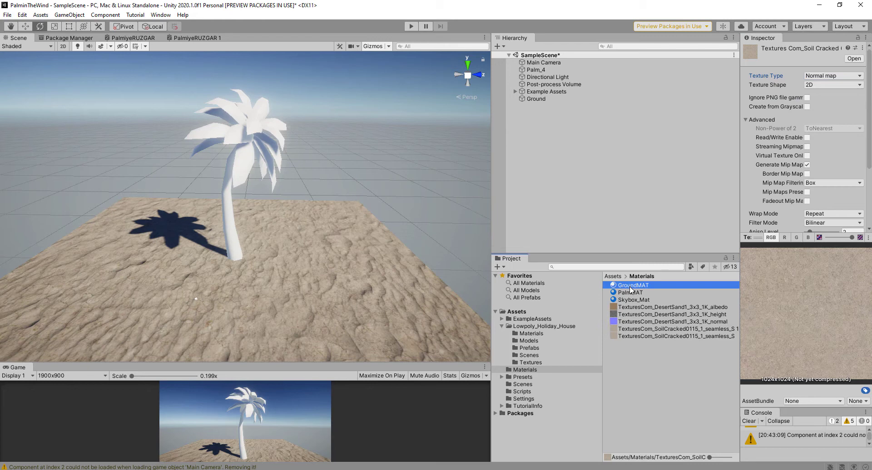
pyautogui.click(437, 259)
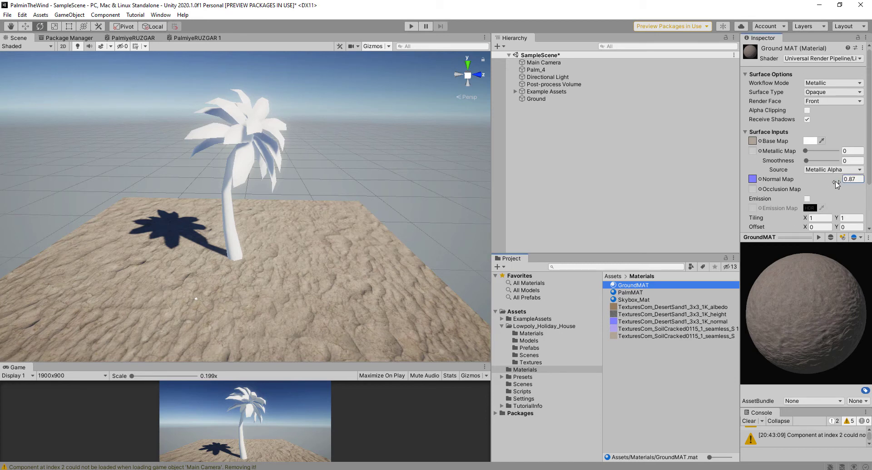
# Put the cracked-soil normal map into GroundMAT's Normal Map slot with strength -0.53
pyautogui.moveTo(839, 182); pyautogui.dragTo(822, 186)
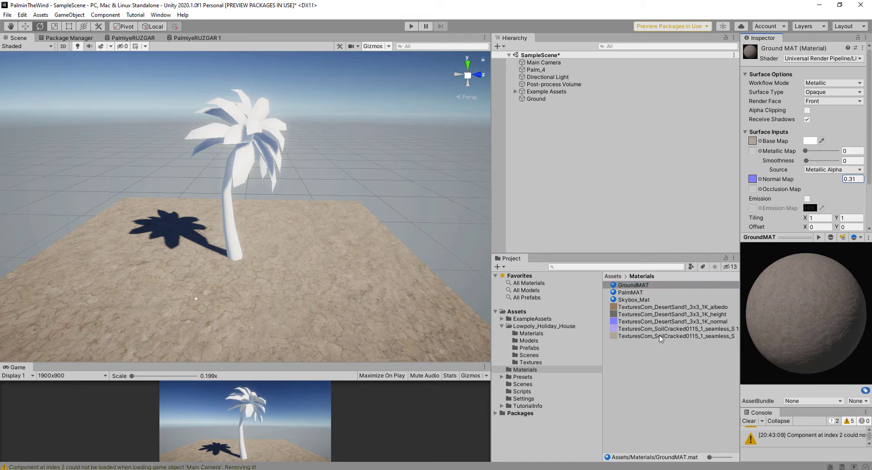
pyautogui.moveTo(658, 334); pyautogui.dragTo(755, 127)
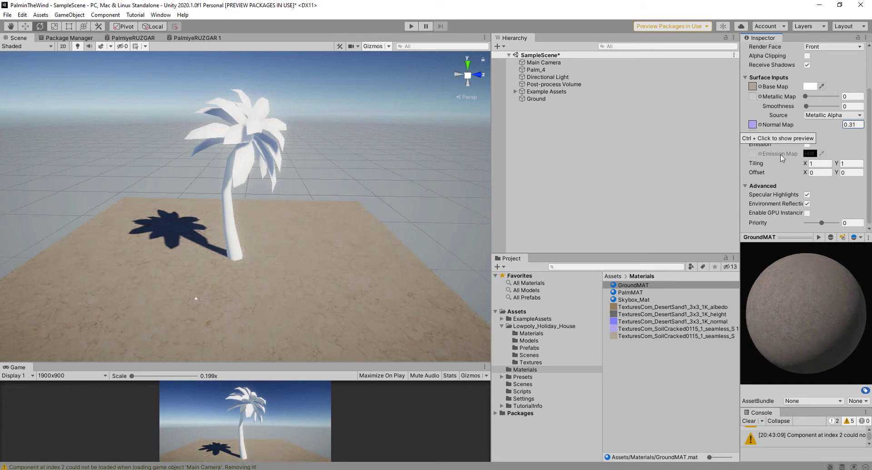
pyautogui.moveTo(843, 125); pyautogui.dragTo(830, 122)
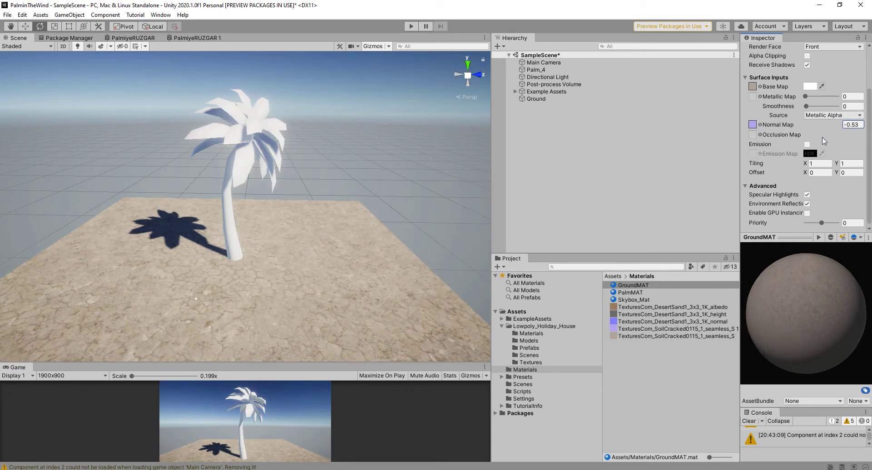
pyautogui.press('q')
pyautogui.moveTo(391, 137); pyautogui.dragTo(388, 157, button='middle')
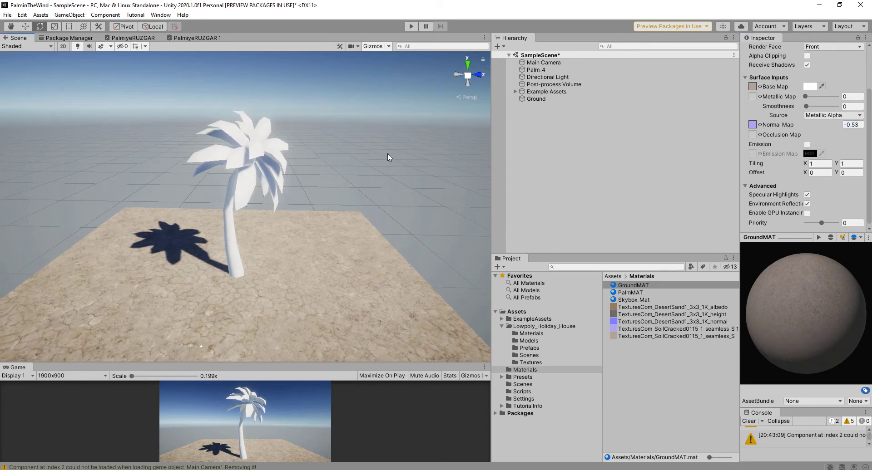
# Add a PBR Graph shader asset to the Materials folder and name it PalmWIND
pyautogui.rightClick(649, 382)
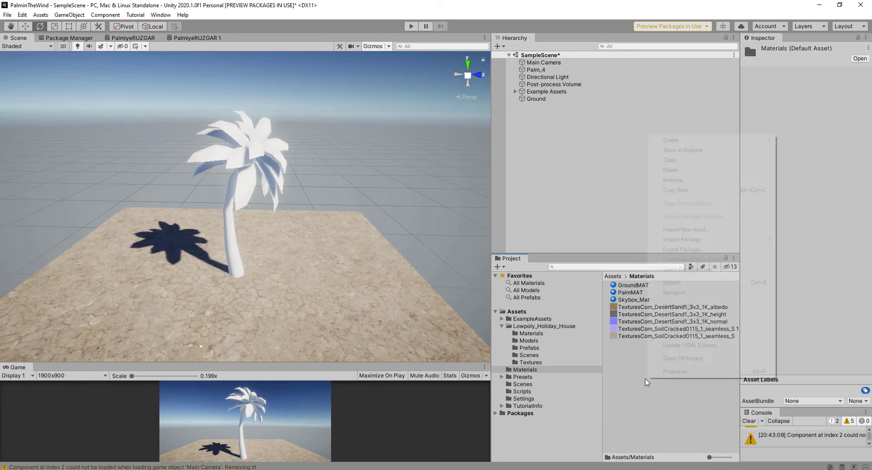
pyautogui.moveTo(708, 141)
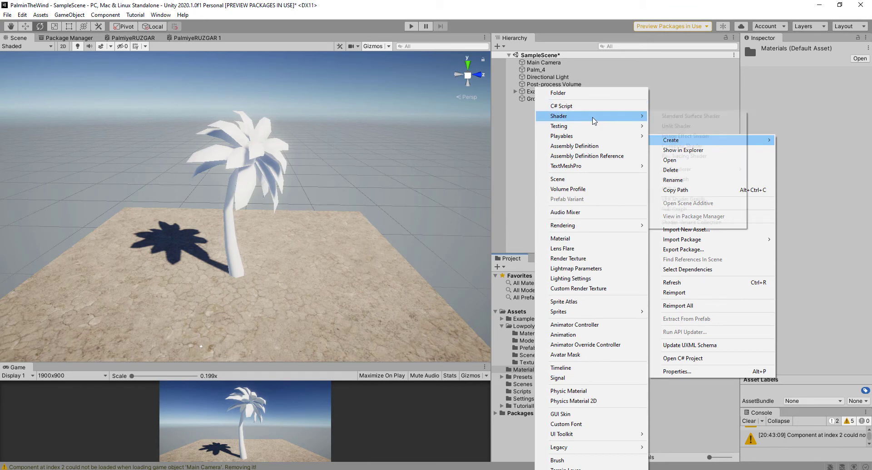
pyautogui.moveTo(589, 116)
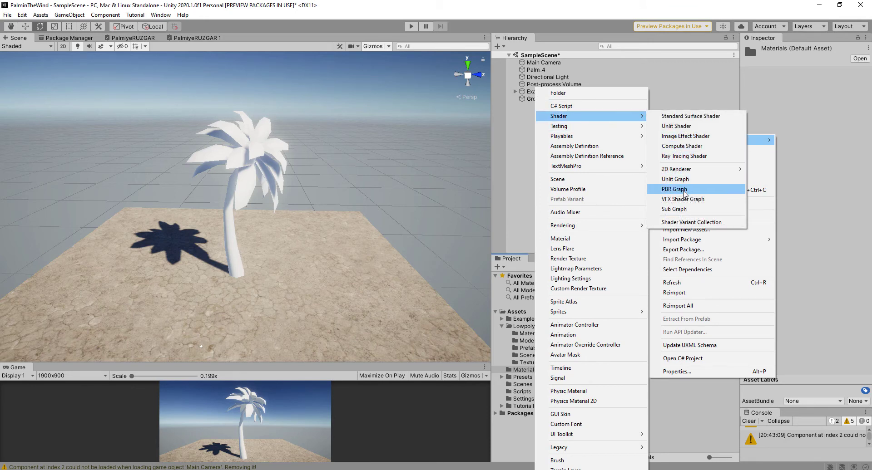
pyautogui.click(684, 193)
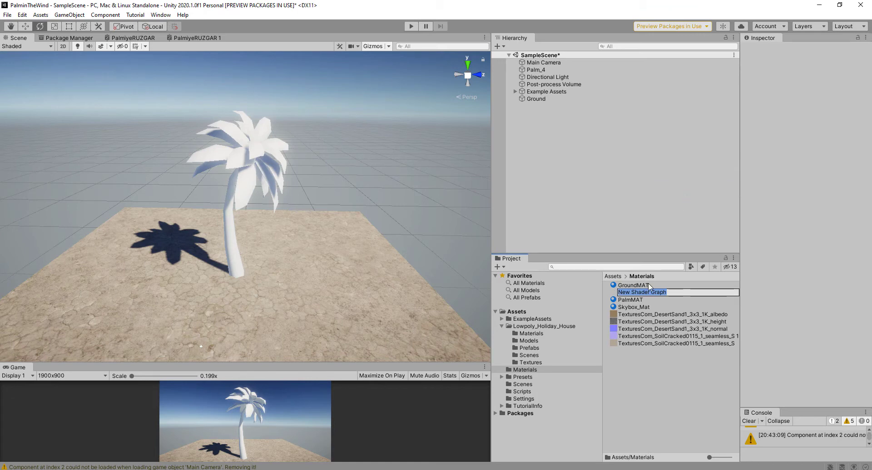
pyautogui.write('P')
pyautogui.write('Wi')
pyautogui.write('D')
pyautogui.press('Return')
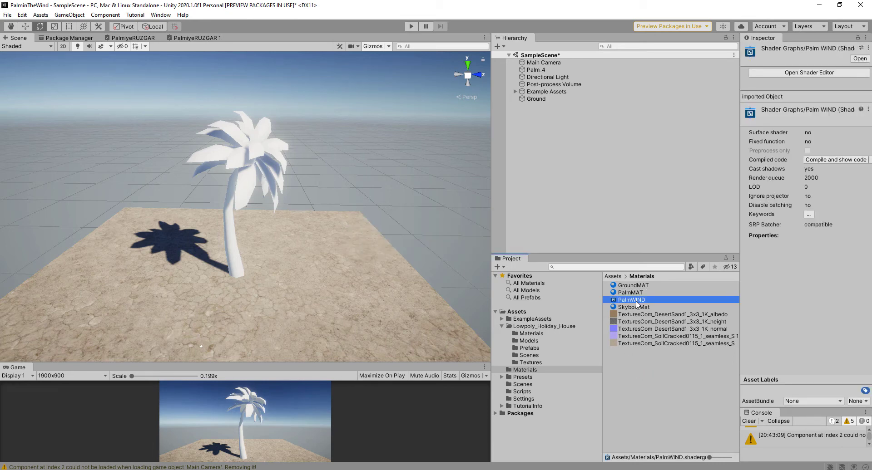
# Open the PalmWIND shader graph and move the PBR Master node to the right
pyautogui.doubleClick(636, 301)
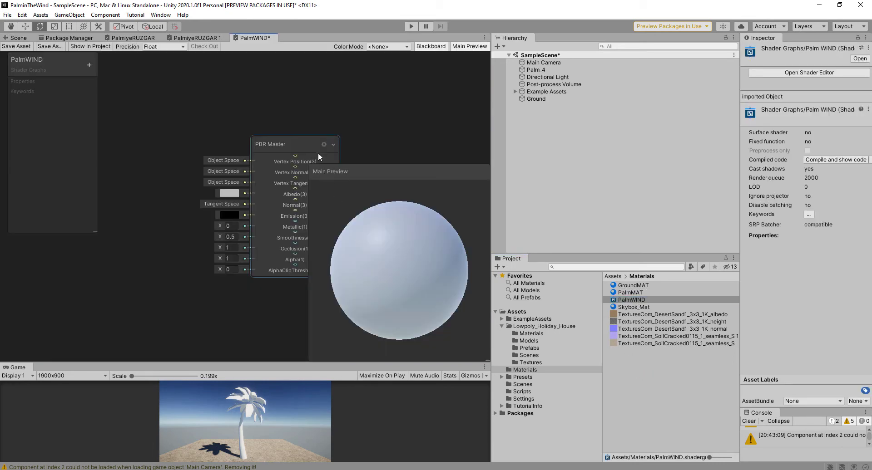
pyautogui.moveTo(177, 132); pyautogui.dragTo(177, 132, button='middle')
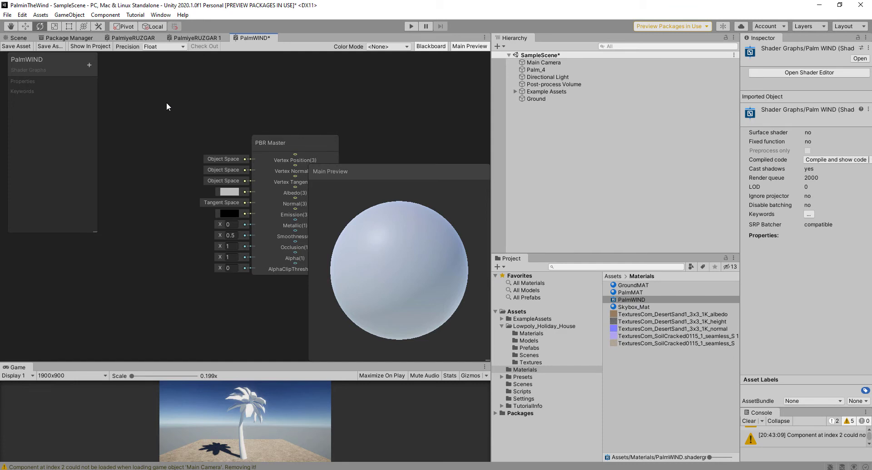
pyautogui.hotkey('shift', 'space')
pyautogui.moveTo(291, 143); pyautogui.dragTo(457, 138)
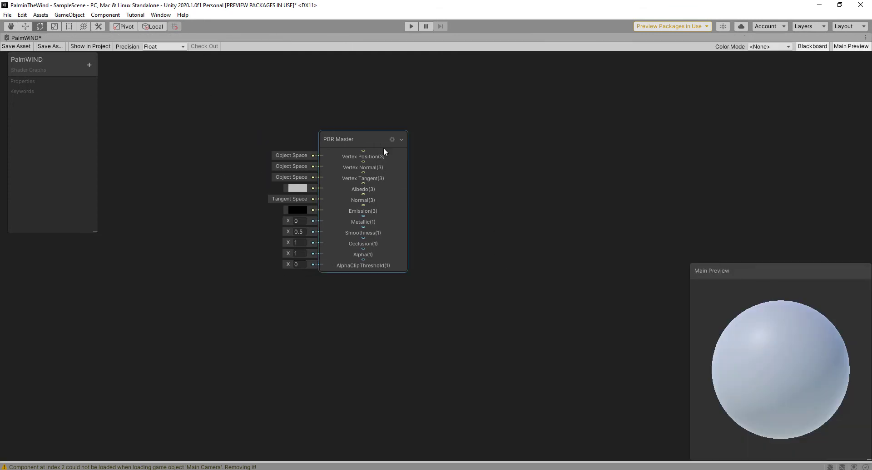
pyautogui.click(538, 249)
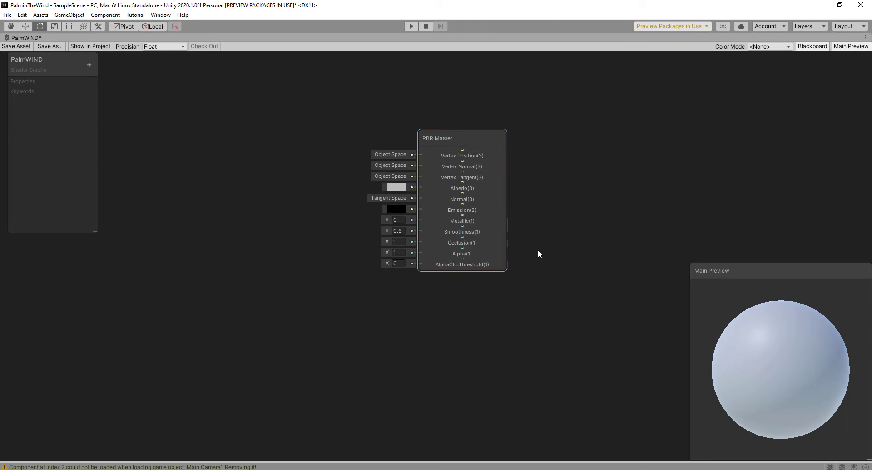
pyautogui.hotkey('shift', 'space')
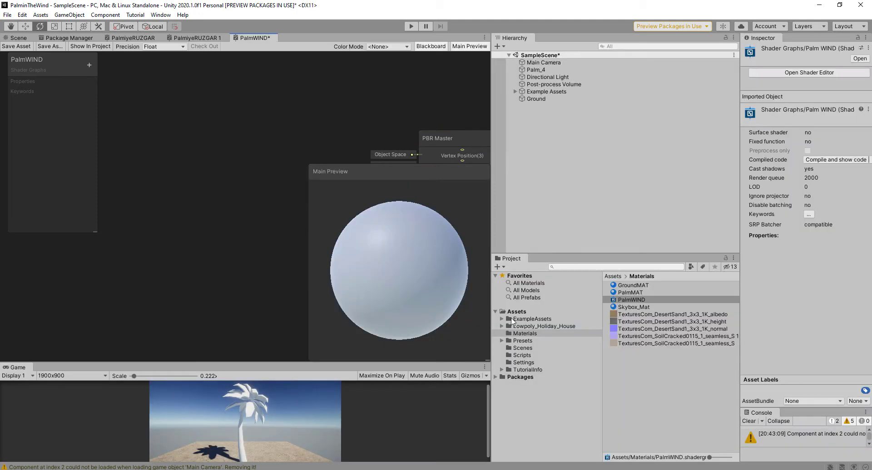
# Show the Lowpoly_Holiday_House Textures folder as large thumbnails and drag Palms into the graph
pyautogui.click(502, 327)
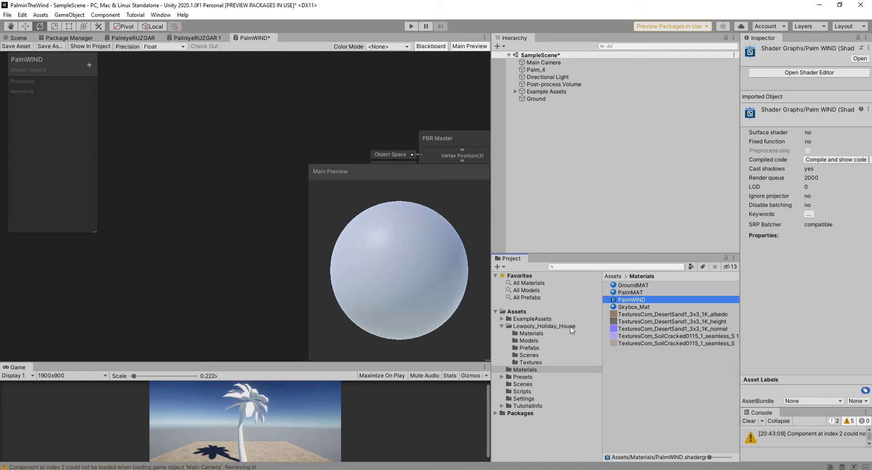
pyautogui.click(529, 363)
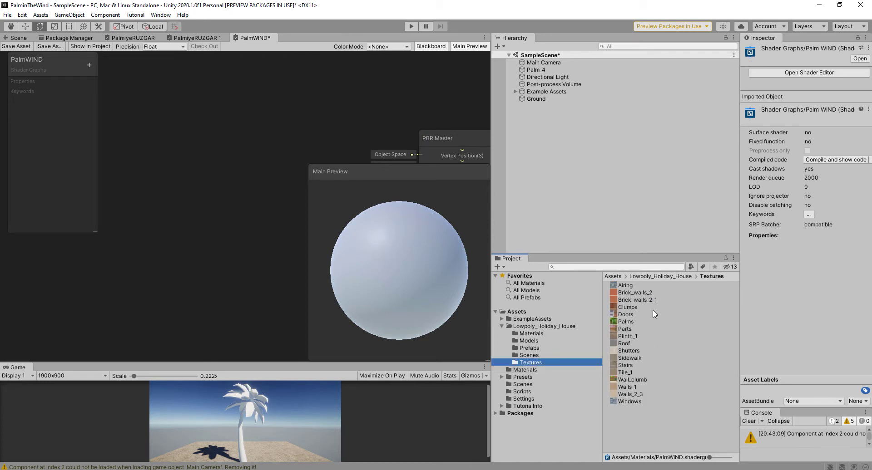
pyautogui.moveTo(711, 458); pyautogui.dragTo(723, 458)
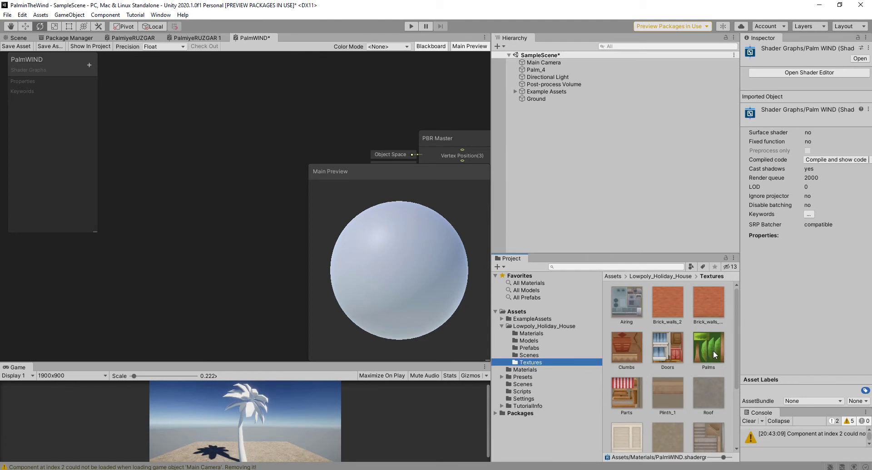
pyautogui.moveTo(713, 351); pyautogui.dragTo(312, 232)
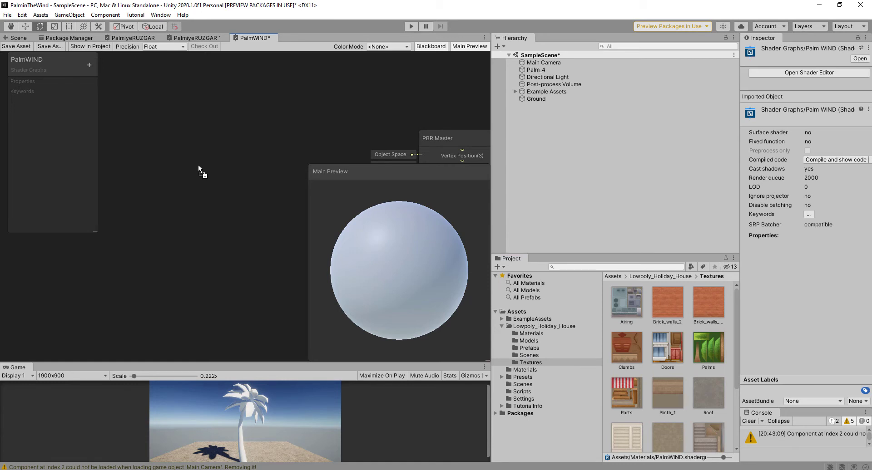
# Add a Sample Texture 2D node for Palms and position it in the graph
pyautogui.moveTo(198, 165); pyautogui.dragTo(197, 164)
pyautogui.moveTo(265, 123); pyautogui.dragTo(231, 114, button='middle')
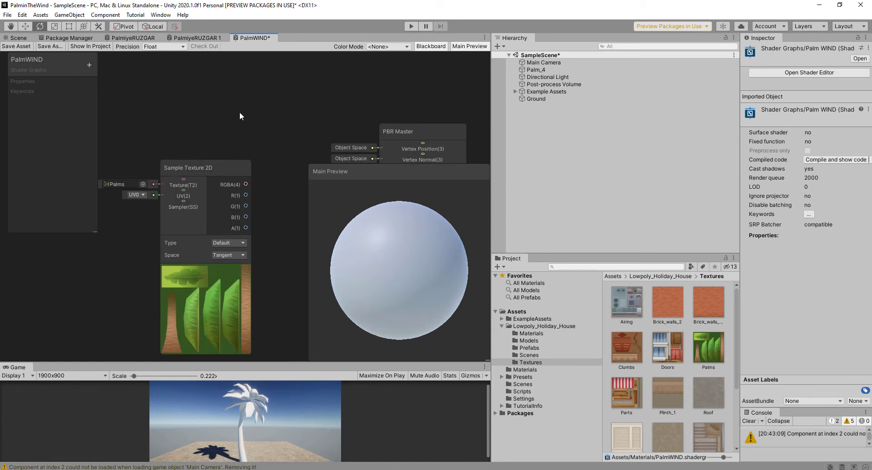
pyautogui.hotkey('shift', 'space')
pyautogui.moveTo(216, 173)
pyautogui.mouseDown()
pyautogui.moveTo(210, 253)
pyautogui.moveTo(421, 222)
pyautogui.moveTo(424, 178)
pyautogui.mouseUp()
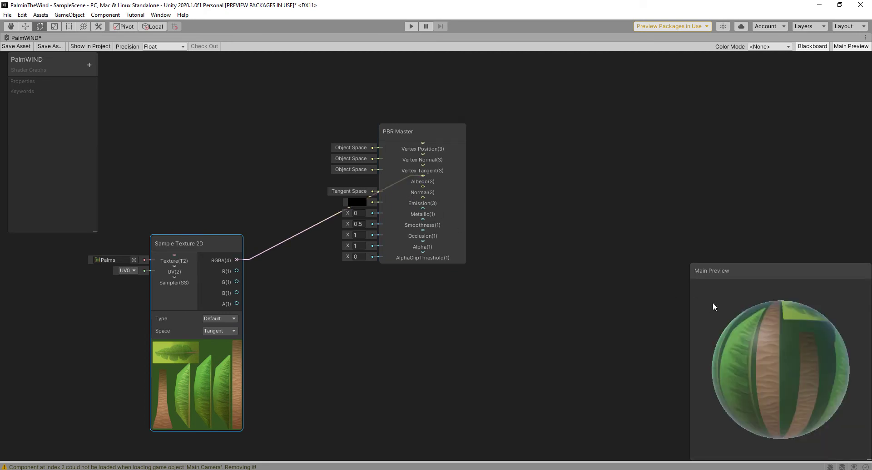
# Preview the graph on the Palm_4 custom mesh and wire the texture's alpha to Alpha
pyautogui.rightClick(781, 327)
pyautogui.click(822, 385)
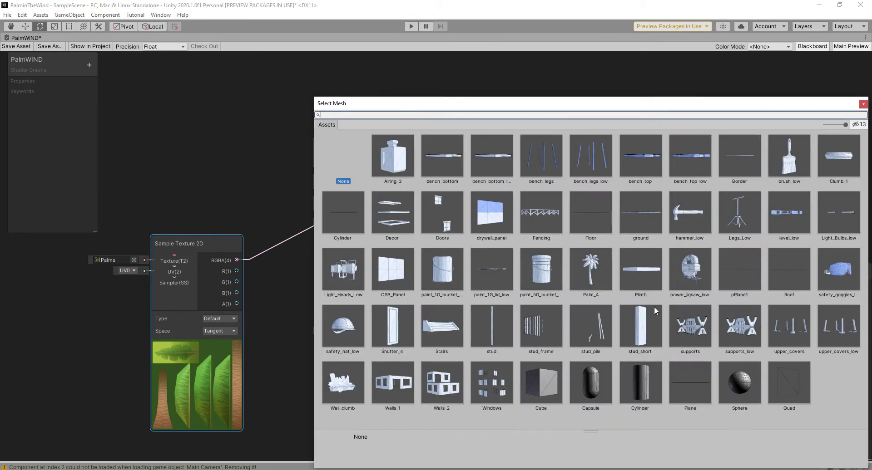
pyautogui.doubleClick(597, 271)
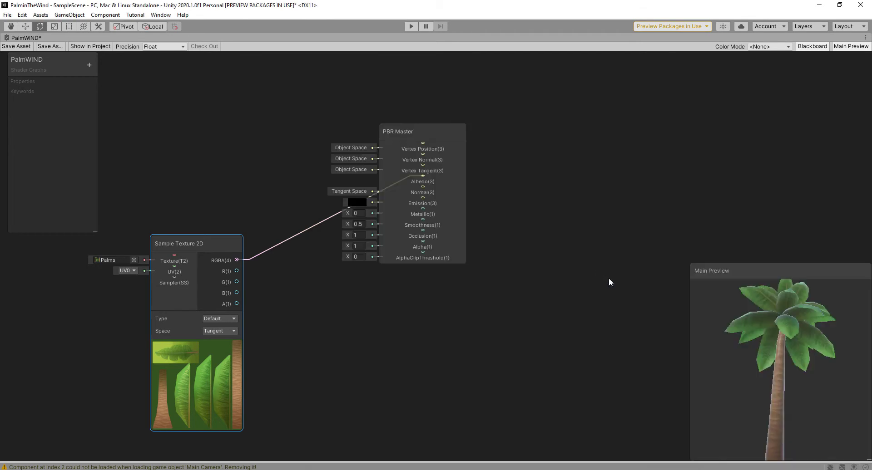
pyautogui.moveTo(797, 356)
pyautogui.mouseDown()
pyautogui.moveTo(757, 363)
pyautogui.moveTo(769, 407)
pyautogui.moveTo(742, 398)
pyautogui.mouseUp()
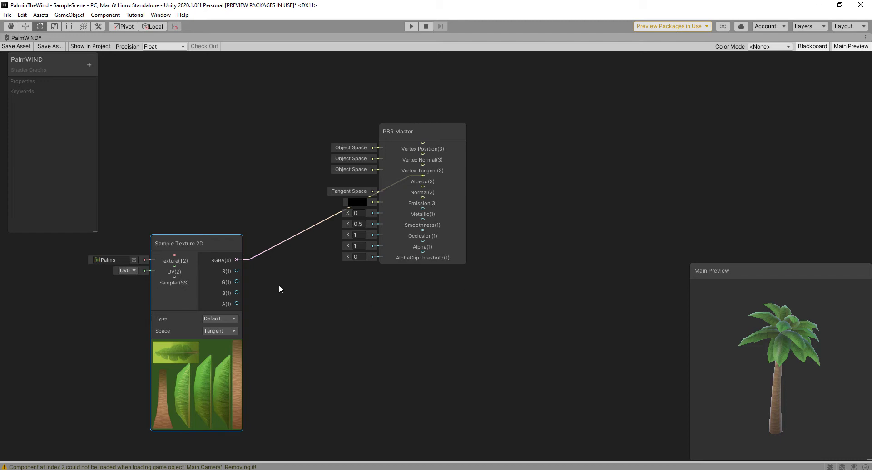
pyautogui.moveTo(236, 303); pyautogui.dragTo(423, 246)
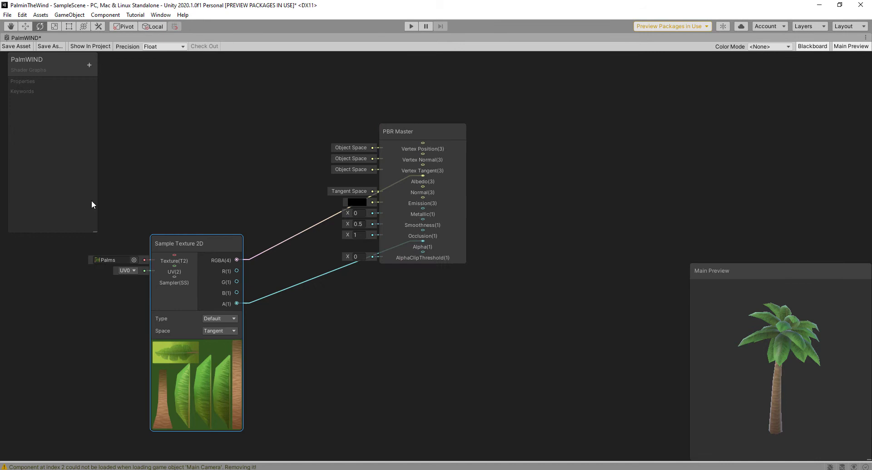
# Save the PalmWIND graph and assign the Shader Graphs > PalmWIND shader to Palm_4's PalmMAT material
pyautogui.click(18, 47)
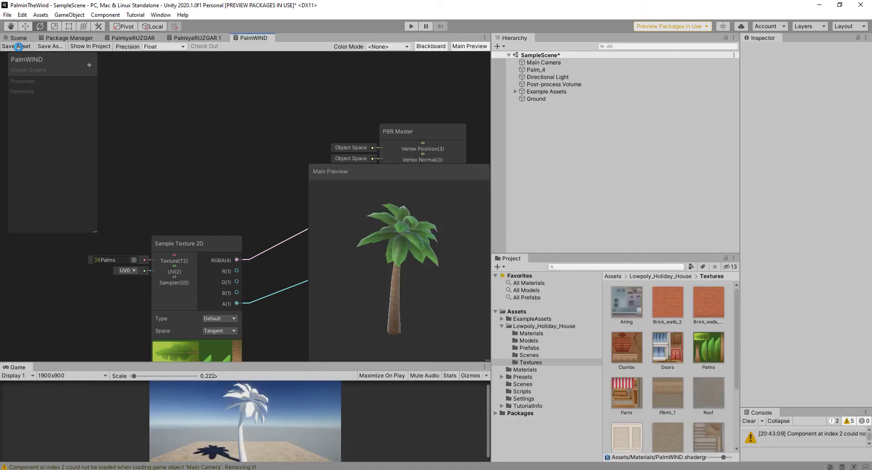
pyautogui.click(19, 37)
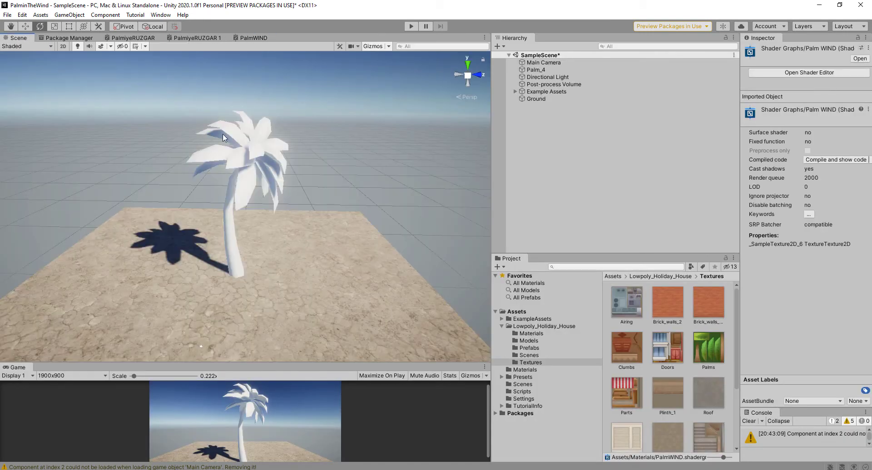
pyautogui.click(266, 153)
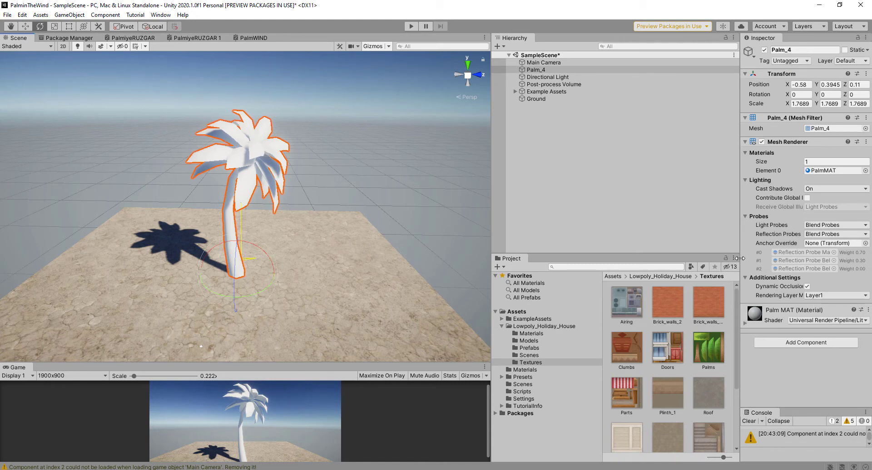
pyautogui.moveTo(740, 258); pyautogui.dragTo(690, 257)
pyautogui.click(746, 321)
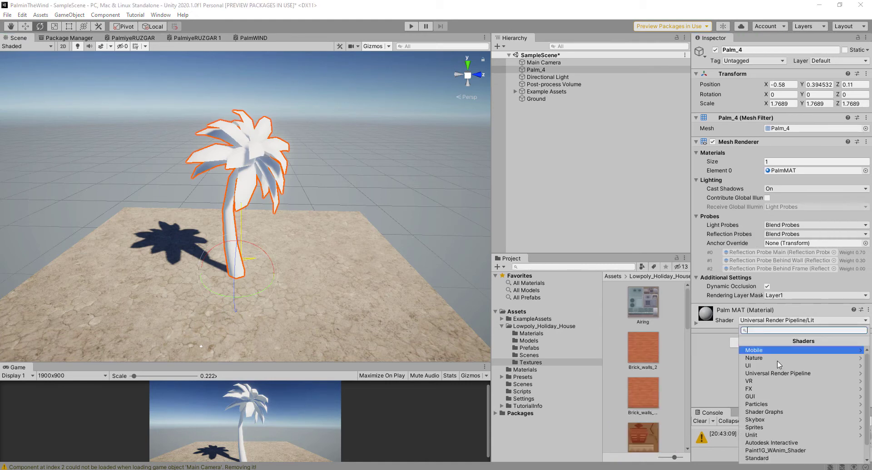
pyautogui.click(788, 412)
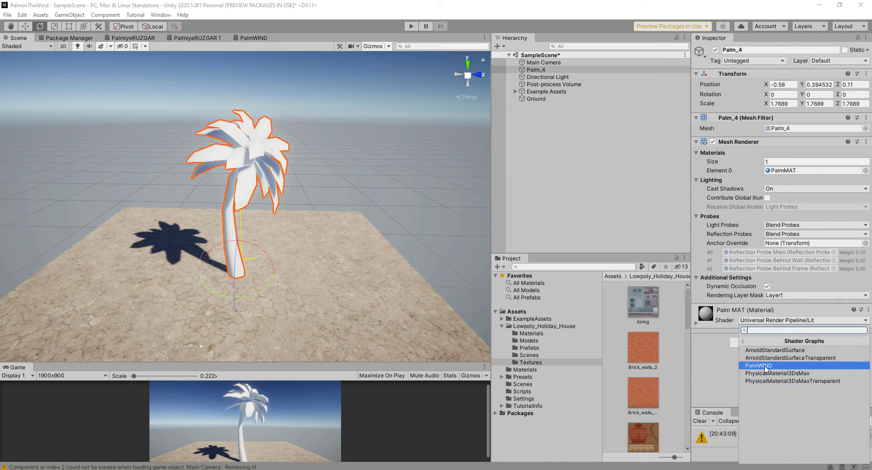
pyautogui.click(766, 367)
# Orbit and zoom around the palm to inspect its green textured leaves and brown trunk
pyautogui.click(365, 130)
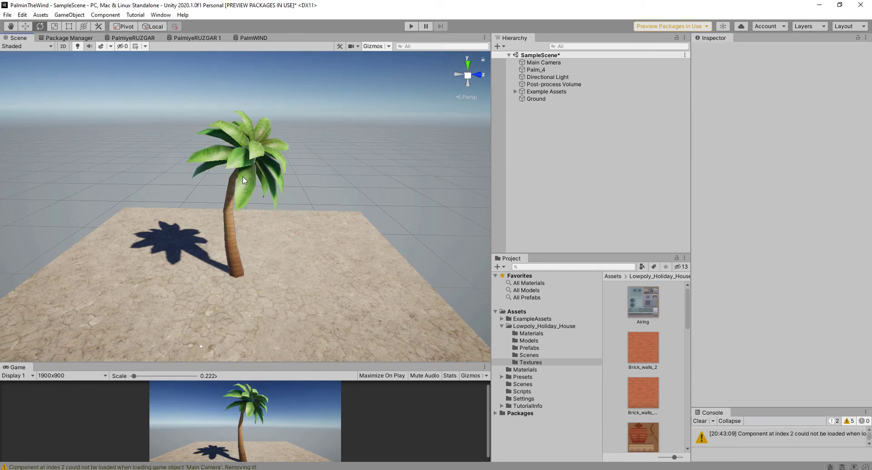
pyautogui.scroll(2, 268, 142)
pyautogui.keyDown('alt'); pyautogui.moveTo(268, 142); pyautogui.dragTo(249, 136); pyautogui.keyUp('alt')
pyautogui.press('q')
pyautogui.scroll(3, 249, 136)
pyautogui.scroll(2, 274, 136)
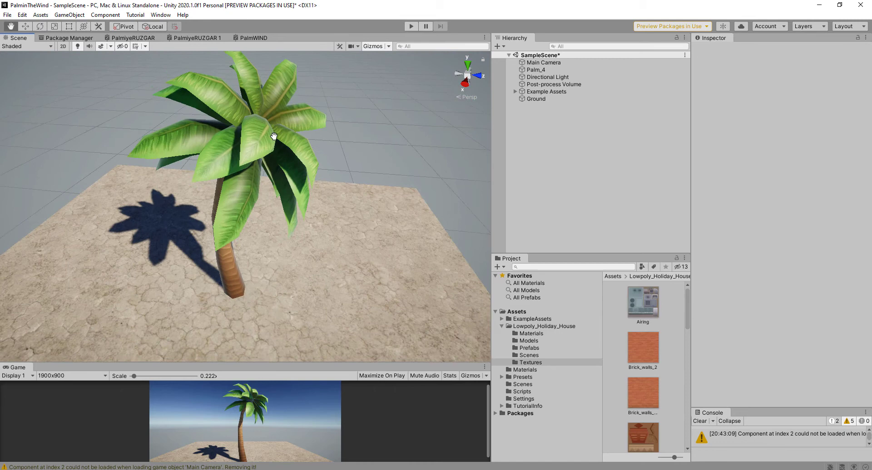
pyautogui.keyDown('alt'); pyautogui.moveTo(274, 165); pyautogui.dragTo(299, 159); pyautogui.keyUp('alt')
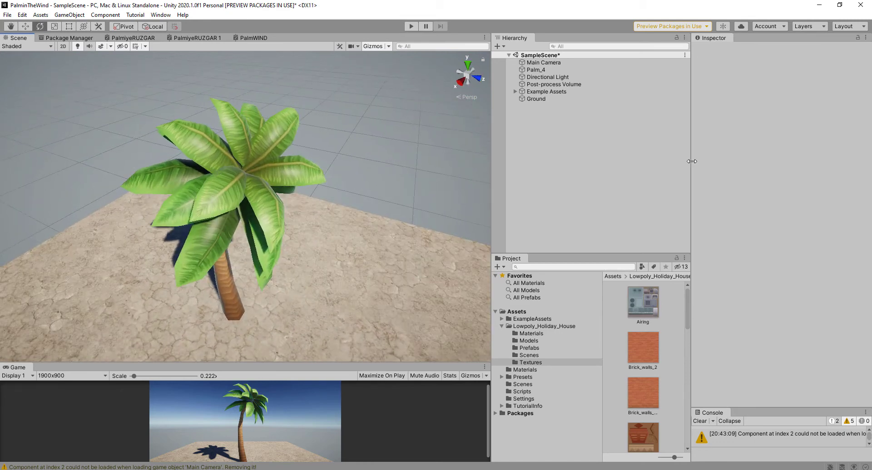
pyautogui.moveTo(691, 162); pyautogui.dragTo(718, 162)
pyautogui.moveTo(491, 164); pyautogui.dragTo(542, 166)
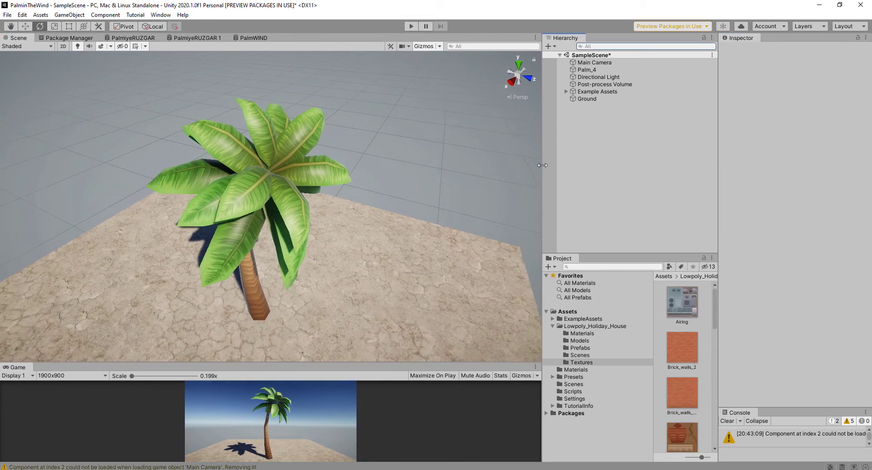
pyautogui.moveTo(271, 167)
pyautogui.keyDown('alt'); pyautogui.mouseDown()
pyautogui.moveTo(270, 181)
pyautogui.moveTo(246, 164)
pyautogui.mouseUp(); pyautogui.keyUp('alt')
pyautogui.scroll(5, 246, 165)
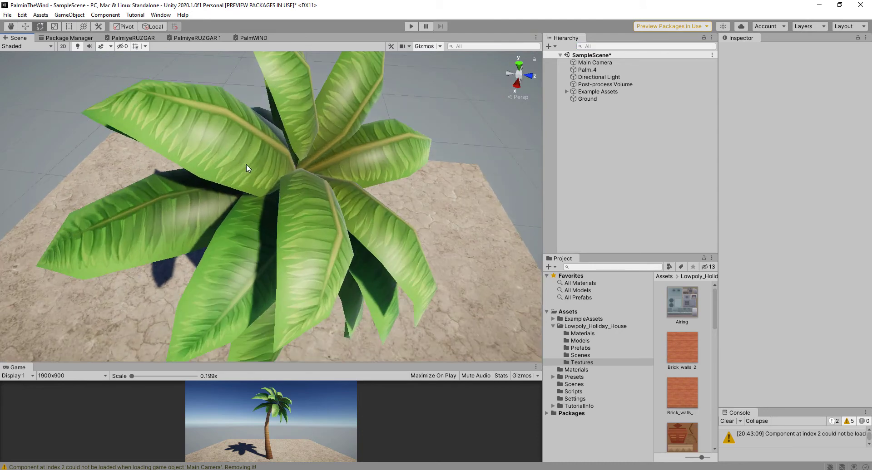
pyautogui.scroll(3, 222, 166)
pyautogui.scroll(3, 210, 155)
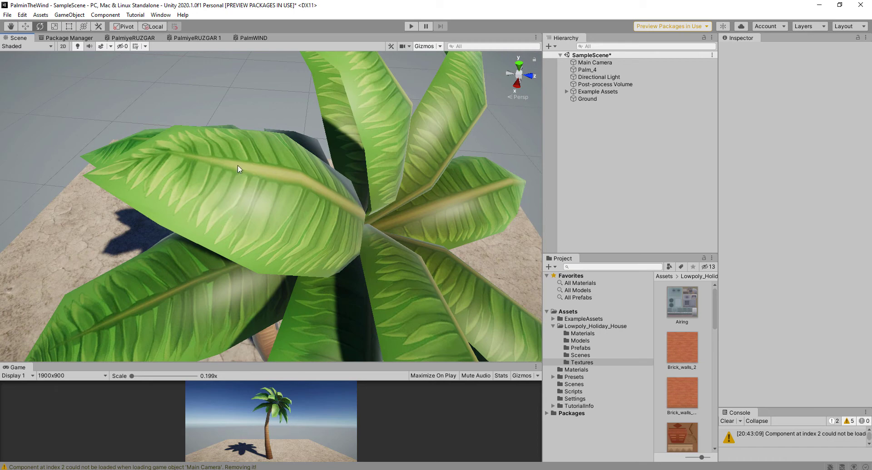
# Set the PBR Master AlphaClipThreshold to 0.75 and save the PalmWIND graph
pyautogui.click(253, 38)
pyautogui.hotkey('shift', 'space')
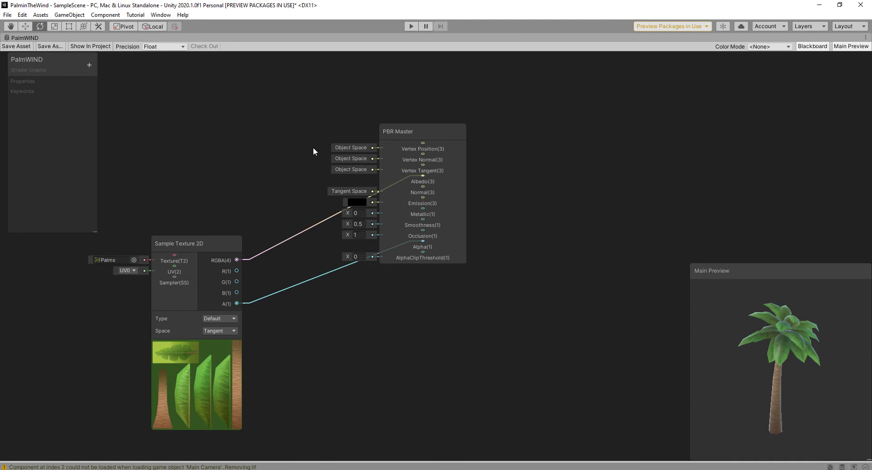
pyautogui.scroll(2, 433, 291)
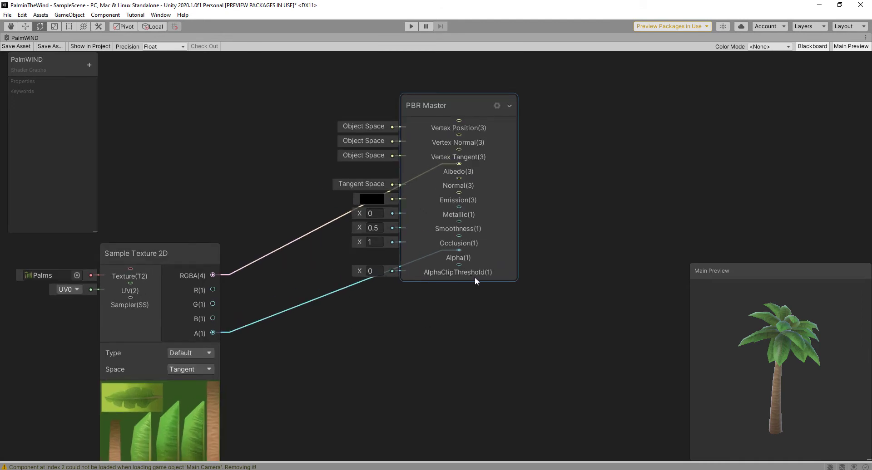
pyautogui.click(376, 271)
pyautogui.write('.')
pyautogui.write('75')
pyautogui.click(16, 47)
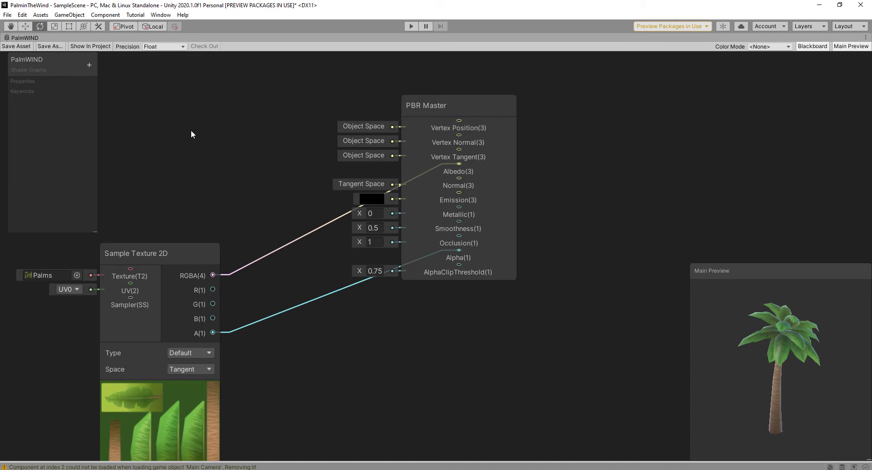
pyautogui.hotkey('shift', 'space')
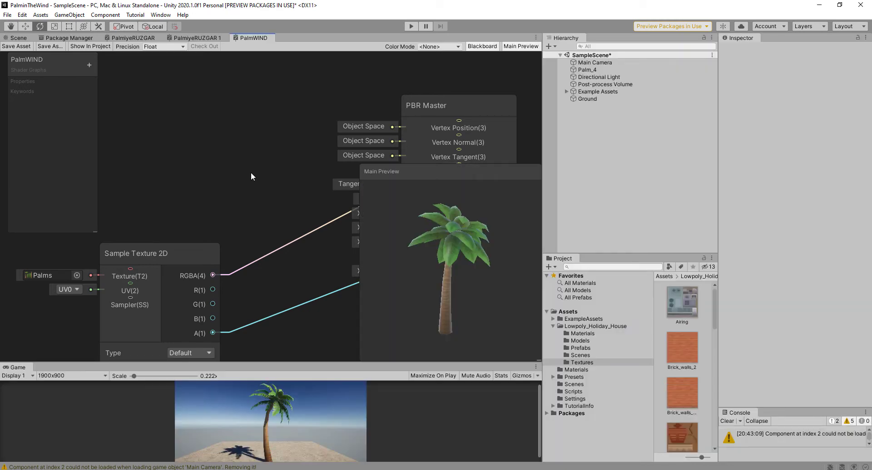
pyautogui.click(19, 38)
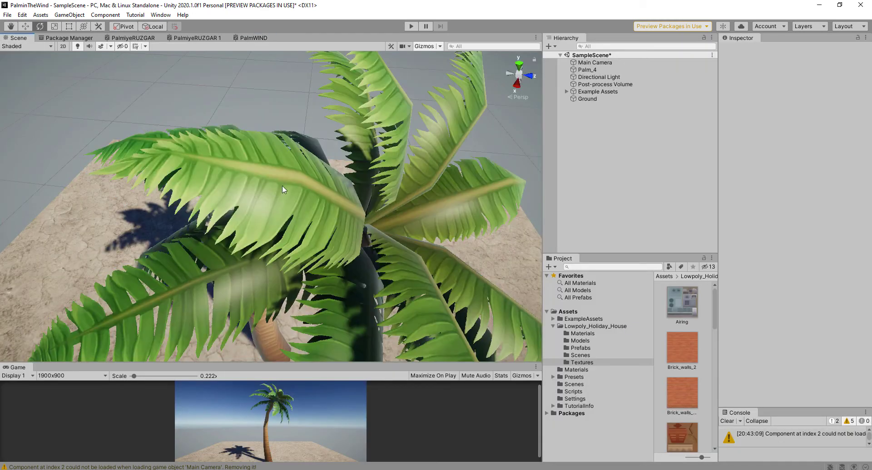
pyautogui.moveTo(284, 190)
pyautogui.keyDown('alt'); pyautogui.mouseDown()
pyautogui.moveTo(280, 156)
pyautogui.moveTo(311, 205)
pyautogui.moveTo(315, 194)
pyautogui.mouseUp(); pyautogui.keyUp('alt')
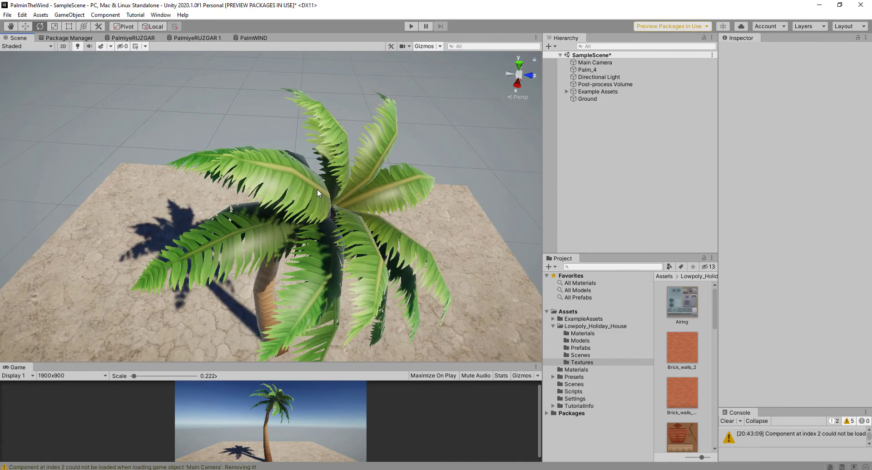
pyautogui.moveTo(454, 133)
pyautogui.keyDown('alt'); pyautogui.mouseDown()
pyautogui.moveTo(399, 118)
pyautogui.moveTo(459, 113)
pyautogui.moveTo(293, 183)
pyautogui.moveTo(254, 113)
pyautogui.mouseUp(); pyautogui.keyUp('alt')
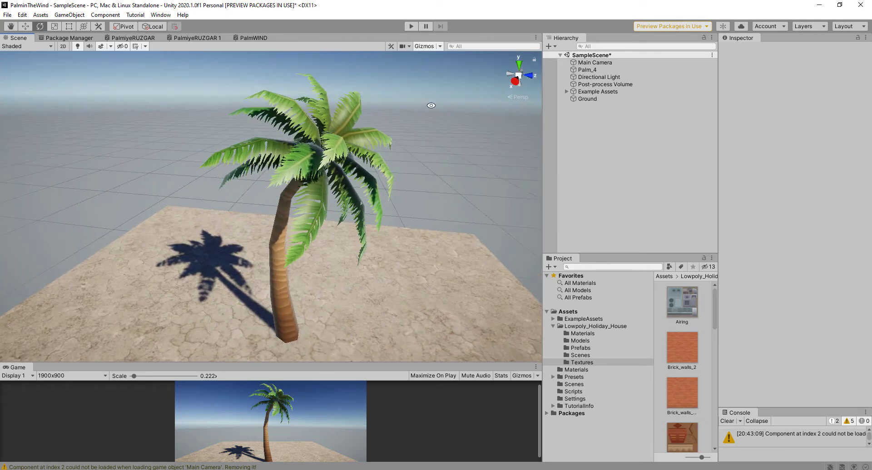
pyautogui.click(253, 39)
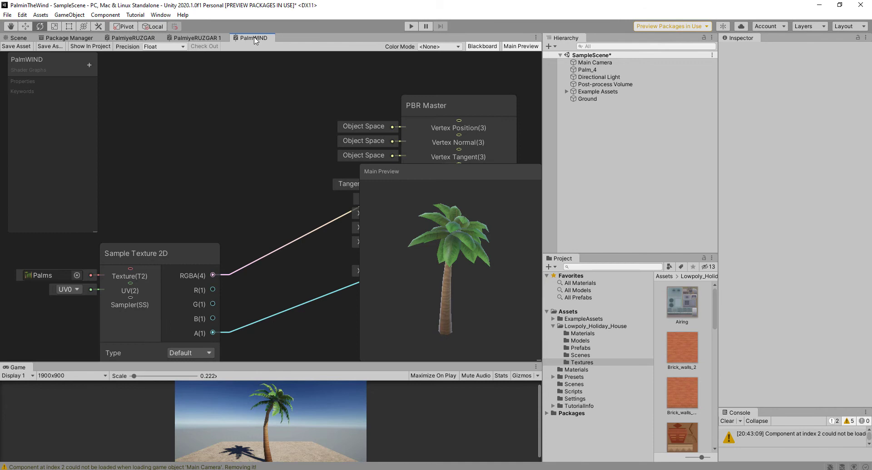
# Move the Sample Texture 2D node right to clear space on the graph's left
pyautogui.scroll(-3, 234, 112)
pyautogui.hotkey('shift', 'space')
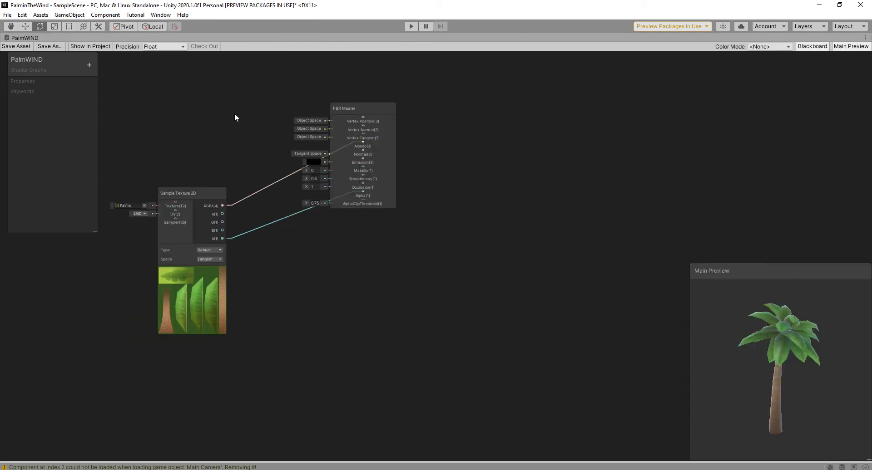
pyautogui.moveTo(200, 193)
pyautogui.mouseDown()
pyautogui.moveTo(356, 290)
pyautogui.moveTo(412, 282)
pyautogui.mouseUp()
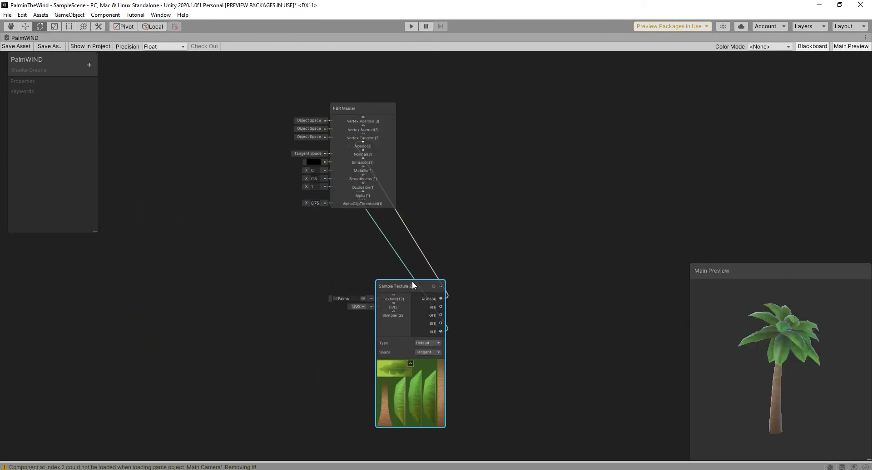
pyautogui.moveTo(242, 200)
pyautogui.mouseDown(button='middle')
pyautogui.moveTo(317, 221)
pyautogui.moveTo(345, 189)
pyautogui.mouseUp(button='middle')
pyautogui.scroll(-3, 325, 200)
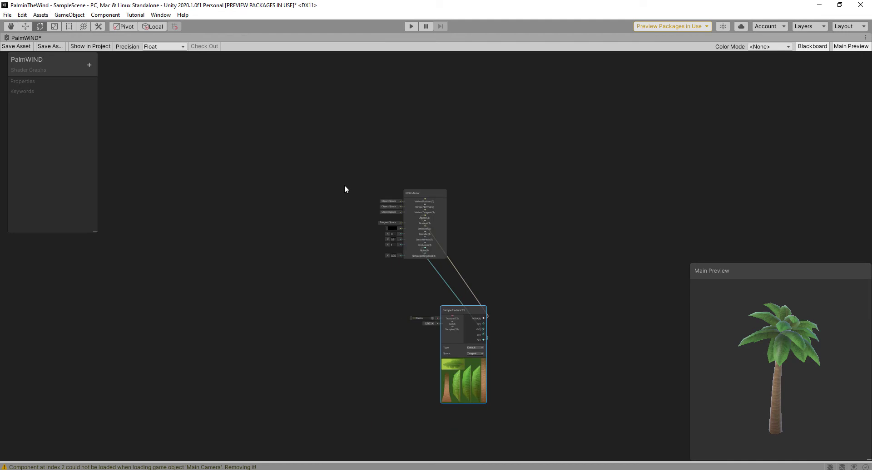
pyautogui.scroll(2, 358, 203)
pyautogui.scroll(1, 360, 203)
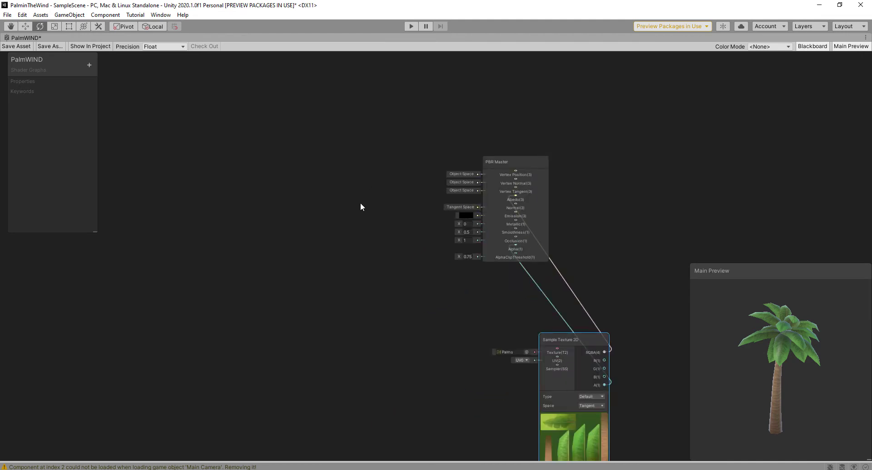
pyautogui.moveTo(296, 325)
pyautogui.mouseDown(button='middle')
pyautogui.moveTo(414, 305)
pyautogui.moveTo(364, 275)
pyautogui.mouseUp(button='middle')
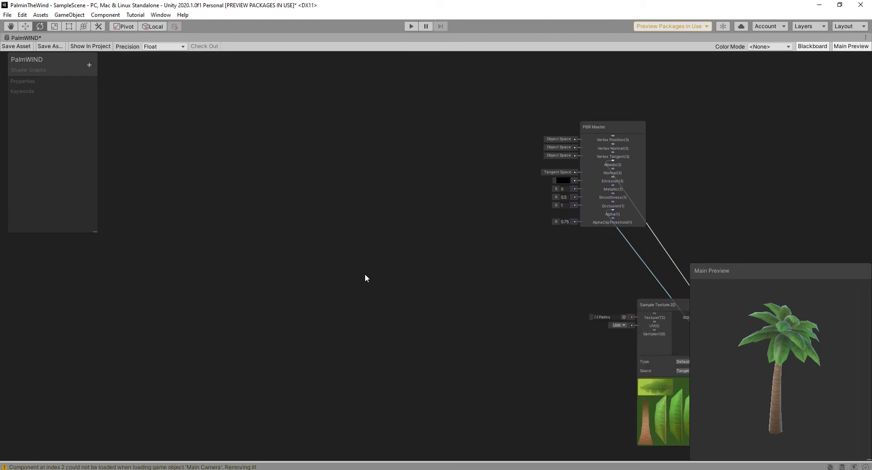
# Add a Time node and place it on the left of the graph
pyautogui.press('space')
pyautogui.write('Ti')
pyautogui.press('BackSpace')
pyautogui.press('BackSpace')
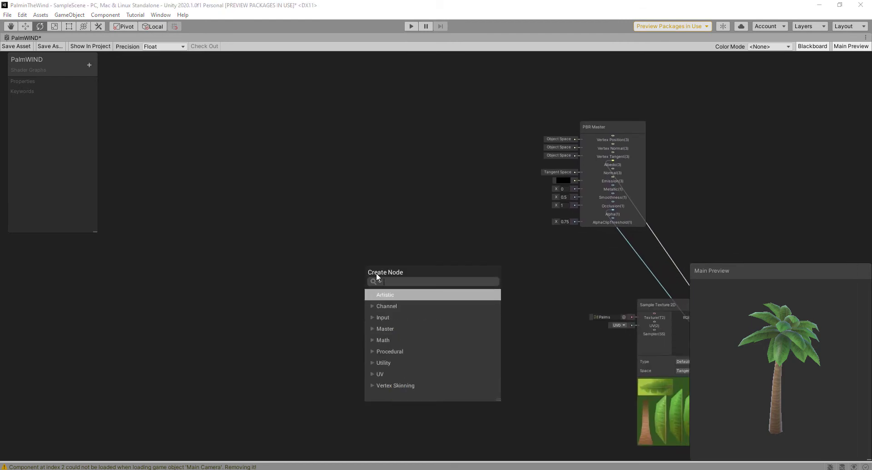
pyautogui.write('time')
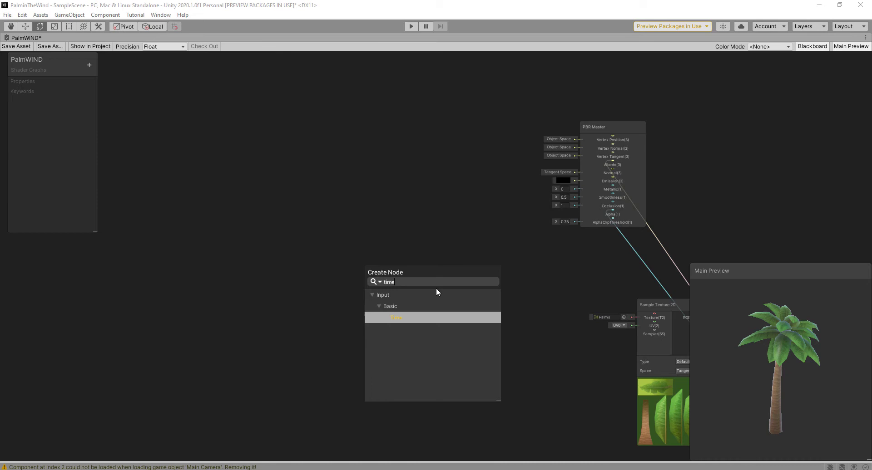
pyautogui.click(410, 318)
pyautogui.moveTo(381, 289); pyautogui.dragTo(219, 203)
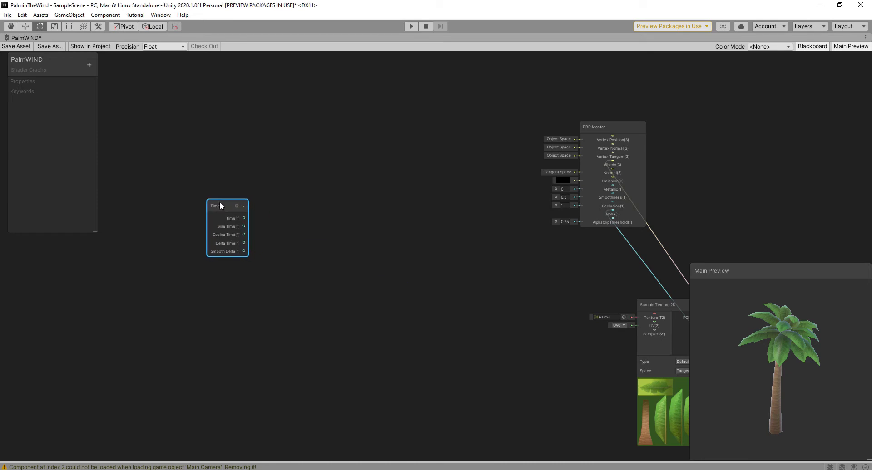
pyautogui.scroll(4, 257, 216)
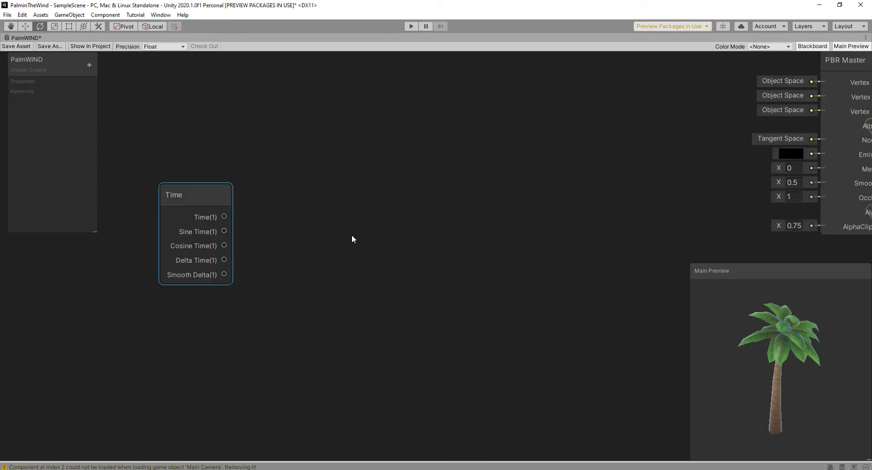
# Add a Multiply node beside Time and wire Sine Time into its B input
pyautogui.press('space')
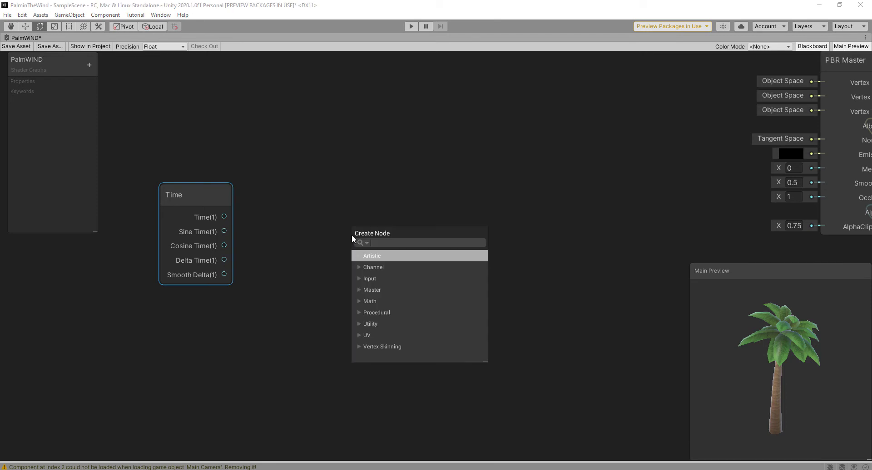
pyautogui.write('mult')
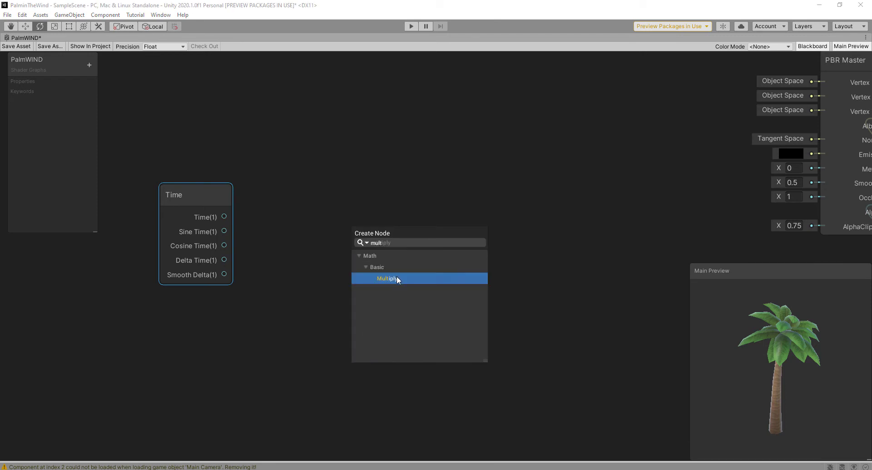
pyautogui.click(396, 276)
pyautogui.moveTo(396, 262); pyautogui.dragTo(373, 216)
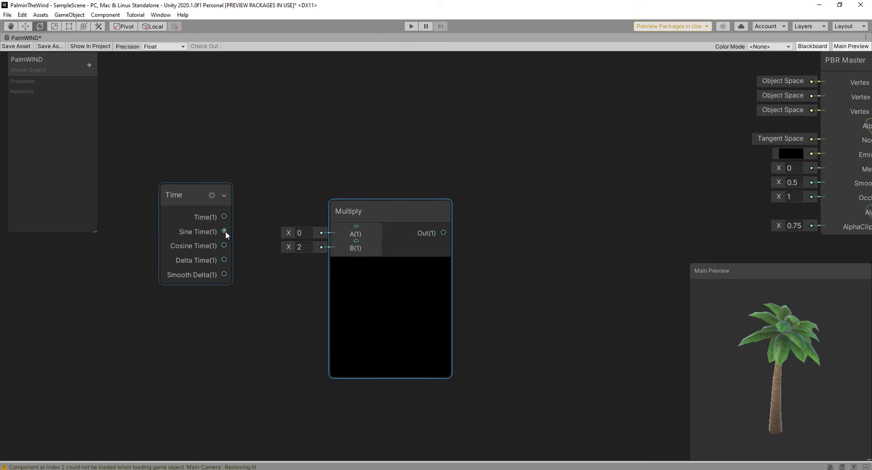
pyautogui.moveTo(224, 231); pyautogui.dragTo(357, 243)
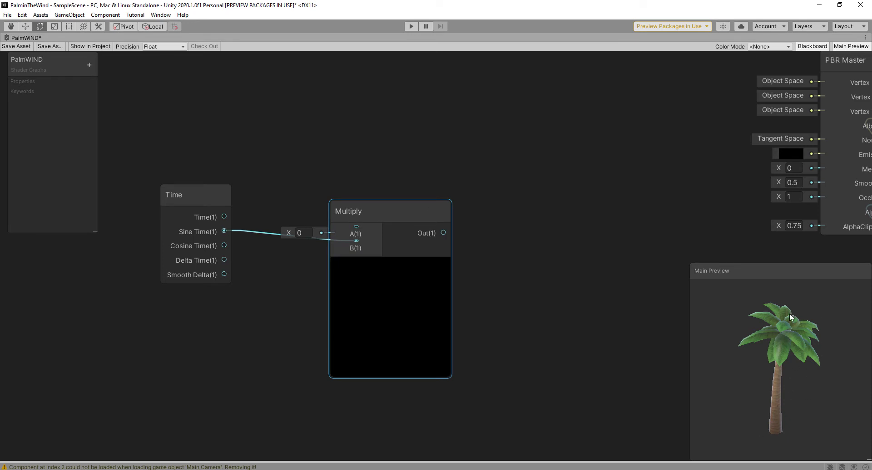
# Create a Vector1 property named BendControl as a slider with default 0.1
pyautogui.click(88, 63)
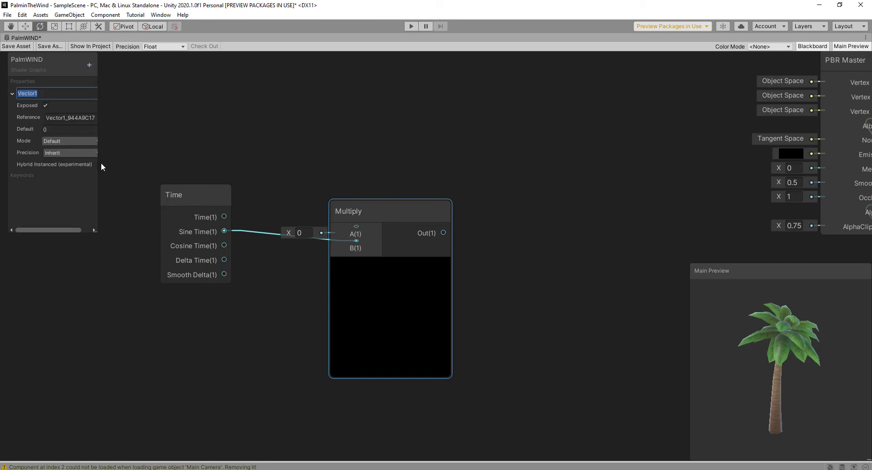
pyautogui.write('Bend')
pyautogui.write('Co')
pyautogui.write('nt')
pyautogui.write('rol')
pyautogui.click(56, 143)
pyautogui.click(65, 163)
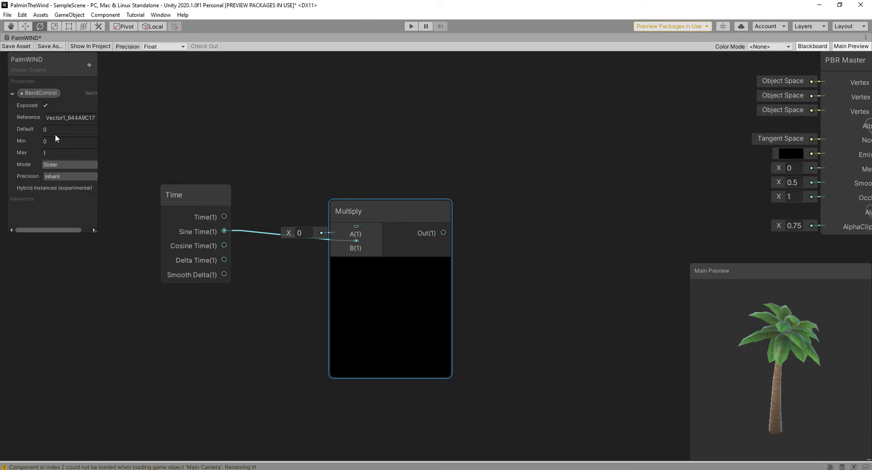
pyautogui.click(54, 129)
pyautogui.write('1')
# Drop BendControl into the graph, wire it to Multiply's A input, and collapse Multiply's preview
pyautogui.click(158, 115)
pyautogui.moveTo(28, 93)
pyautogui.mouseDown()
pyautogui.moveTo(288, 164)
pyautogui.moveTo(289, 192)
pyautogui.mouseUp()
pyautogui.moveTo(375, 209); pyautogui.dragTo(432, 194)
pyautogui.moveTo(317, 190)
pyautogui.mouseDown()
pyautogui.moveTo(304, 178)
pyautogui.moveTo(415, 211)
pyautogui.mouseUp()
pyautogui.scroll(1, 615, 201)
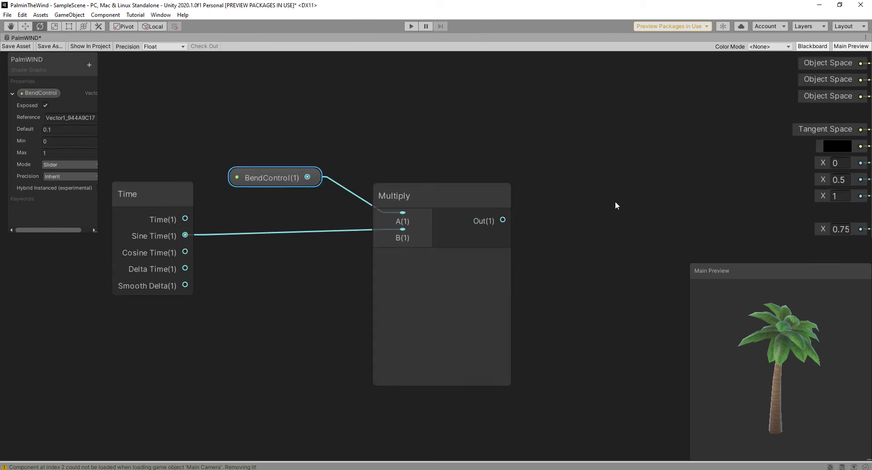
pyautogui.scroll(-1, 626, 192)
pyautogui.click(428, 266)
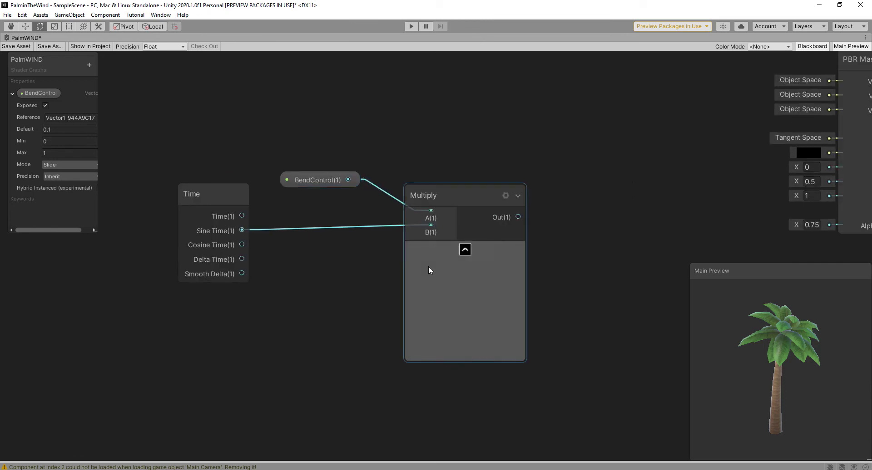
pyautogui.click(465, 251)
pyautogui.moveTo(584, 172); pyautogui.dragTo(547, 269, button='middle')
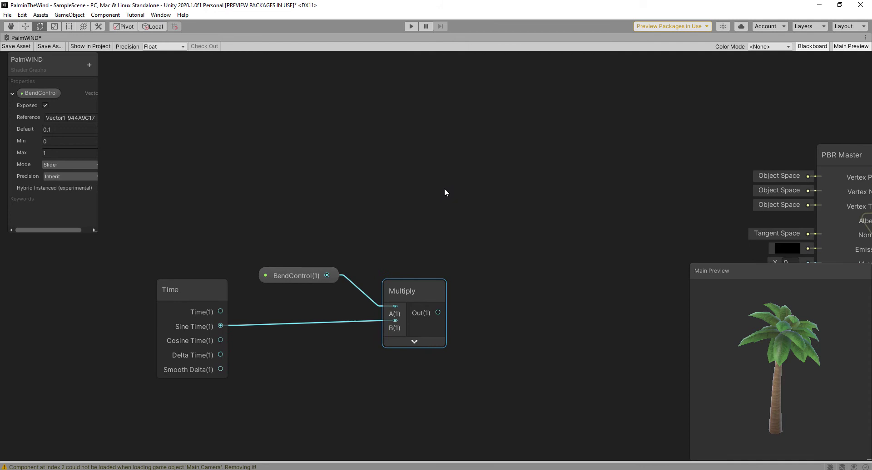
# Add a Position node above Multiply and set it to object space
pyautogui.press('space')
pyautogui.write('pos')
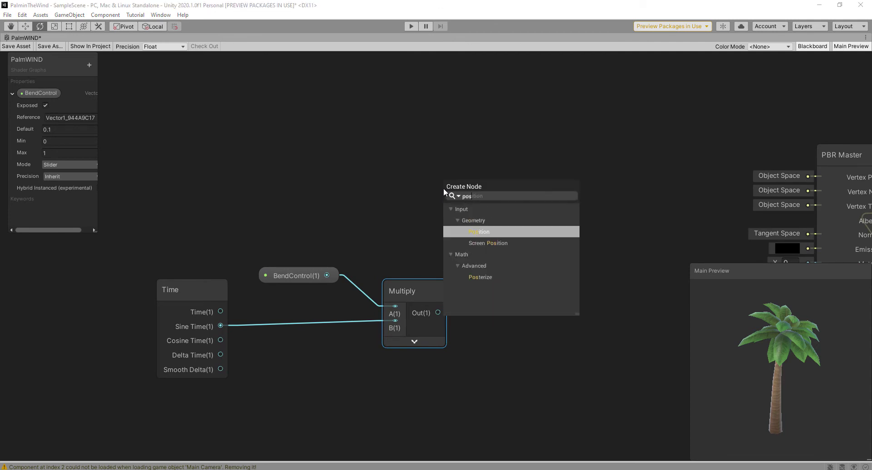
pyautogui.click(482, 232)
pyautogui.moveTo(486, 207); pyautogui.dragTo(377, 92)
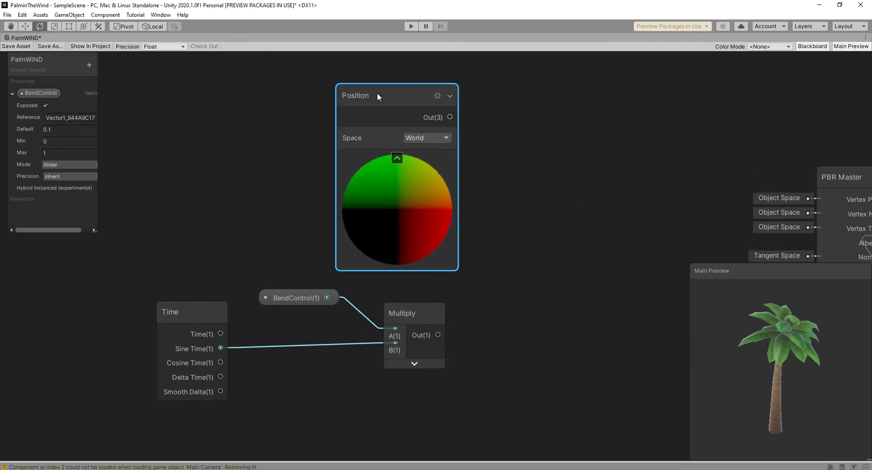
pyautogui.click(424, 142)
pyautogui.click(425, 148)
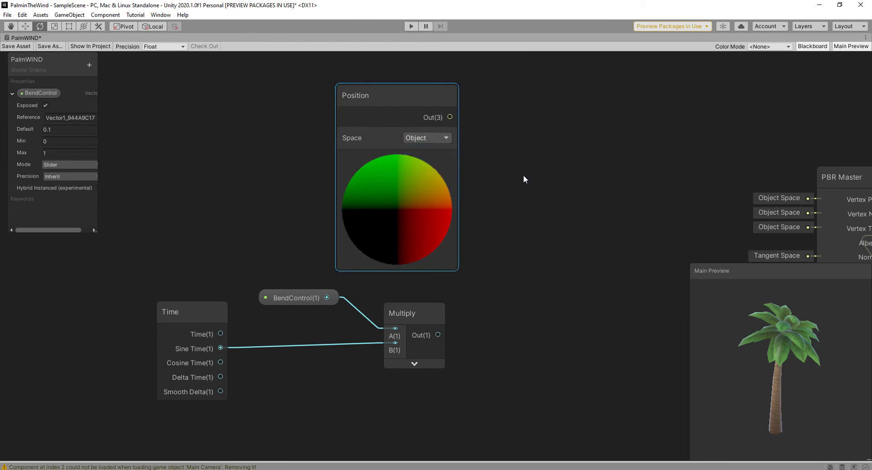
pyautogui.moveTo(523, 176); pyautogui.dragTo(508, 174, button='middle')
# Add a Split node beside the Position node
pyautogui.press('space')
pyautogui.write('sp')
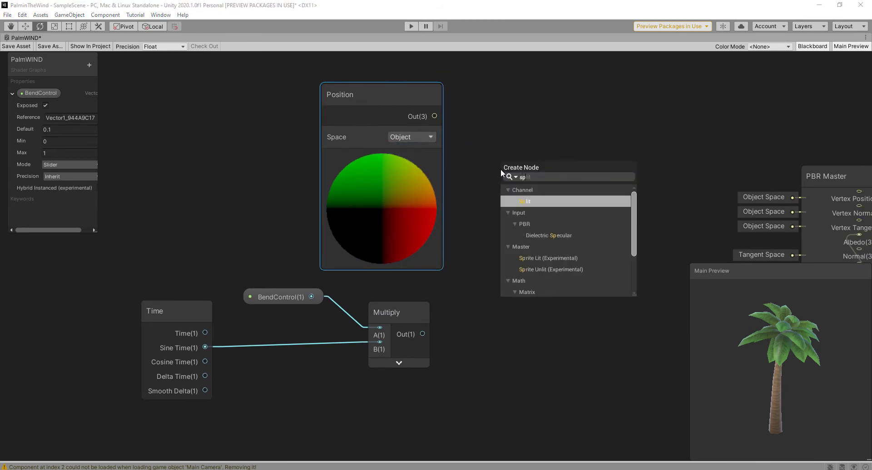
pyautogui.write('lit')
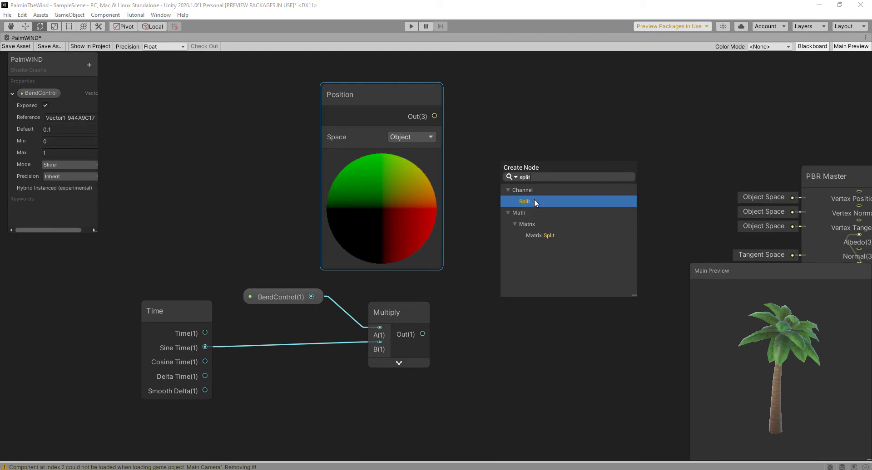
pyautogui.click(535, 200)
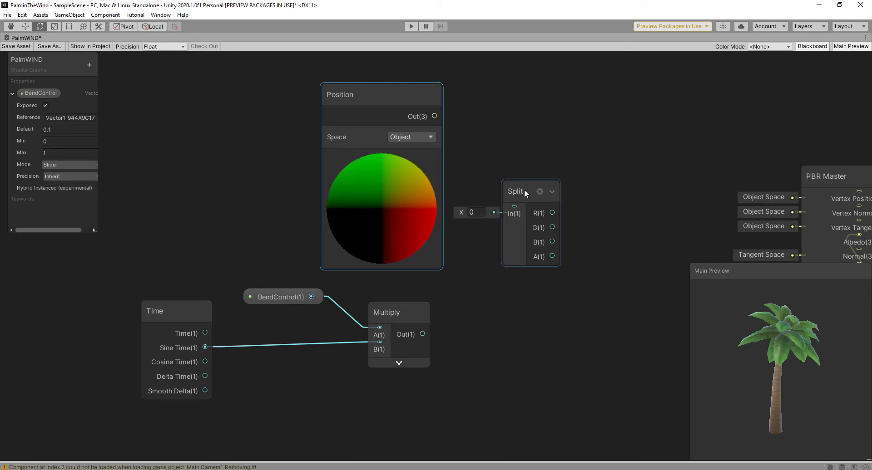
pyautogui.moveTo(524, 189); pyautogui.dragTo(520, 143)
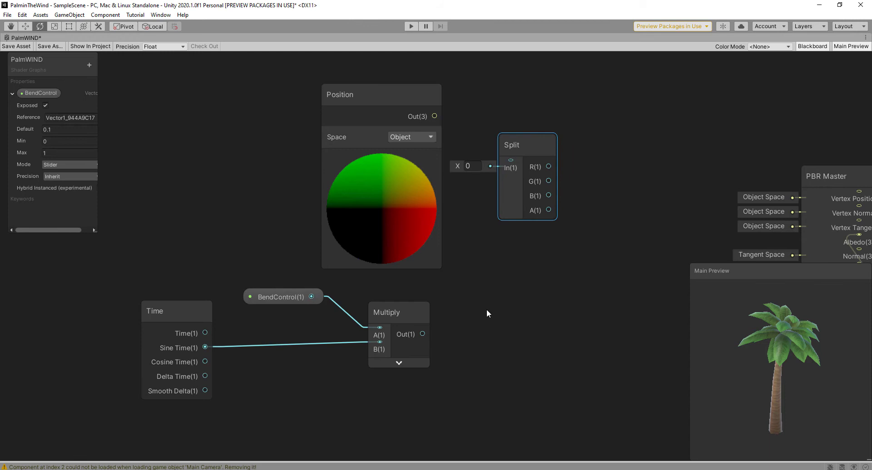
pyautogui.moveTo(494, 339); pyautogui.dragTo(472, 334, button='middle')
# Add a Divide node dividing the Multiply result by 100, and wire Position into Split
pyautogui.press('space')
pyautogui.write('d')
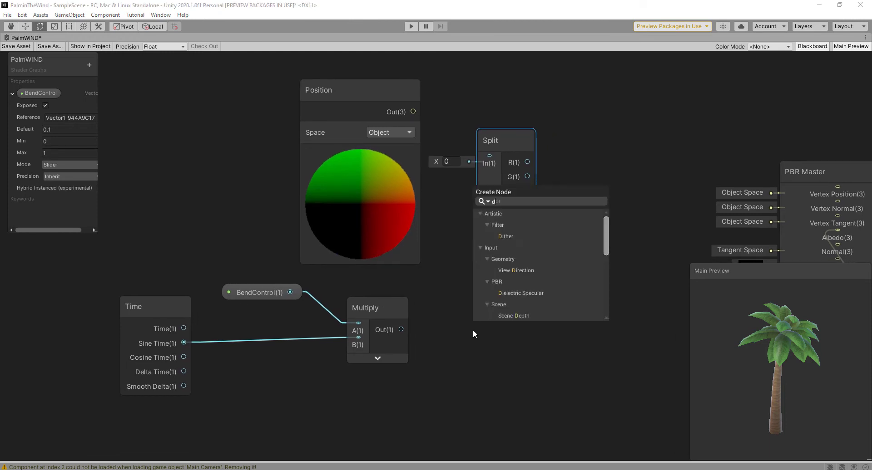
pyautogui.write('iv')
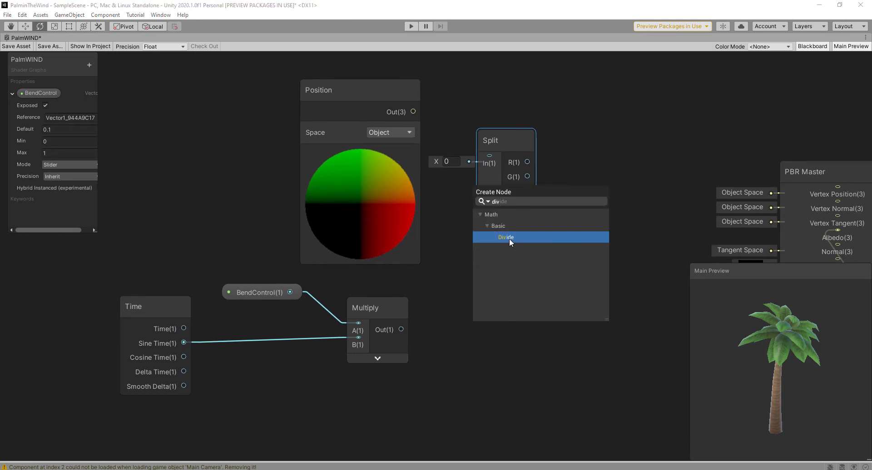
pyautogui.click(508, 238)
pyautogui.click(449, 386)
pyautogui.write('100')
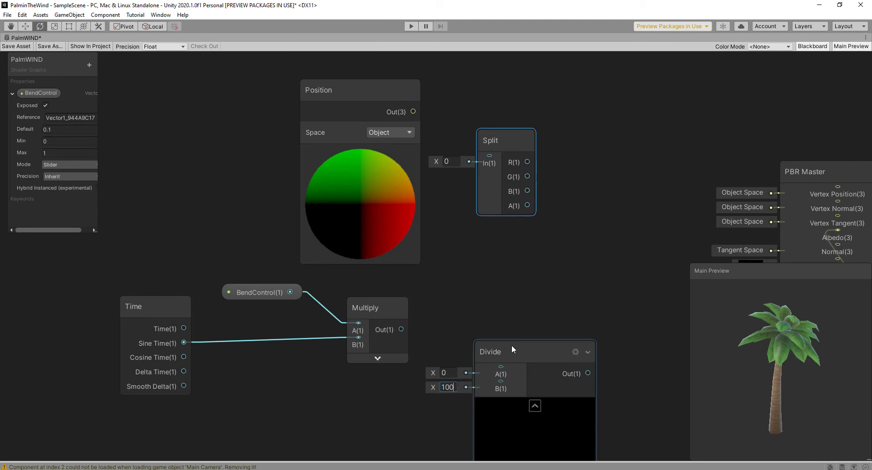
pyautogui.moveTo(511, 345)
pyautogui.mouseDown()
pyautogui.moveTo(492, 307)
pyautogui.moveTo(509, 334)
pyautogui.mouseUp()
pyautogui.moveTo(402, 329); pyautogui.dragTo(484, 350)
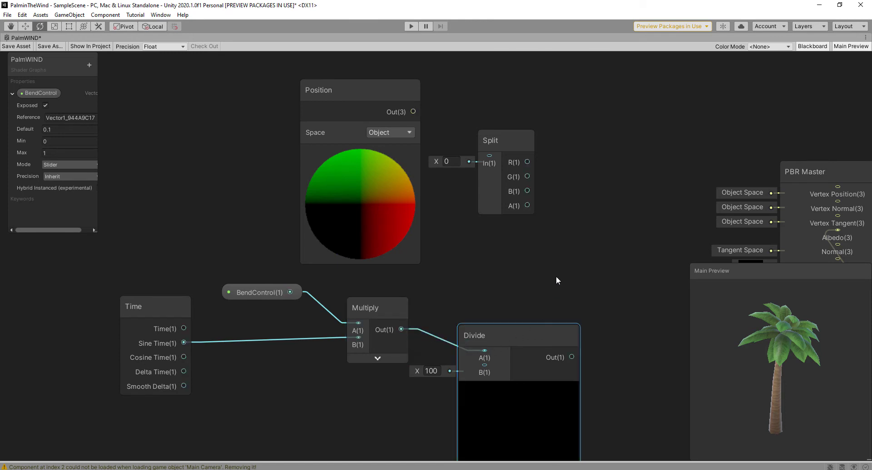
pyautogui.moveTo(413, 111); pyautogui.dragTo(491, 156)
pyautogui.moveTo(601, 187); pyautogui.dragTo(507, 165, button='middle')
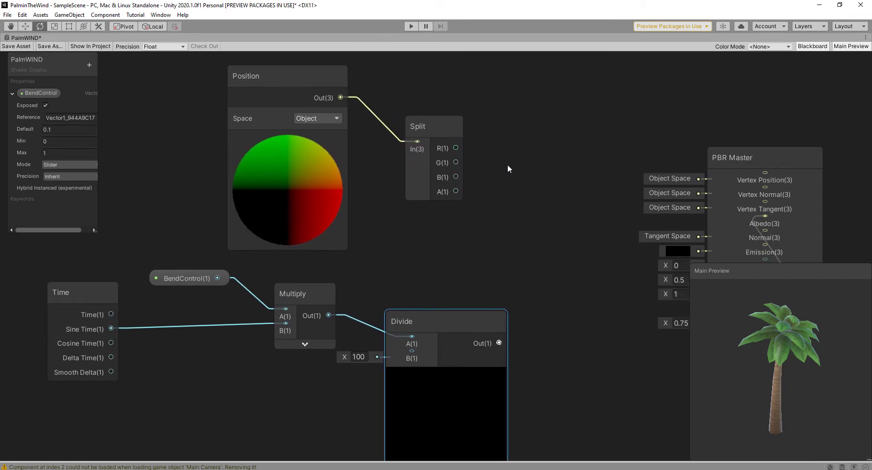
# Move the PBR Master and Sample Texture 2D nodes right, recentring on the wind nodes
pyautogui.scroll(-5, 701, 155)
pyautogui.moveTo(566, 171); pyautogui.dragTo(353, 164, button='middle')
pyautogui.moveTo(351, 154); pyautogui.dragTo(491, 375)
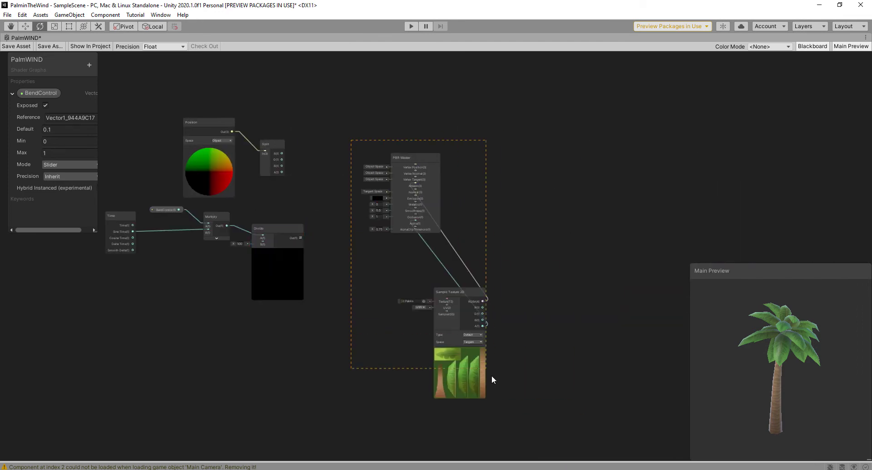
pyautogui.moveTo(428, 300); pyautogui.dragTo(635, 293)
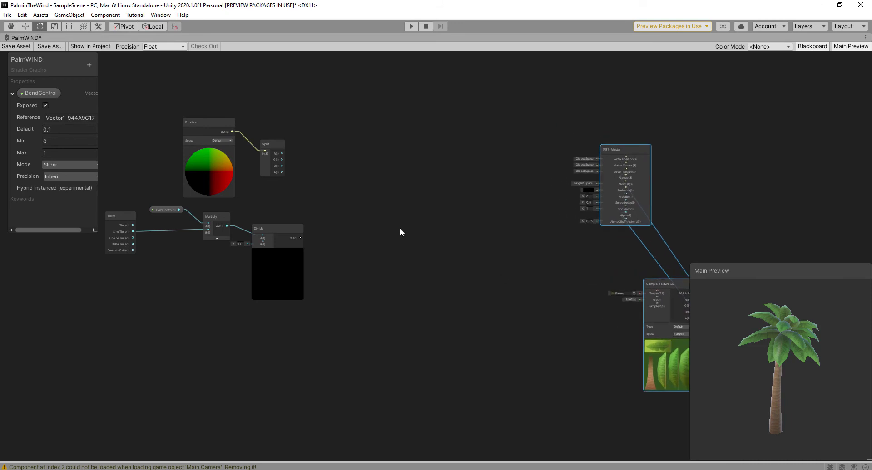
pyautogui.scroll(4, 400, 228)
pyautogui.moveTo(358, 205); pyautogui.dragTo(444, 260, button='middle')
pyautogui.moveTo(402, 231); pyautogui.dragTo(463, 249, button='middle')
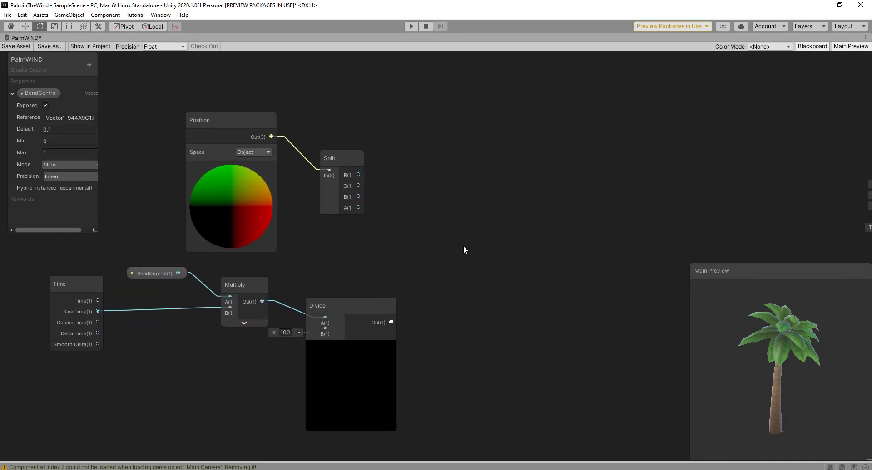
# Add a Multiply node taking Split's G output on A and the Divide output on B
pyautogui.press('space')
pyautogui.write('m')
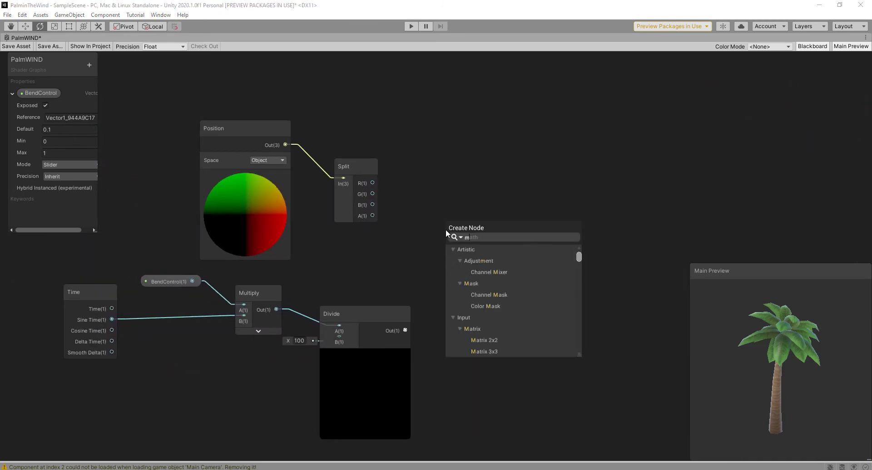
pyautogui.write('ult')
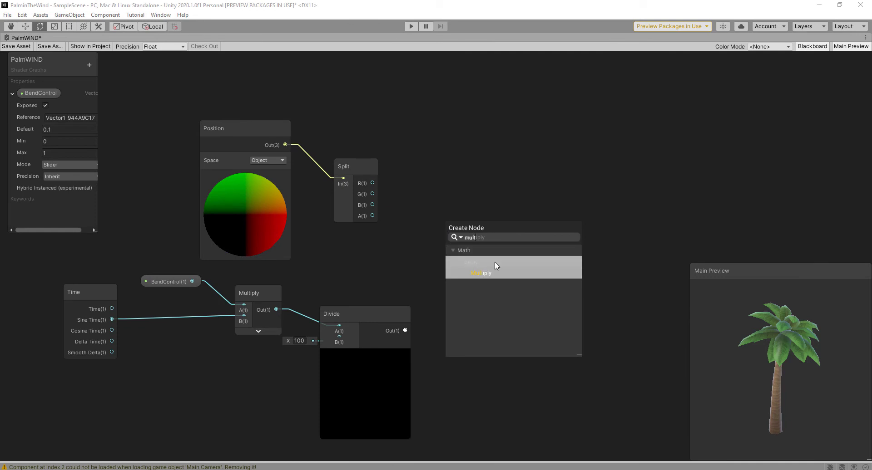
pyautogui.click(493, 274)
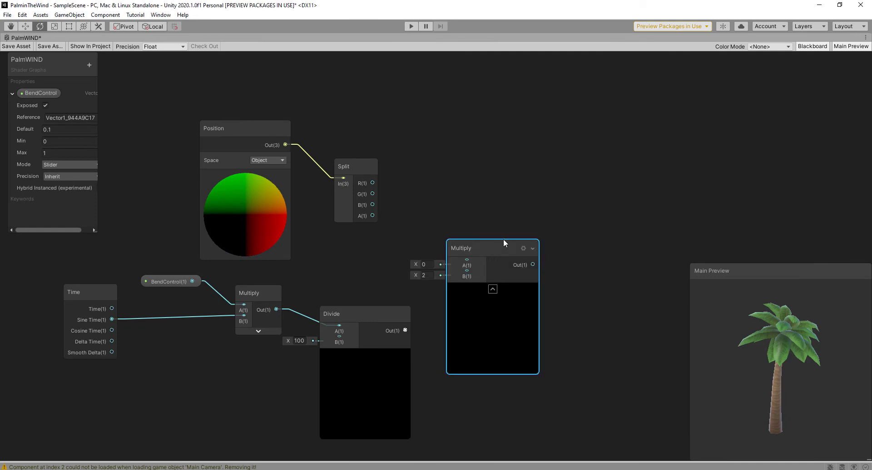
pyautogui.moveTo(503, 239); pyautogui.dragTo(524, 192)
pyautogui.moveTo(372, 194)
pyautogui.mouseDown()
pyautogui.moveTo(493, 219)
pyautogui.moveTo(489, 214)
pyautogui.mouseUp()
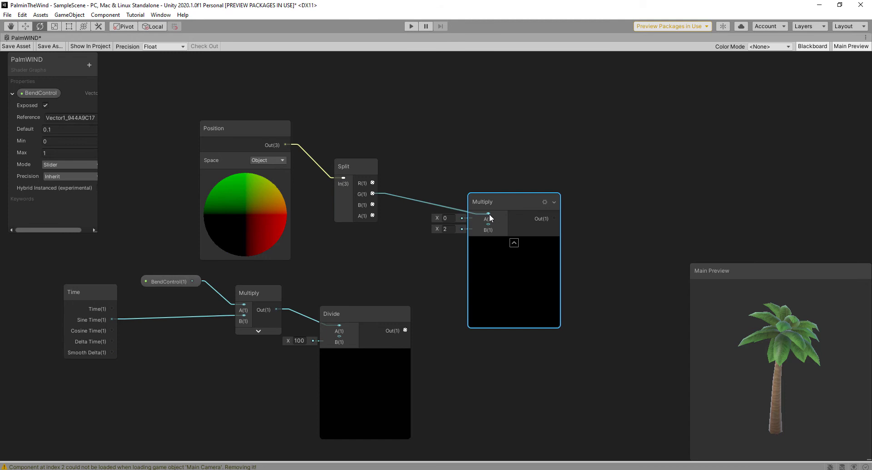
pyautogui.moveTo(405, 331); pyautogui.dragTo(489, 225)
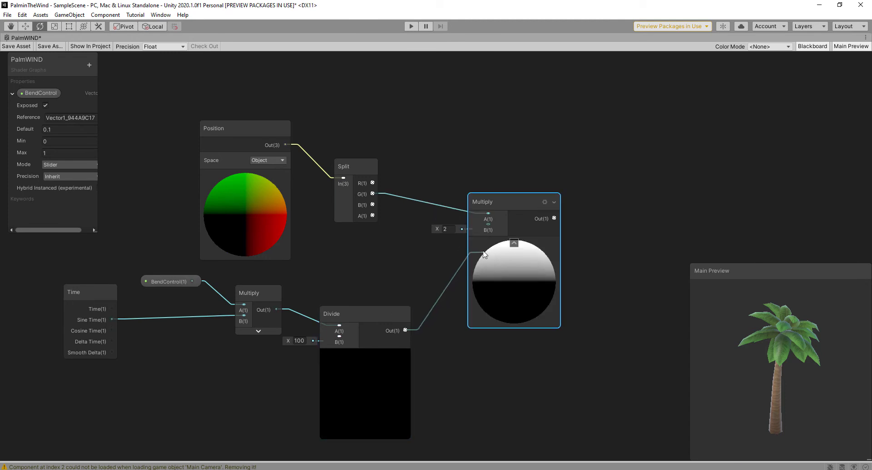
pyautogui.moveTo(601, 200)
pyautogui.mouseDown(button='middle')
pyautogui.moveTo(483, 228)
pyautogui.moveTo(420, 219)
pyautogui.mouseUp(button='middle')
pyautogui.scroll(-2, 483, 228)
# Add an Add node with the second Multiply's output wired into its A input
pyautogui.press('space')
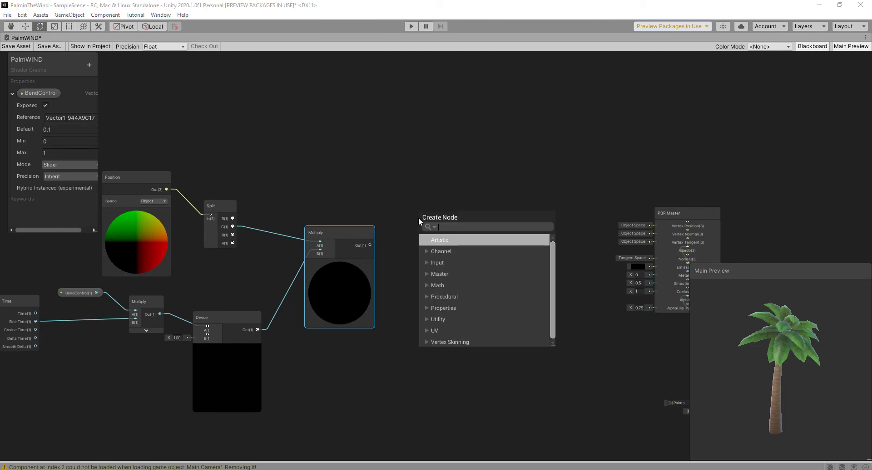
pyautogui.write('add')
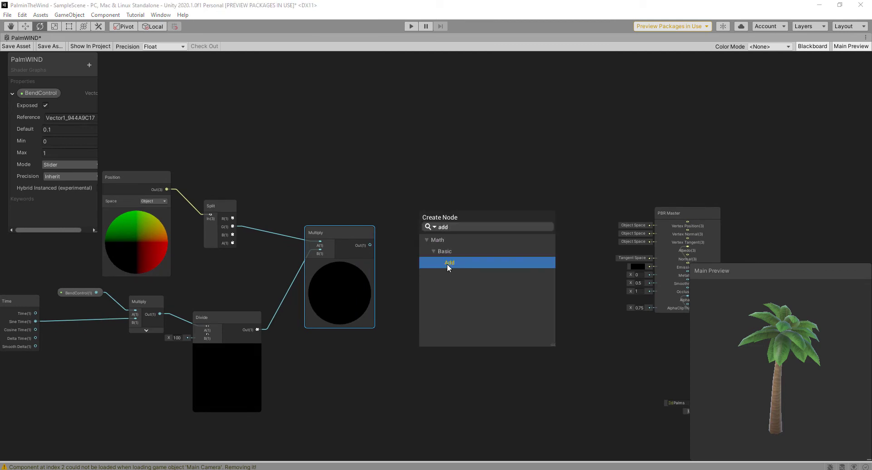
pyautogui.doubleClick(447, 263)
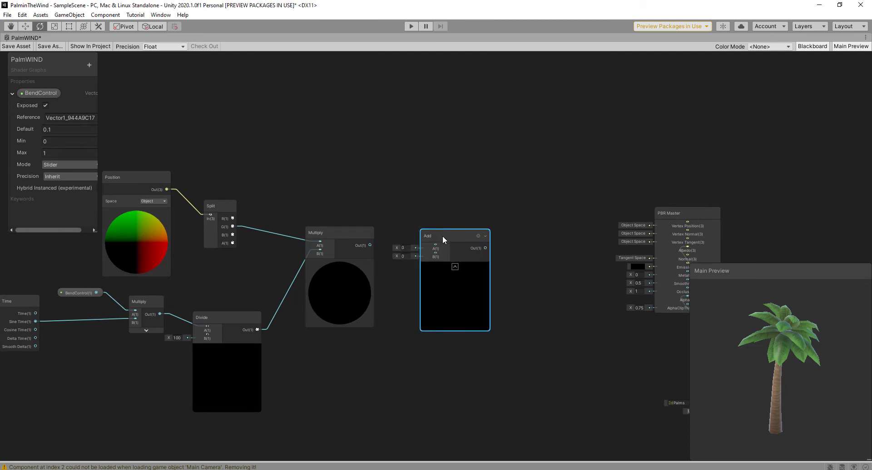
pyautogui.moveTo(442, 235); pyautogui.dragTo(447, 241)
pyautogui.moveTo(370, 245); pyautogui.dragTo(439, 250)
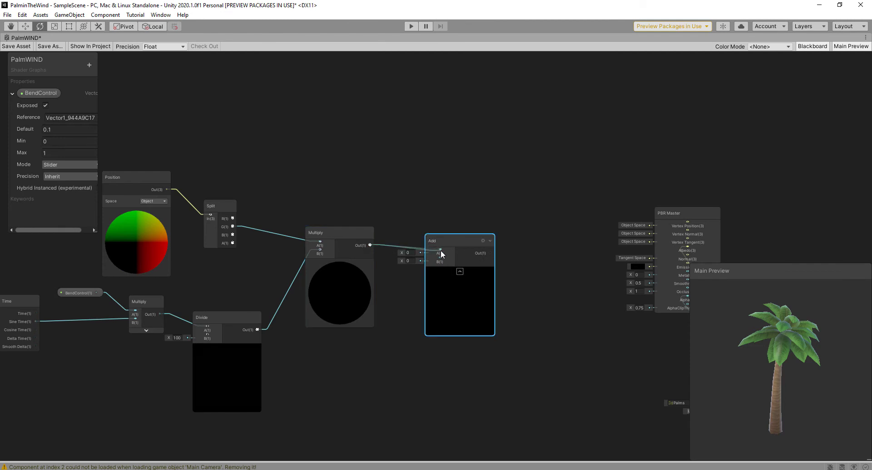
# Move the output nodes further right and shrink the Main Preview out of the way
pyautogui.moveTo(541, 175); pyautogui.dragTo(462, 177, button='middle')
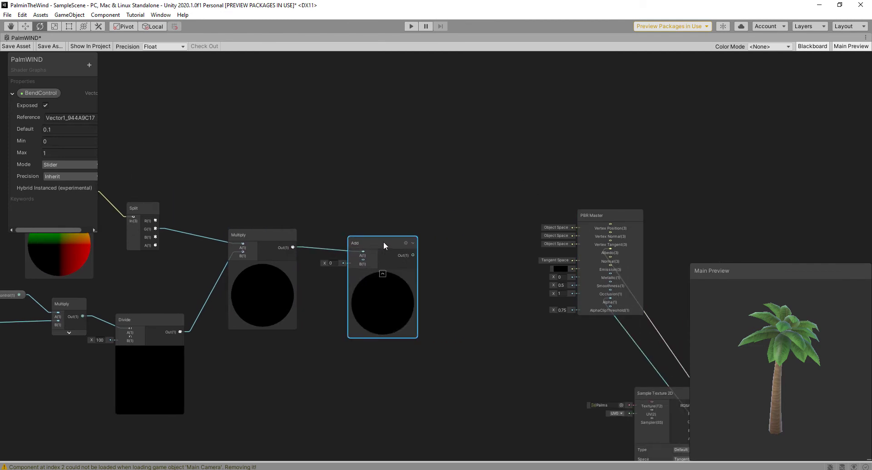
pyautogui.click(534, 207)
pyautogui.scroll(-4, 534, 207)
pyautogui.moveTo(631, 394)
pyautogui.mouseDown()
pyautogui.moveTo(546, 245)
pyautogui.moveTo(789, 300)
pyautogui.mouseUp()
pyautogui.moveTo(488, 244); pyautogui.dragTo(422, 211, button='middle')
pyautogui.scroll(1, 423, 212)
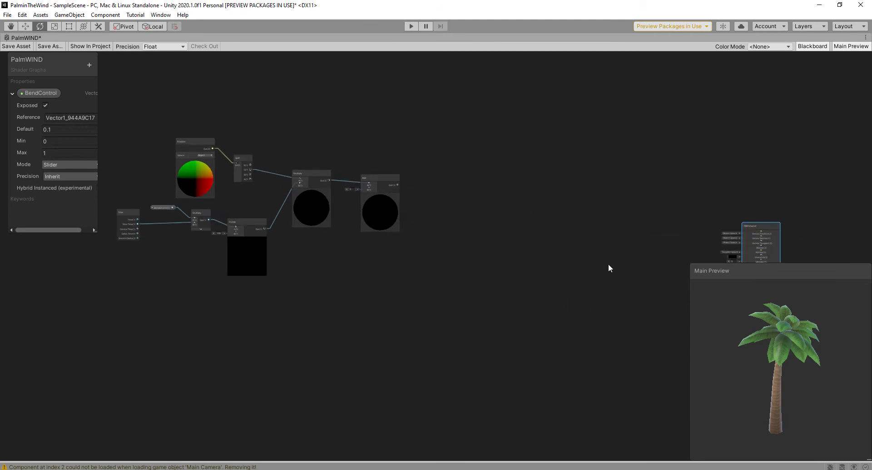
pyautogui.moveTo(778, 284); pyautogui.dragTo(638, 201)
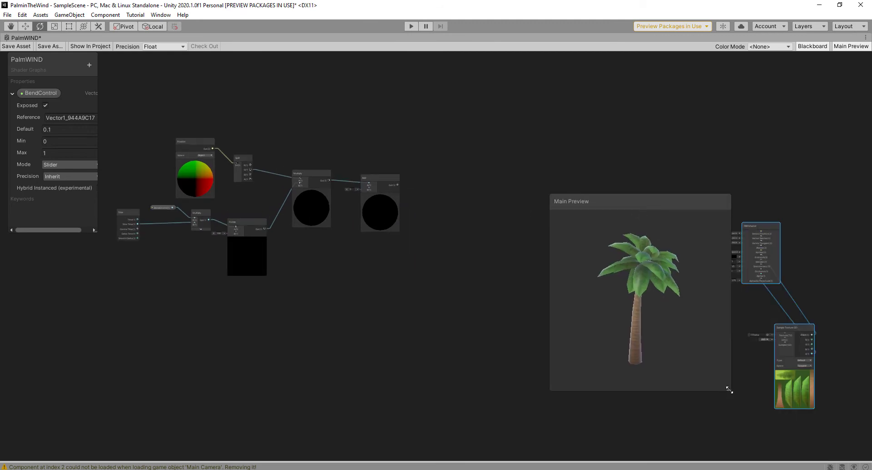
pyautogui.moveTo(729, 392); pyautogui.dragTo(644, 313)
pyautogui.moveTo(584, 205)
pyautogui.mouseDown()
pyautogui.moveTo(769, 364)
pyautogui.moveTo(805, 356)
pyautogui.mouseUp()
pyautogui.moveTo(442, 231); pyautogui.dragTo(474, 247, button='middle')
pyautogui.scroll(4, 478, 215)
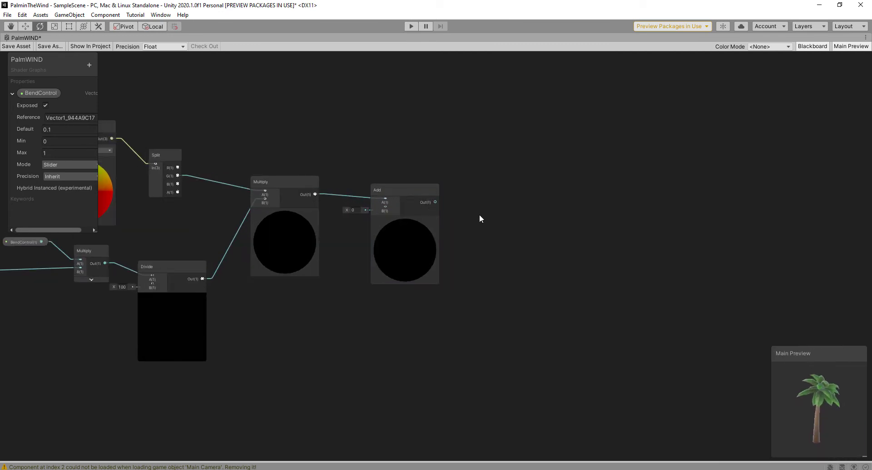
pyautogui.scroll(2, 486, 214)
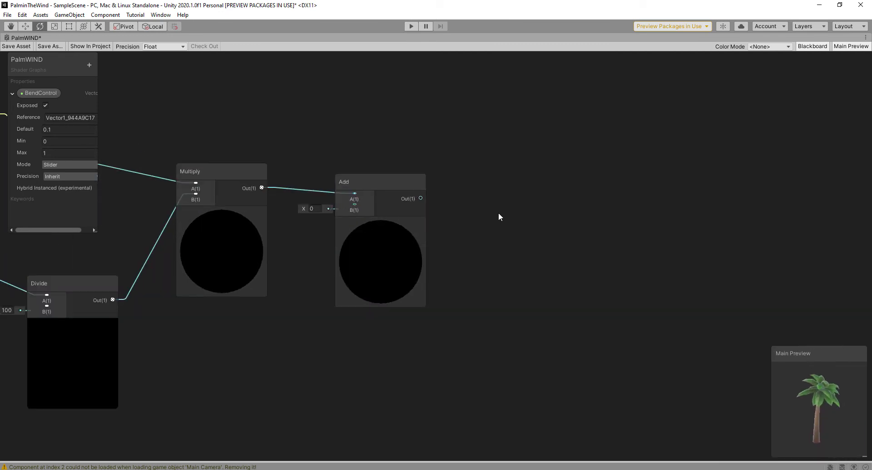
# Add a Multiply node that squares the Add output by feeding it into both inputs
pyautogui.press('space')
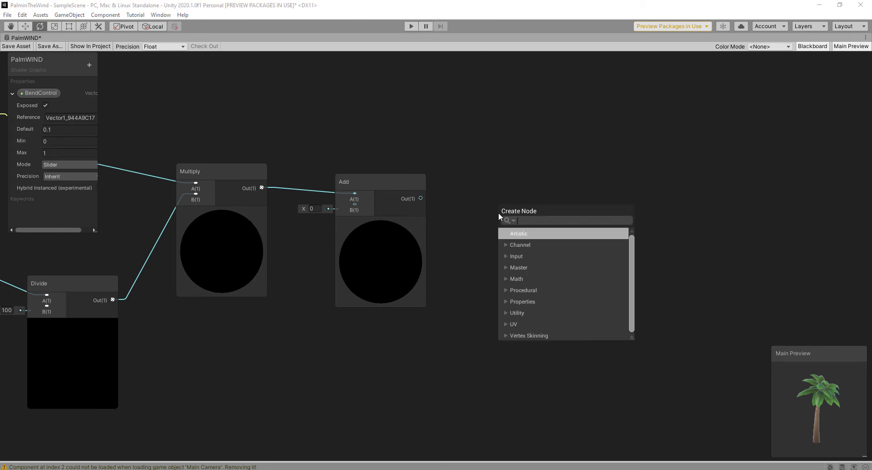
pyautogui.write('mult')
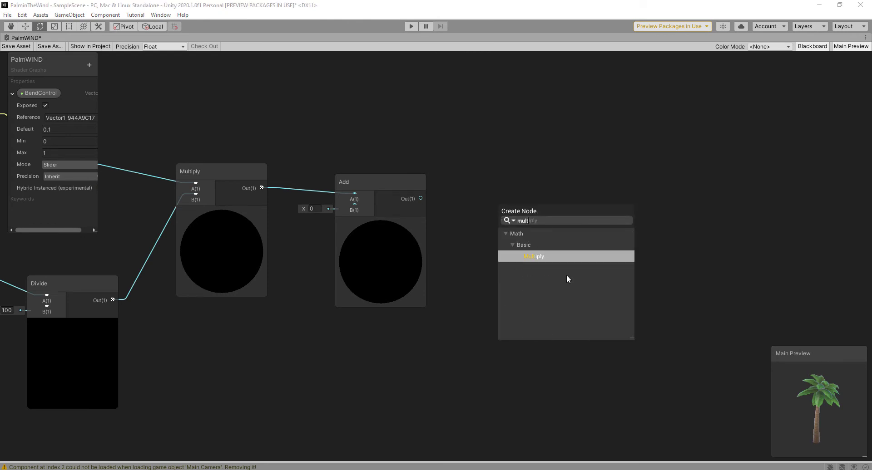
pyautogui.click(548, 257)
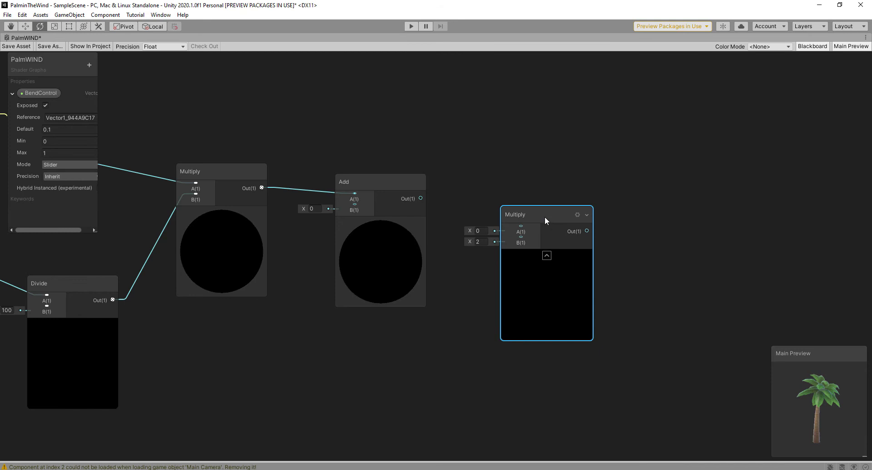
pyautogui.moveTo(545, 221); pyautogui.dragTo(544, 214)
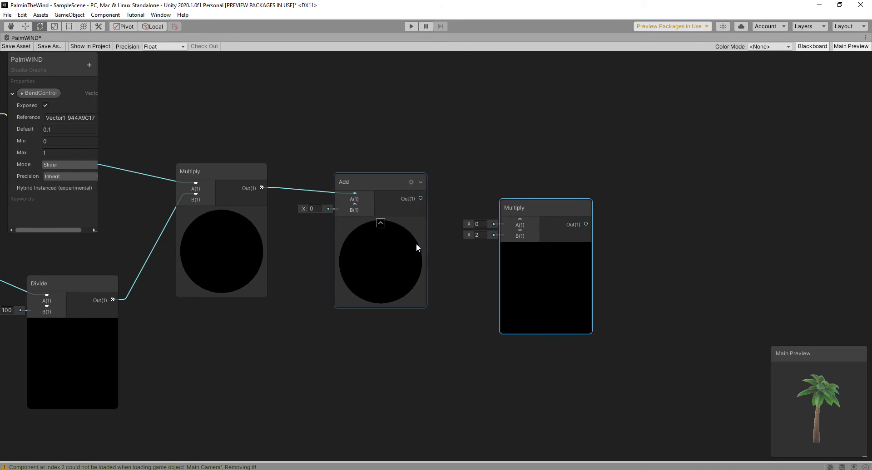
pyautogui.moveTo(525, 209); pyautogui.dragTo(526, 175)
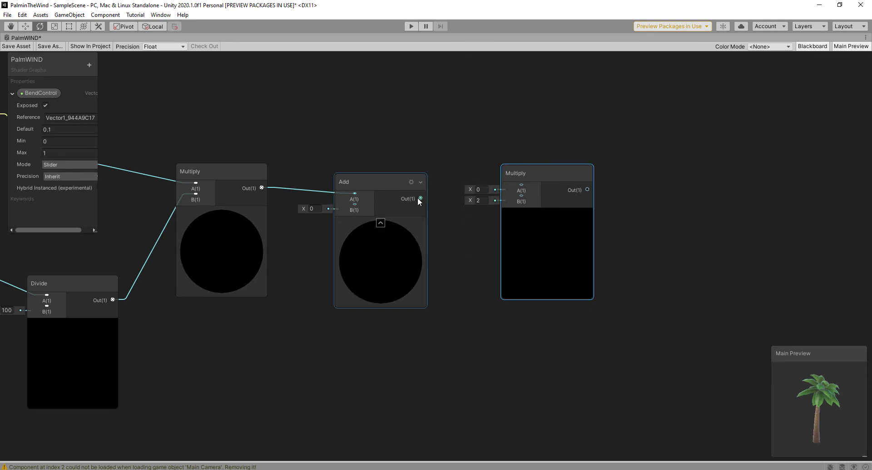
pyautogui.moveTo(421, 198); pyautogui.dragTo(521, 186)
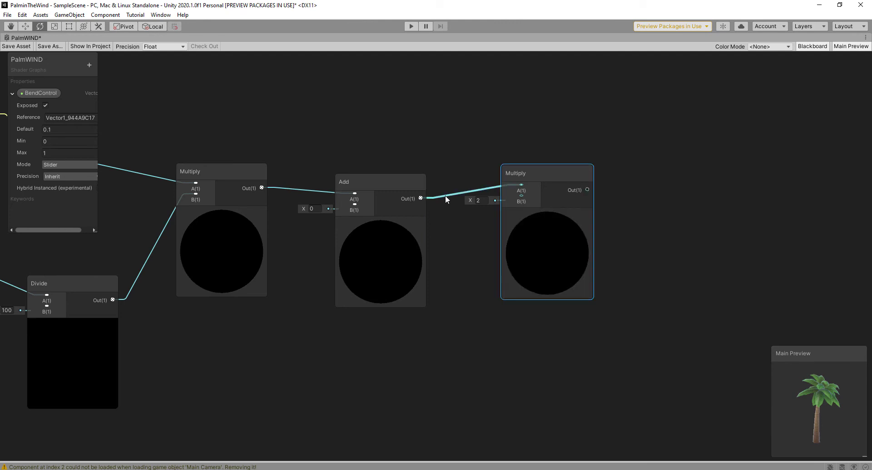
pyautogui.moveTo(421, 198)
pyautogui.mouseDown()
pyautogui.moveTo(531, 205)
pyautogui.moveTo(522, 197)
pyautogui.mouseUp()
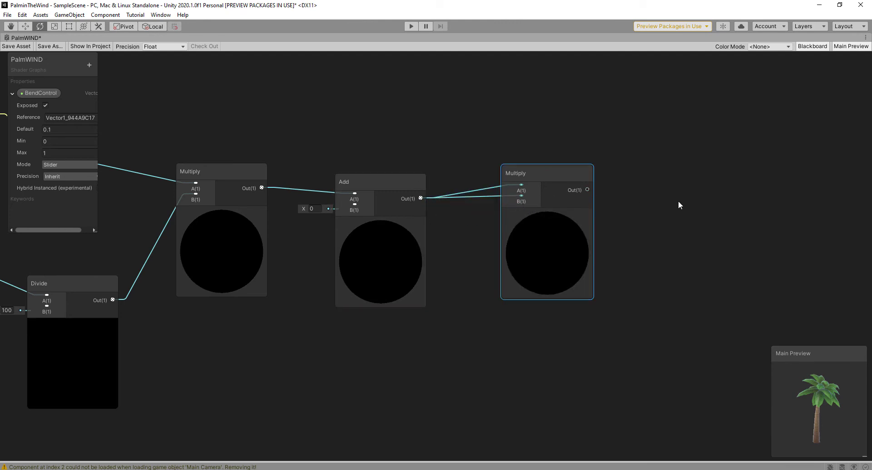
pyautogui.moveTo(678, 201)
pyautogui.mouseDown(button='middle')
pyautogui.moveTo(606, 242)
pyautogui.moveTo(599, 236)
pyautogui.mouseUp(button='middle')
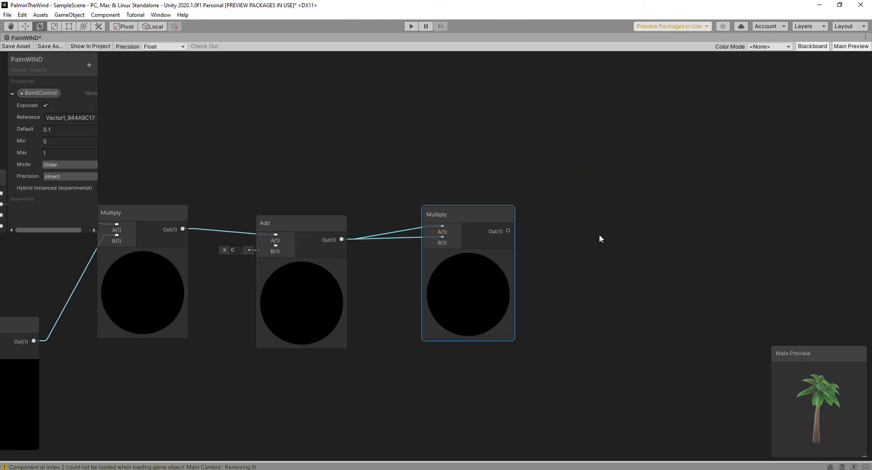
# Add a top Multiply node fed on both inputs by the middle Multiply's output
pyautogui.press('space')
pyautogui.write('mul')
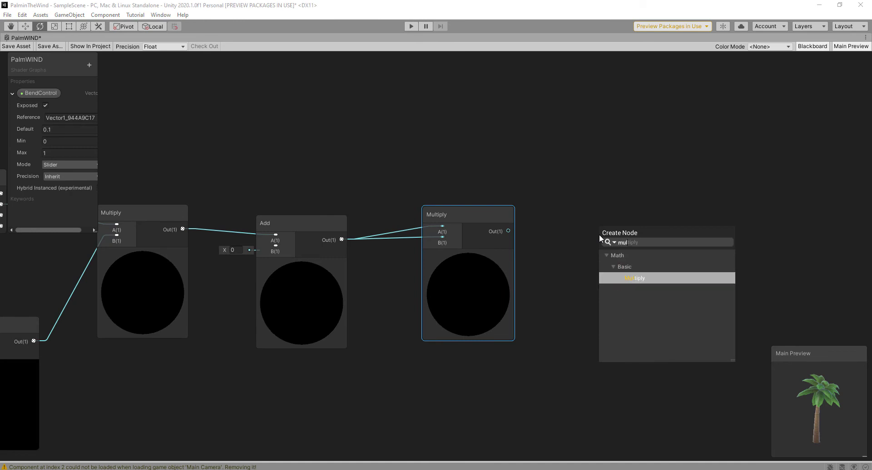
pyautogui.click(628, 282)
pyautogui.doubleClick(639, 281)
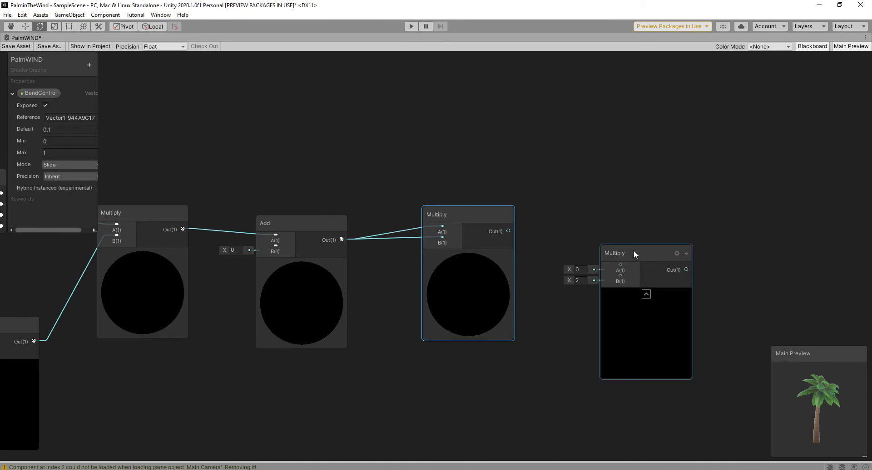
pyautogui.moveTo(632, 253); pyautogui.dragTo(598, 108)
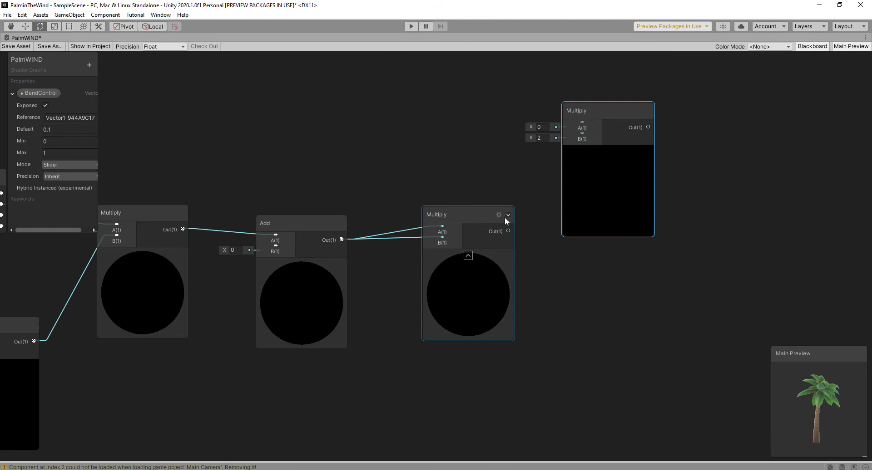
pyautogui.moveTo(527, 186); pyautogui.dragTo(582, 123)
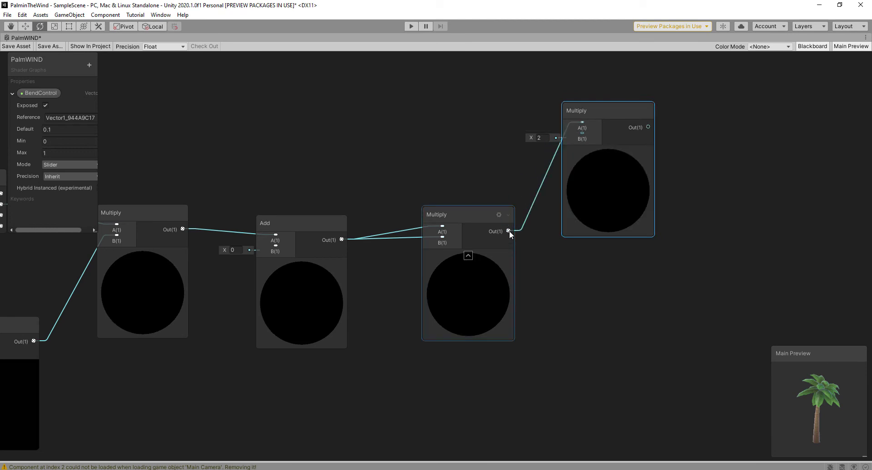
pyautogui.moveTo(508, 231); pyautogui.dragTo(581, 133)
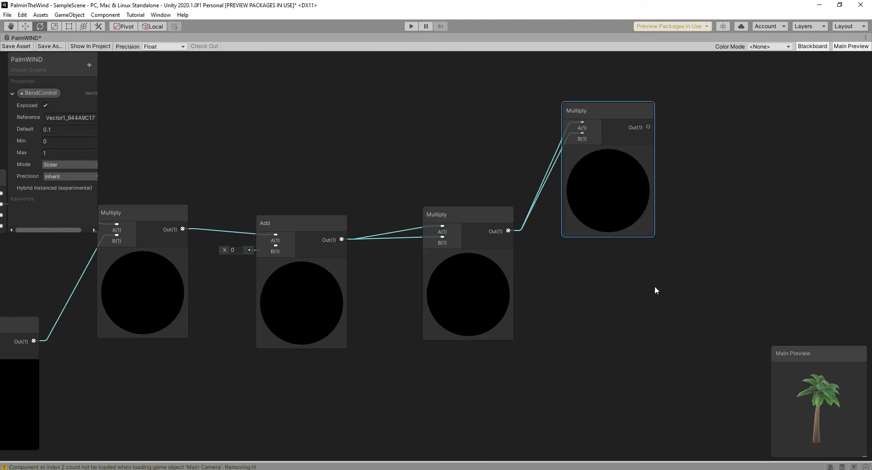
pyautogui.moveTo(655, 286); pyautogui.dragTo(540, 275, button='middle')
pyautogui.press('space')
# Add a Subtract node taking the top Multiply as A and the middle Multiply as B
pyautogui.write('sunt')
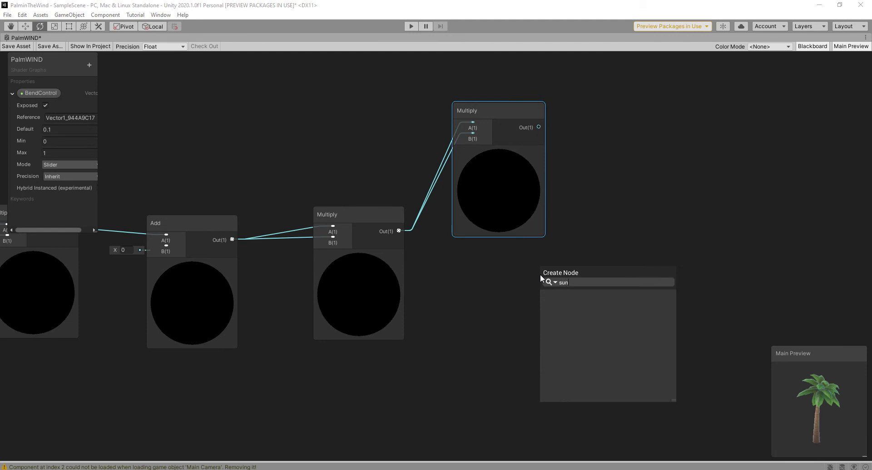
pyautogui.press('BackSpace')
pyautogui.press('BackSpace')
pyautogui.write('t')
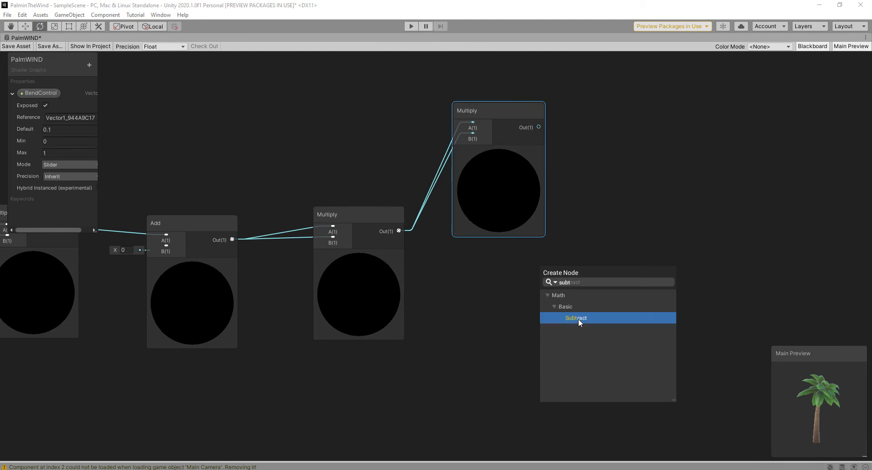
pyautogui.click(578, 319)
pyautogui.moveTo(586, 290); pyautogui.dragTo(628, 215)
pyautogui.moveTo(496, 116); pyautogui.dragTo(511, 94)
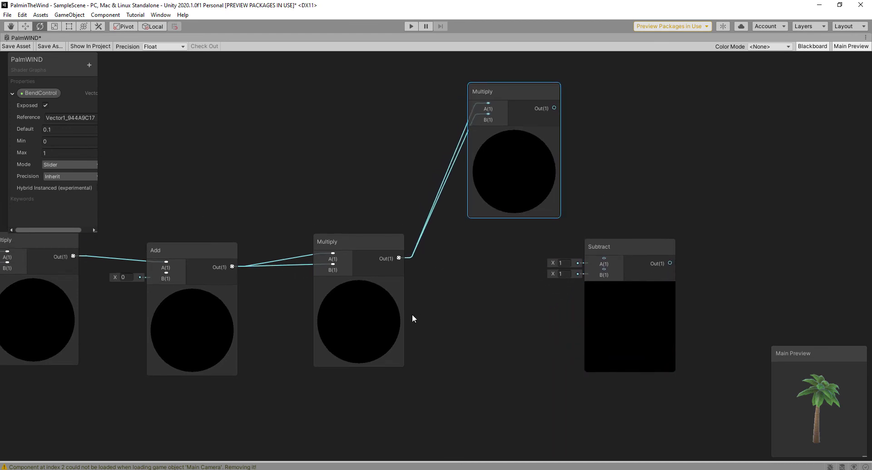
pyautogui.moveTo(399, 259)
pyautogui.mouseDown()
pyautogui.moveTo(468, 281)
pyautogui.moveTo(598, 271)
pyautogui.moveTo(682, 224)
pyautogui.mouseUp()
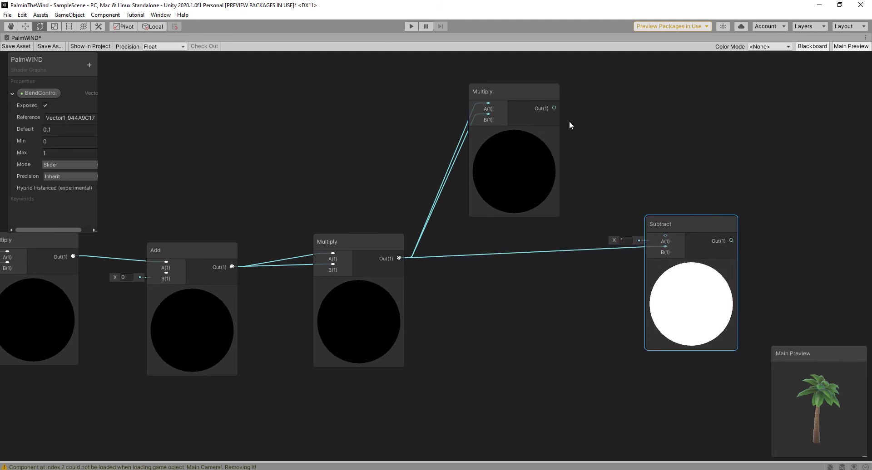
pyautogui.moveTo(553, 108)
pyautogui.mouseDown()
pyautogui.moveTo(652, 225)
pyautogui.moveTo(651, 242)
pyautogui.mouseUp()
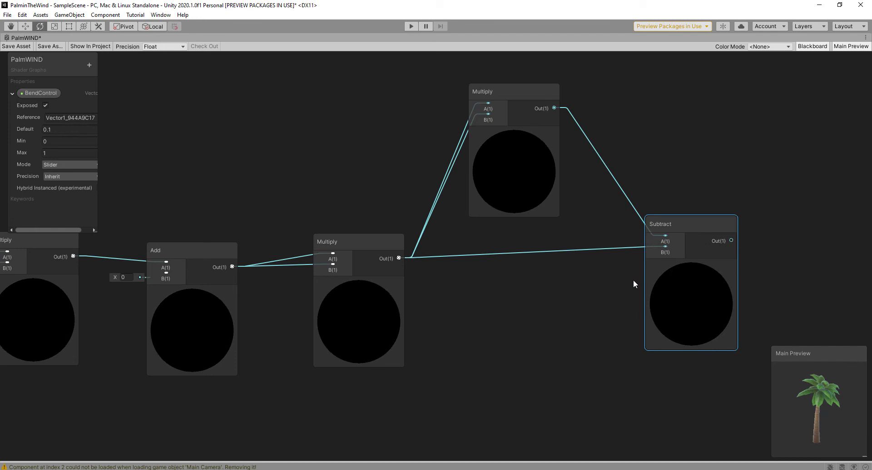
# Add a new Multiply node right of Subtract, fed by the Subtract result in A
pyautogui.moveTo(633, 279); pyautogui.dragTo(420, 256, button='middle')
pyautogui.scroll(-2, 436, 255)
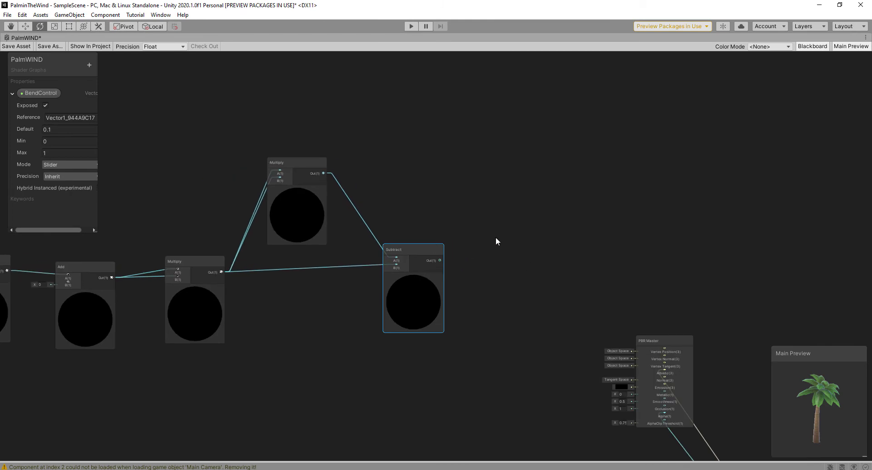
pyautogui.press('space')
pyautogui.write('mul')
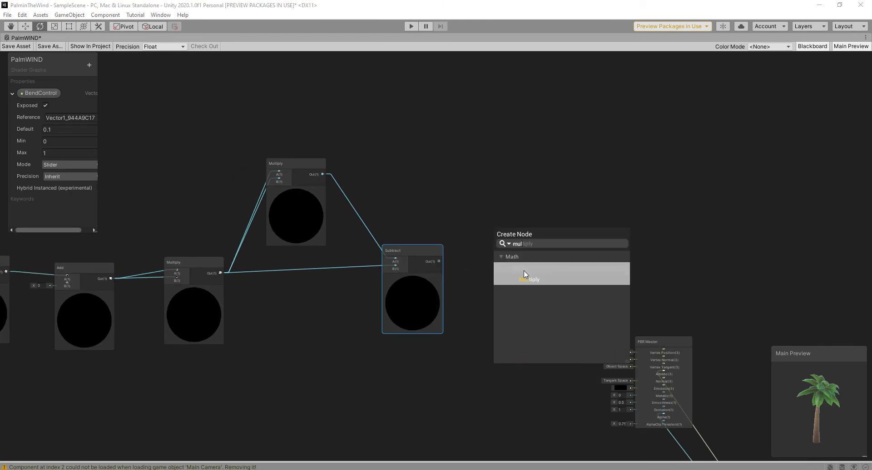
pyautogui.doubleClick(530, 279)
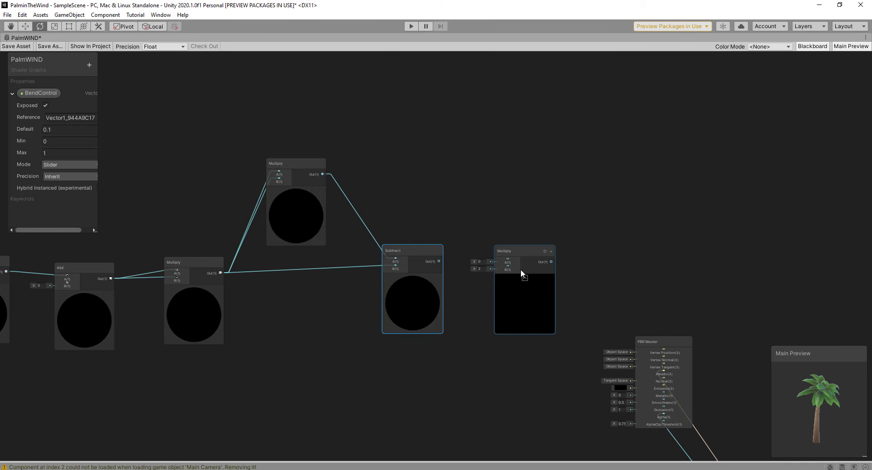
pyautogui.moveTo(521, 254)
pyautogui.mouseDown()
pyautogui.moveTo(543, 218)
pyautogui.moveTo(554, 216)
pyautogui.mouseUp()
pyautogui.click(435, 259)
pyautogui.moveTo(439, 261); pyautogui.dragTo(540, 225)
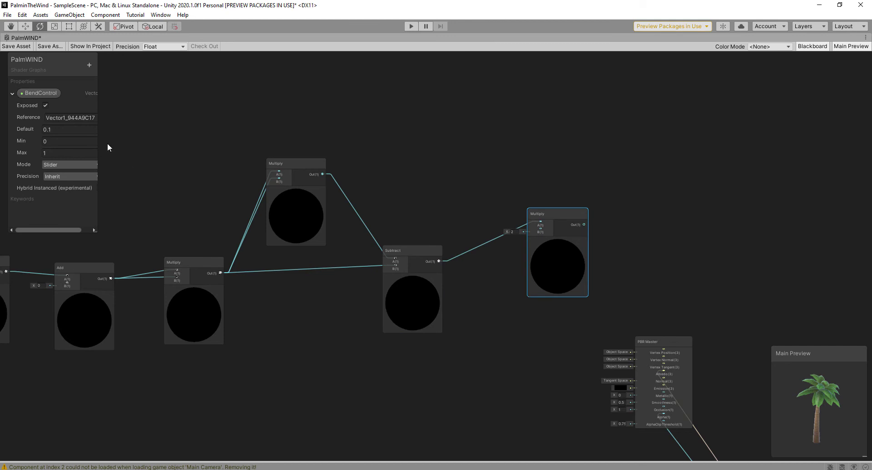
# Create a Vector3 Blackboard property 'BendDirection' and wire it into the new Multiply's B input
pyautogui.click(89, 65)
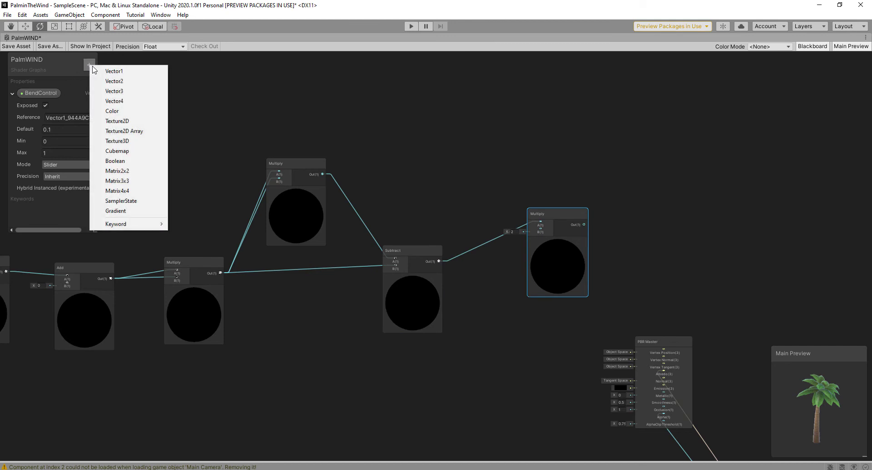
pyautogui.click(90, 66)
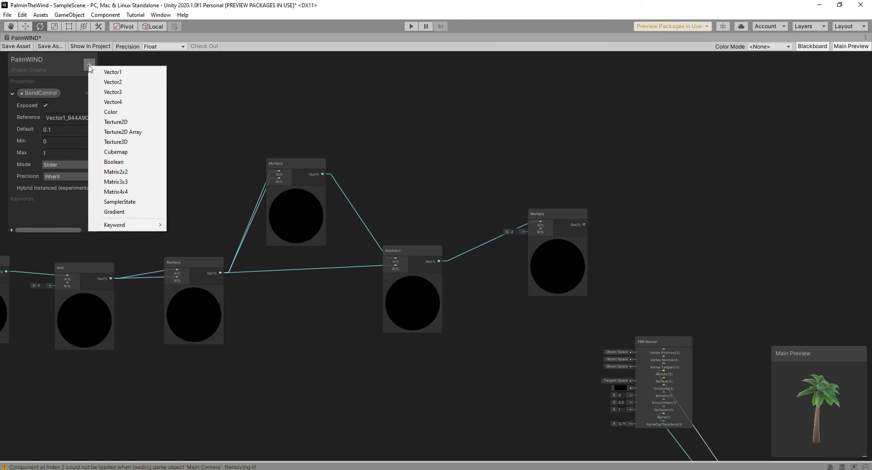
pyautogui.click(113, 91)
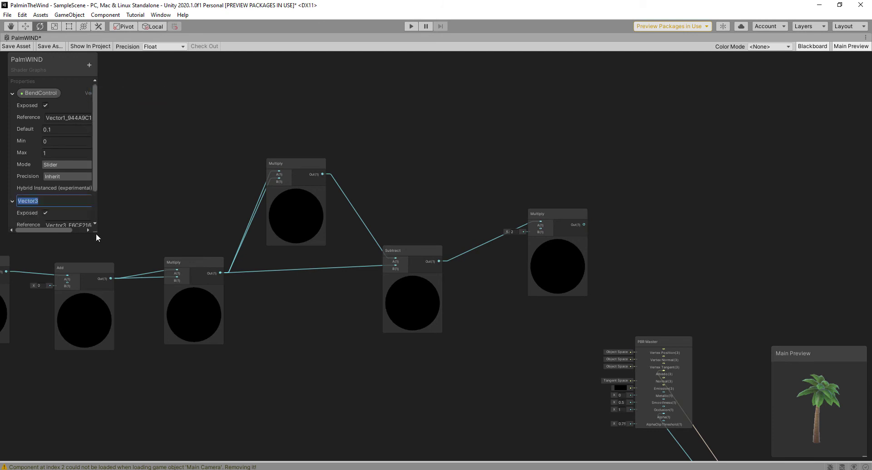
pyautogui.moveTo(94, 228); pyautogui.dragTo(175, 293)
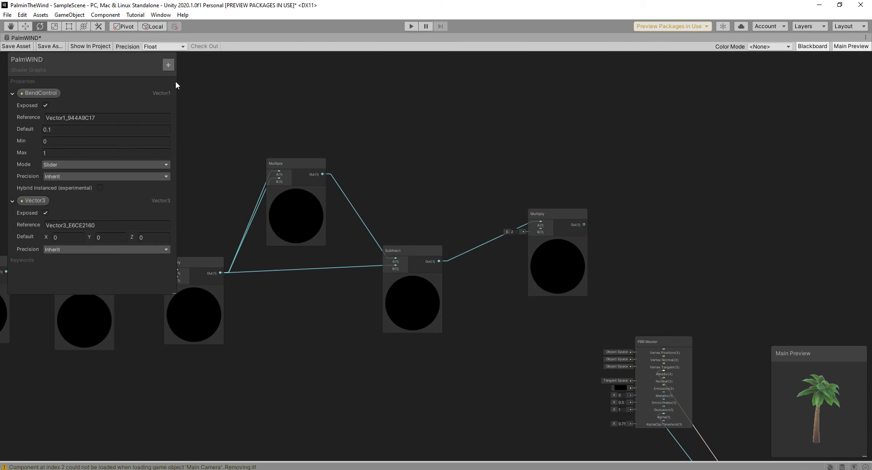
pyautogui.doubleClick(32, 201)
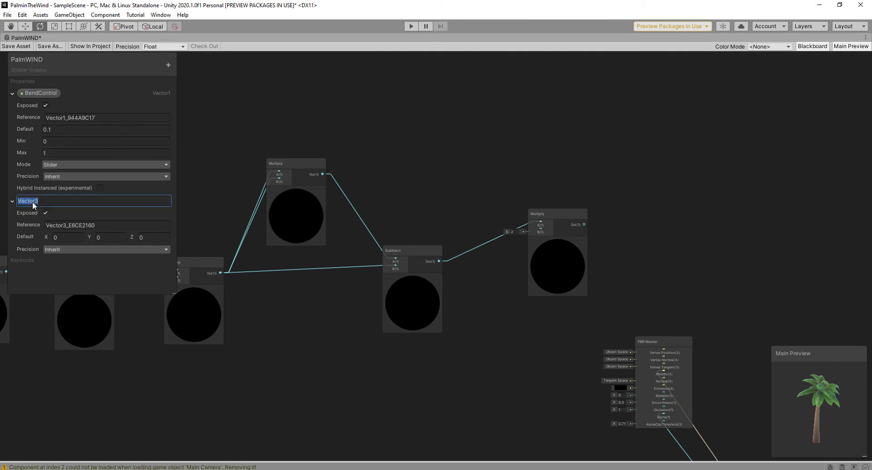
pyautogui.write('Be')
pyautogui.write('ndDirec')
pyautogui.write('tion')
pyautogui.press('Return')
pyautogui.moveTo(482, 290); pyautogui.dragTo(539, 230)
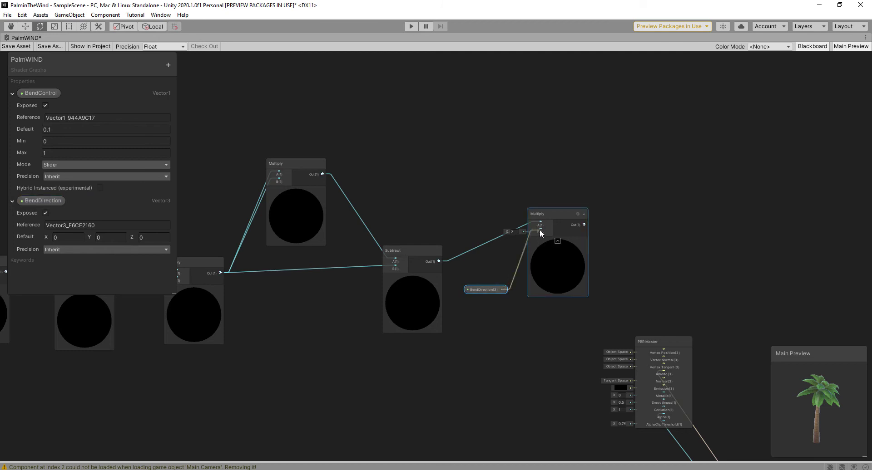
pyautogui.moveTo(656, 187)
pyautogui.mouseDown(button='middle')
pyautogui.moveTo(564, 202)
pyautogui.moveTo(520, 227)
pyautogui.mouseUp(button='middle')
# Add a Split node beside the BendDirection Multiply and feed its output into Split's input
pyautogui.press('space')
pyautogui.write('s')
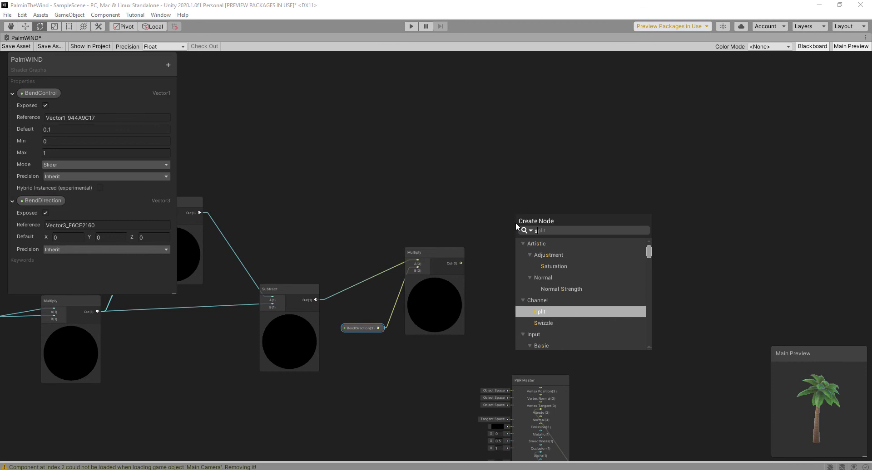
pyautogui.write('pl')
pyautogui.click(532, 256)
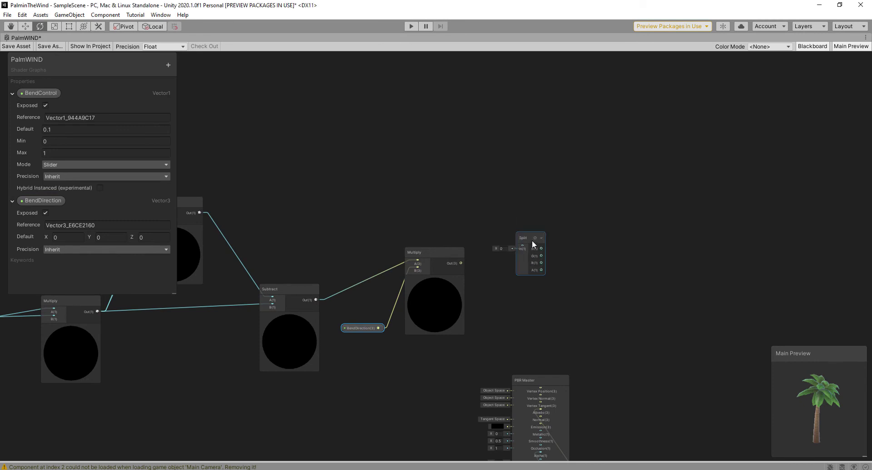
pyautogui.moveTo(532, 241); pyautogui.dragTo(535, 251)
pyautogui.moveTo(461, 263); pyautogui.dragTo(525, 256)
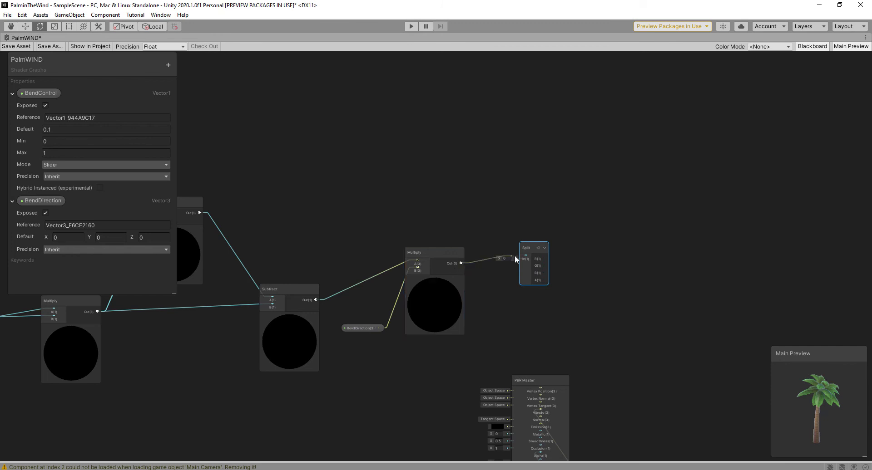
pyautogui.moveTo(621, 250); pyautogui.dragTo(551, 338, button='middle')
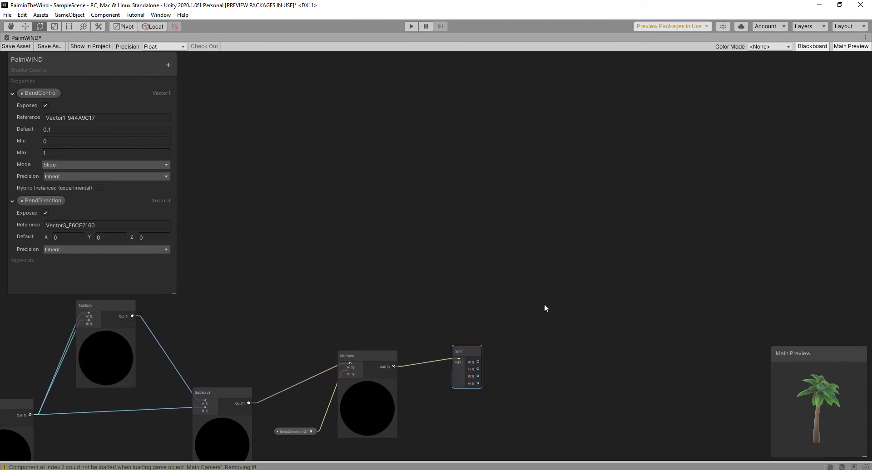
pyautogui.moveTo(546, 298); pyautogui.dragTo(549, 309, button='middle')
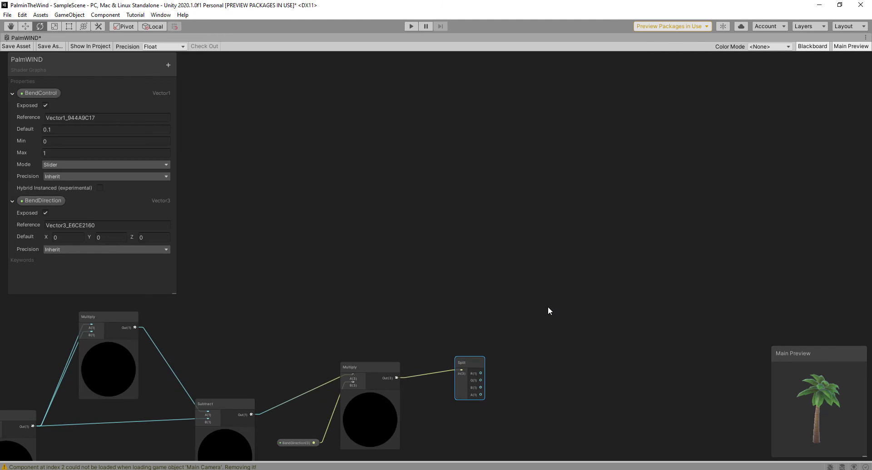
# Add a world-space Position node above the Split node
pyautogui.press('space')
pyautogui.write('pos')
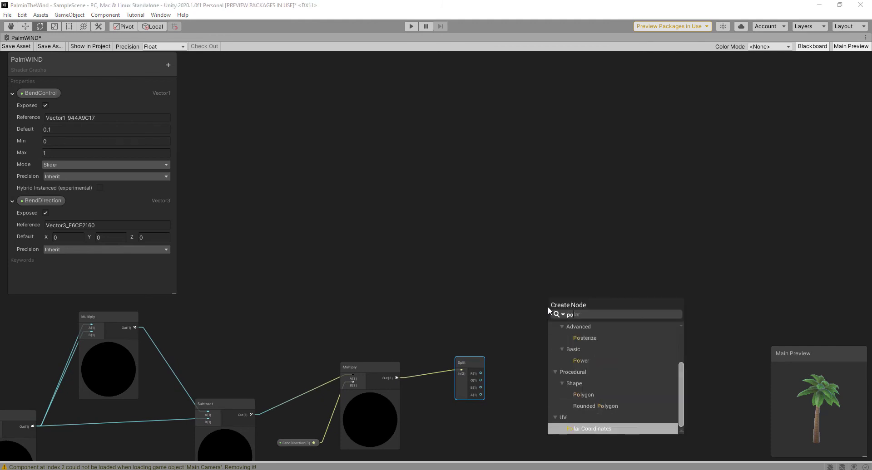
pyautogui.click(588, 352)
pyautogui.moveTo(576, 324); pyautogui.dragTo(535, 221)
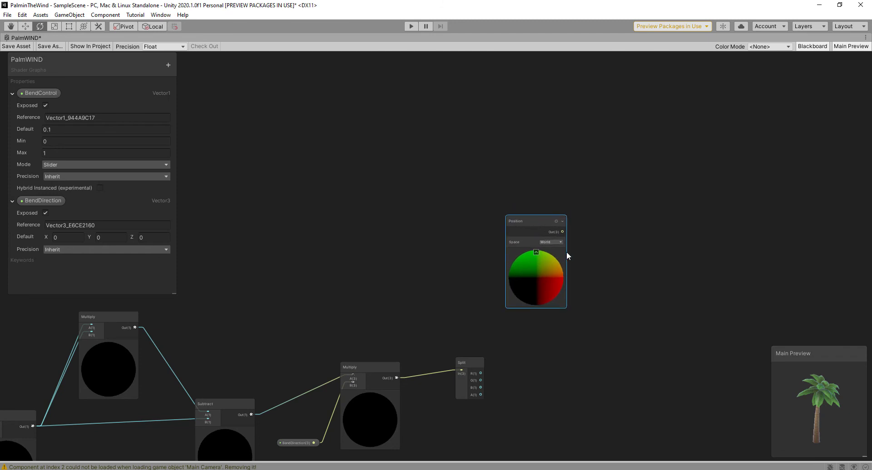
pyautogui.moveTo(568, 371); pyautogui.dragTo(558, 346, button='middle')
# Add a Combine node and wire the Split's R and G outputs into it
pyautogui.press('space')
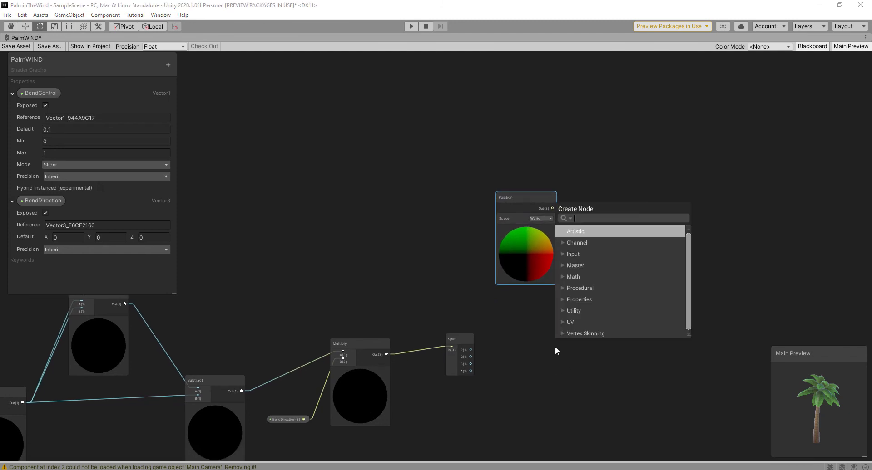
pyautogui.write('com')
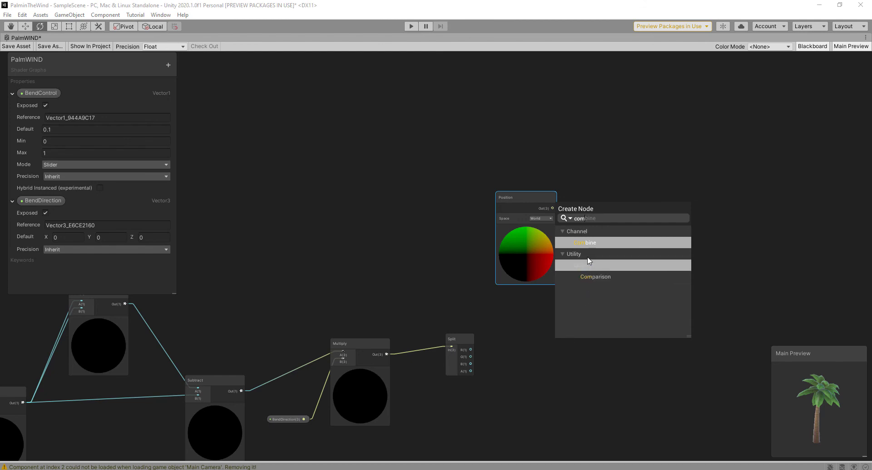
pyautogui.click(587, 244)
pyautogui.moveTo(579, 364); pyautogui.dragTo(539, 339)
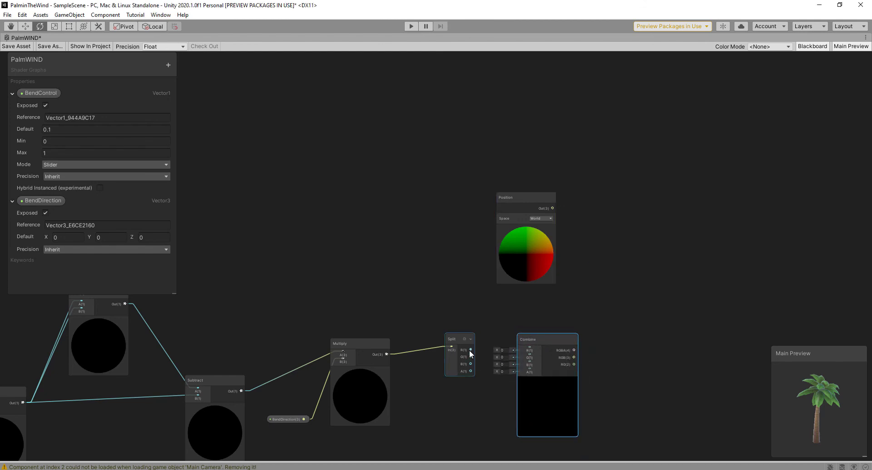
pyautogui.moveTo(471, 350); pyautogui.dragTo(530, 347)
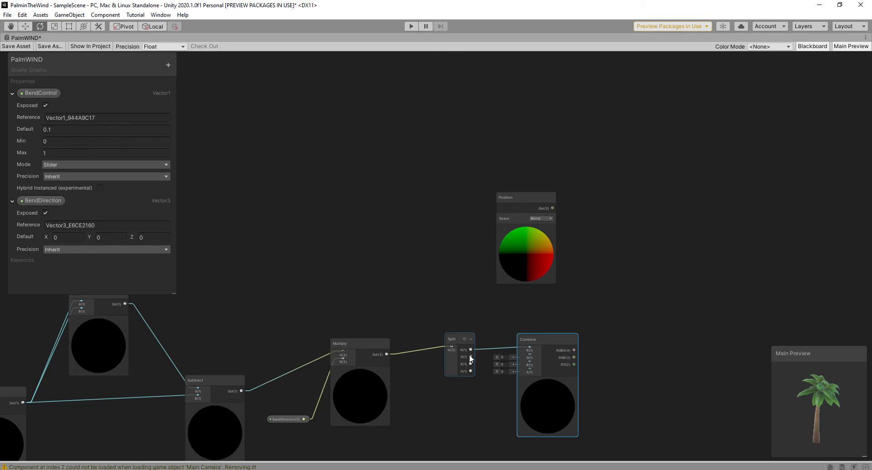
pyautogui.moveTo(471, 359); pyautogui.dragTo(529, 362)
pyautogui.moveTo(619, 294); pyautogui.dragTo(488, 331, button='middle')
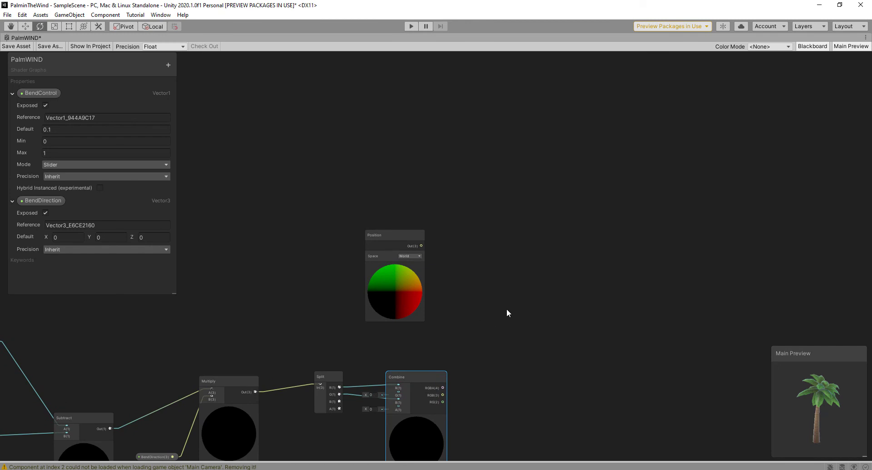
# Add an Add node summing the Position output and the Combine RGB output
pyautogui.moveTo(505, 309)
pyautogui.mouseDown(button='middle')
pyautogui.moveTo(481, 308)
pyautogui.moveTo(470, 287)
pyautogui.mouseUp(button='middle')
pyautogui.press('space')
pyautogui.write('add')
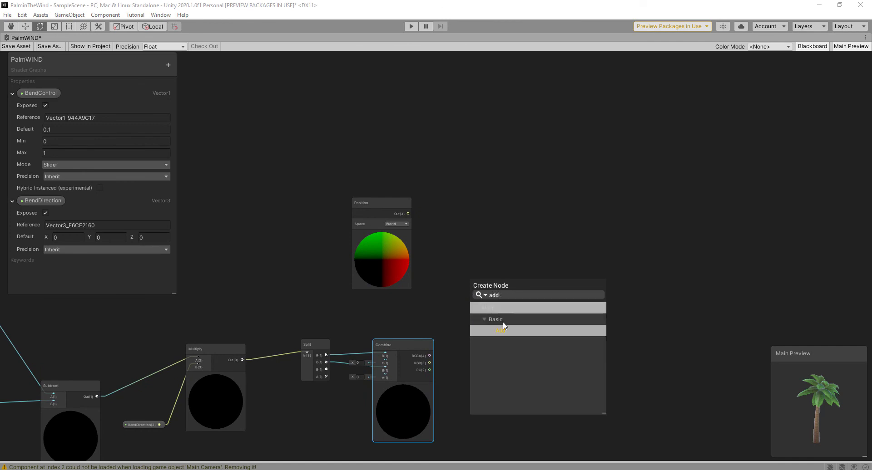
pyautogui.click(506, 332)
pyautogui.moveTo(501, 301); pyautogui.dragTo(509, 273)
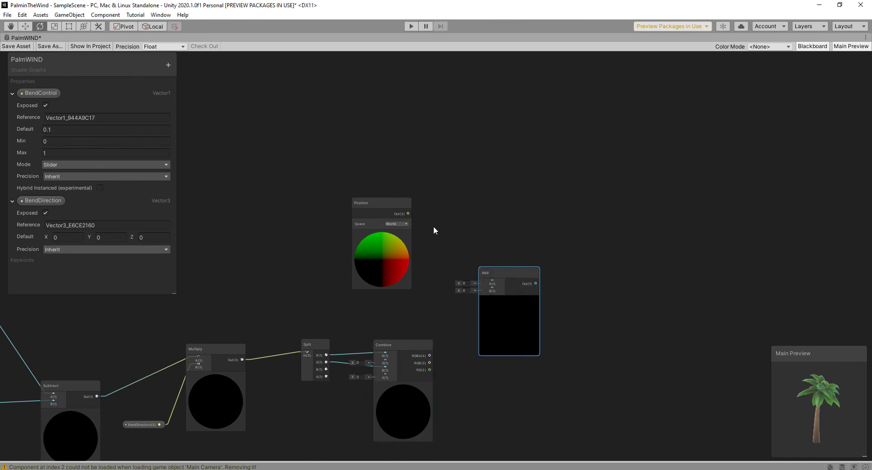
pyautogui.moveTo(408, 214); pyautogui.dragTo(491, 280)
pyautogui.click(431, 356)
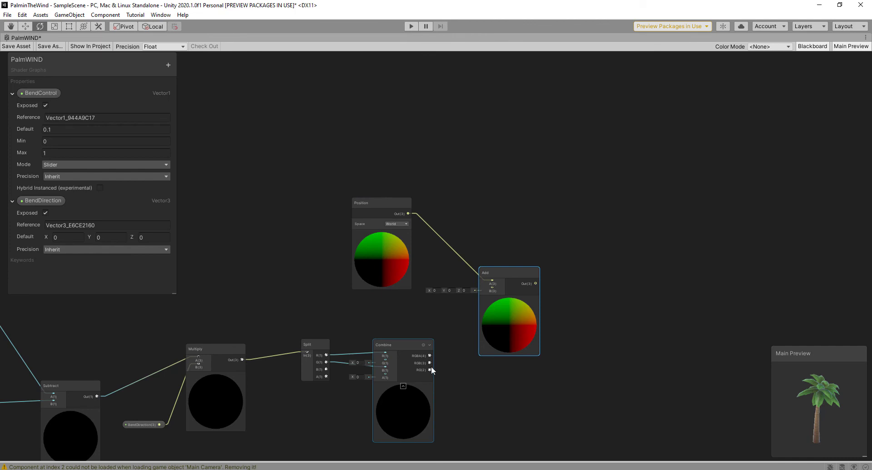
pyautogui.moveTo(429, 363); pyautogui.dragTo(493, 290)
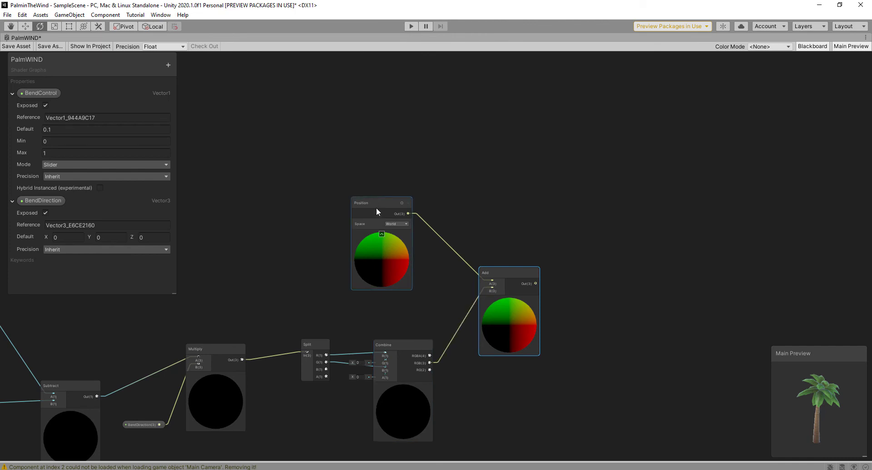
pyautogui.moveTo(610, 263); pyautogui.dragTo(541, 259, button='middle')
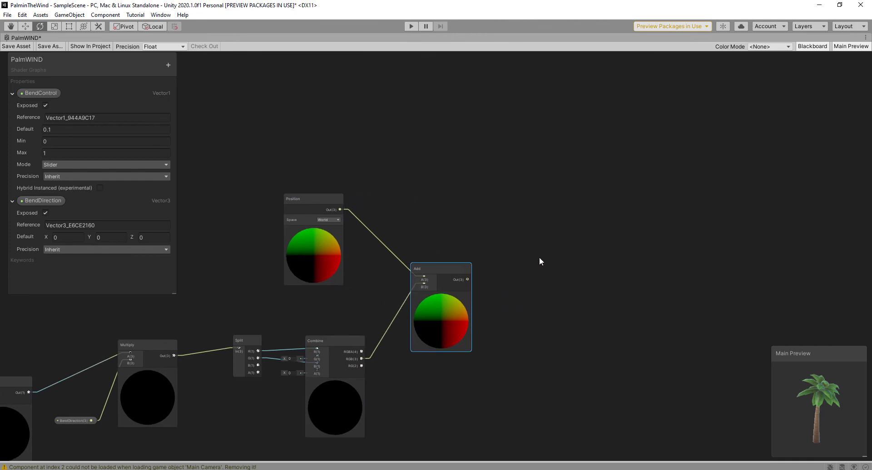
# Add a World-to-Object Transform node and feed the Add output into it
pyautogui.press('space')
pyautogui.write('tran')
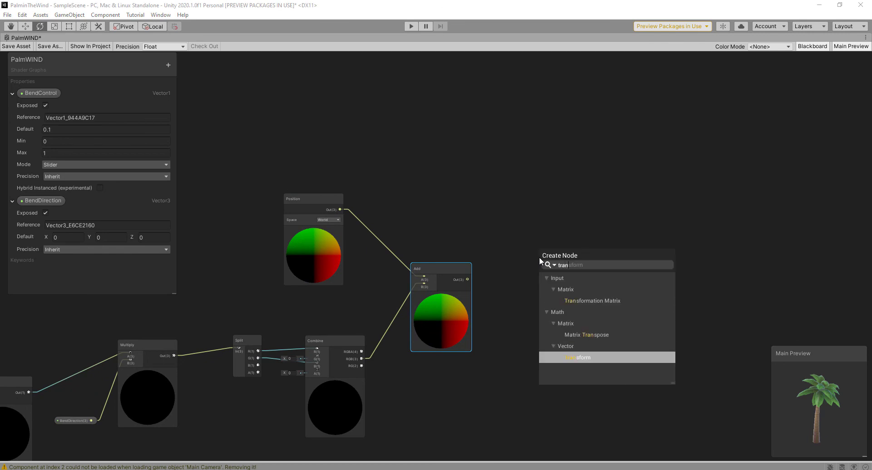
pyautogui.click(582, 358)
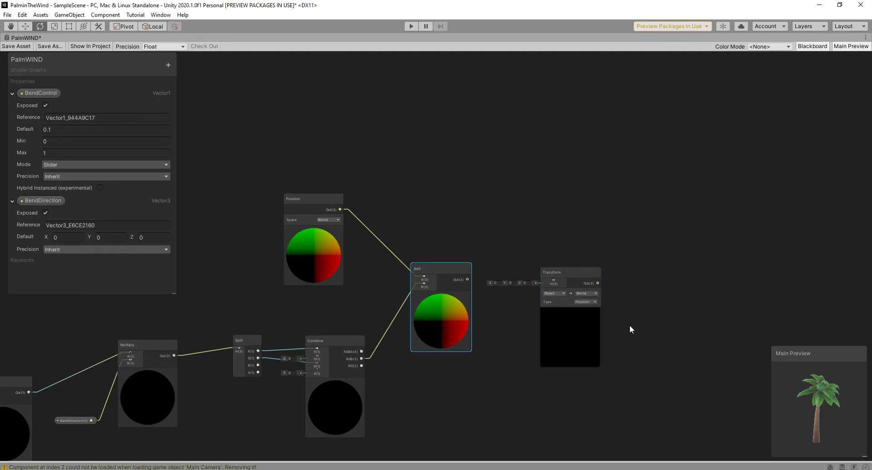
pyautogui.scroll(1, 577, 318)
pyautogui.scroll(2, 499, 299)
pyautogui.click(449, 278)
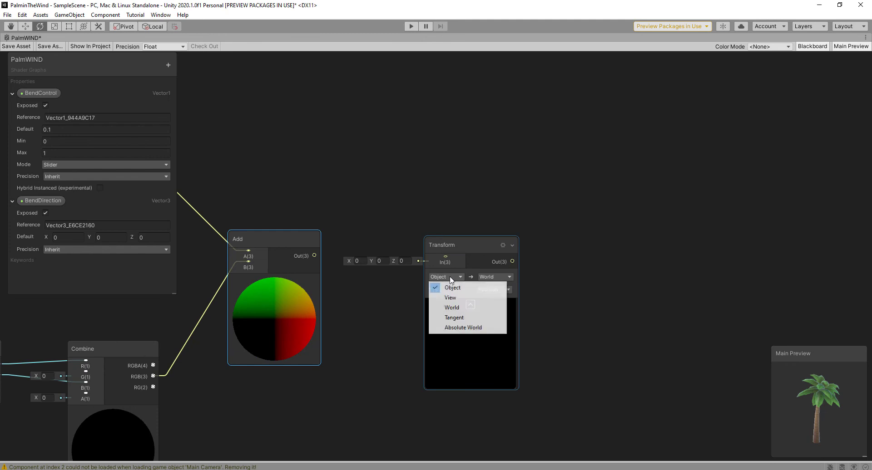
pyautogui.click(451, 307)
pyautogui.click(489, 277)
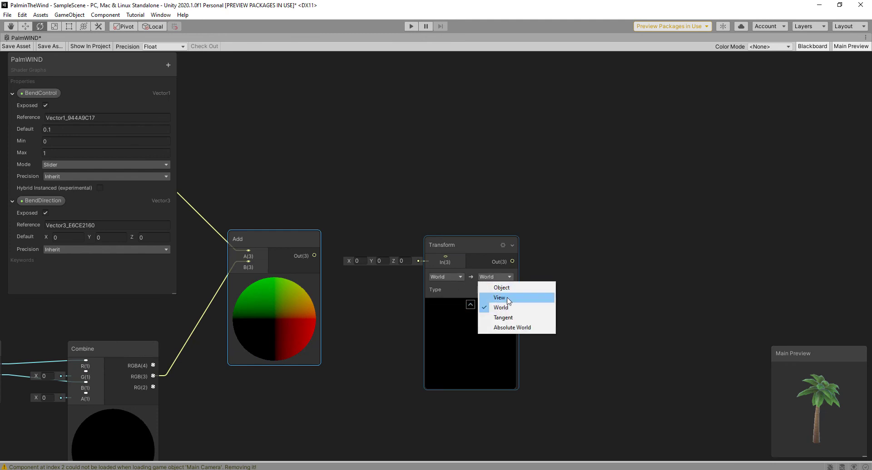
pyautogui.click(504, 287)
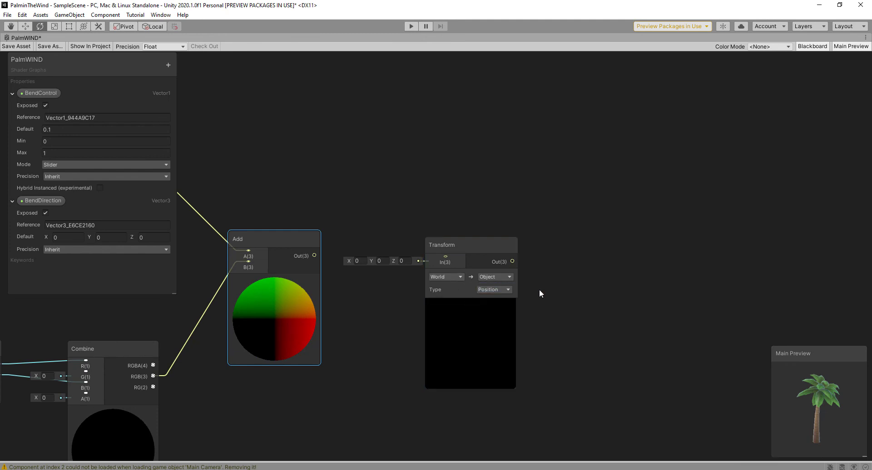
pyautogui.moveTo(314, 255); pyautogui.dragTo(447, 258)
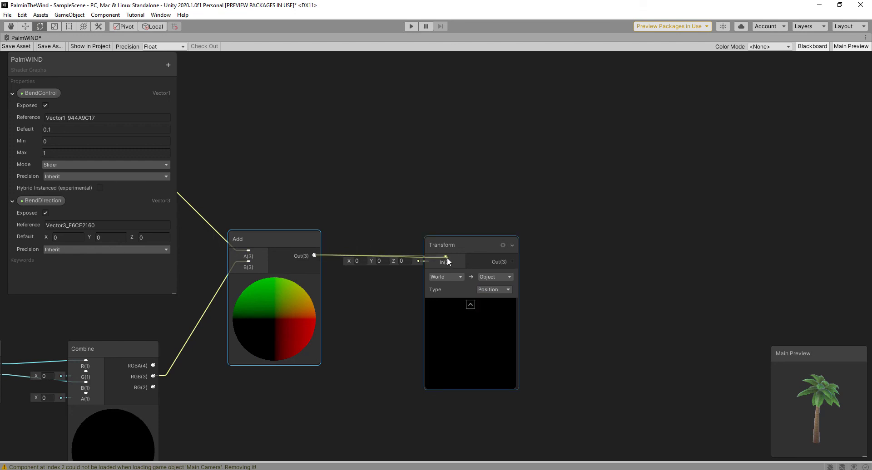
pyautogui.scroll(-5, 545, 318)
pyautogui.scroll(-1, 543, 323)
# Move the master and texture sample nodes up and right to make room
pyautogui.click(489, 386)
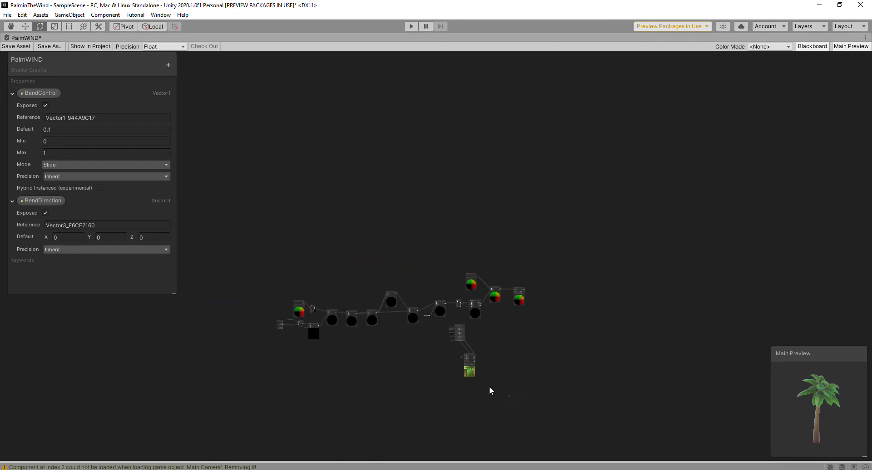
pyautogui.moveTo(444, 326); pyautogui.dragTo(444, 327)
pyautogui.press('space')
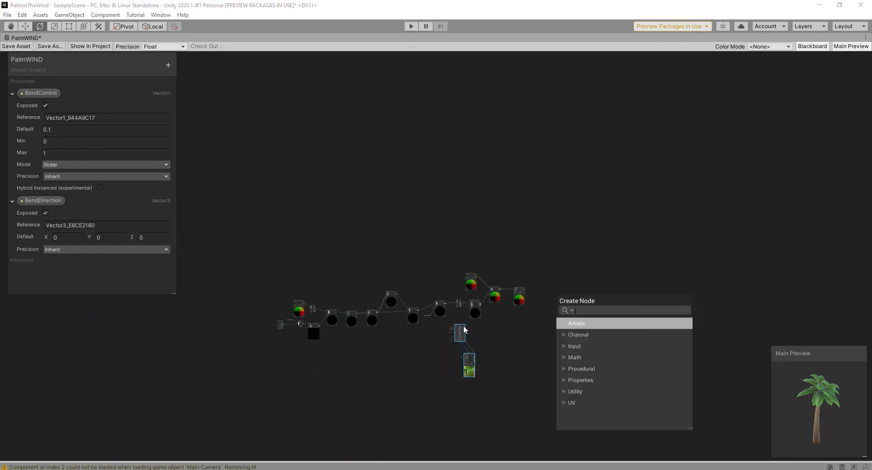
pyautogui.click(508, 361)
pyautogui.moveTo(457, 363)
pyautogui.mouseDown()
pyautogui.moveTo(438, 325)
pyautogui.moveTo(544, 313)
pyautogui.moveTo(554, 286)
pyautogui.mouseUp()
pyautogui.scroll(3, 554, 286)
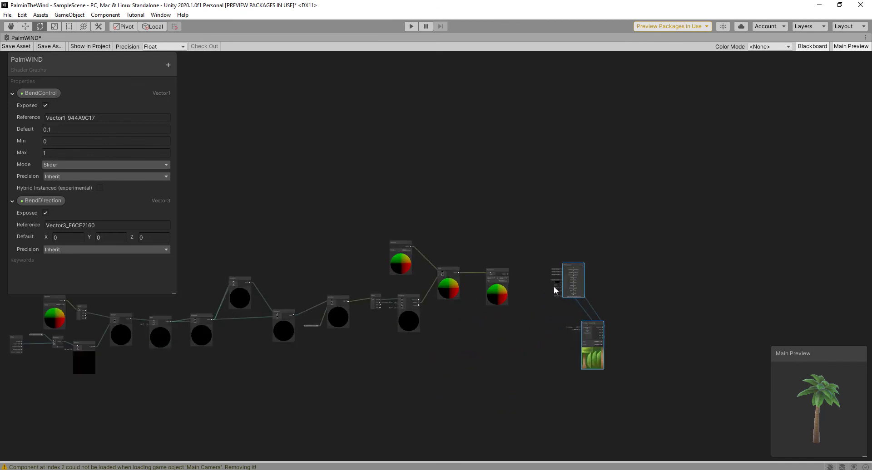
pyautogui.scroll(3, 554, 286)
pyautogui.scroll(3, 553, 284)
# Connect the Transform output to the master node's Vertex Position input
pyautogui.click(521, 262)
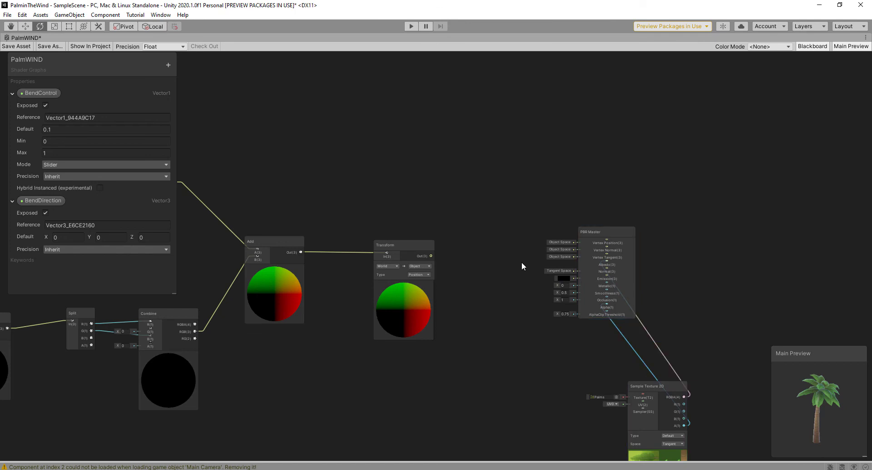
pyautogui.moveTo(431, 256); pyautogui.dragTo(604, 246)
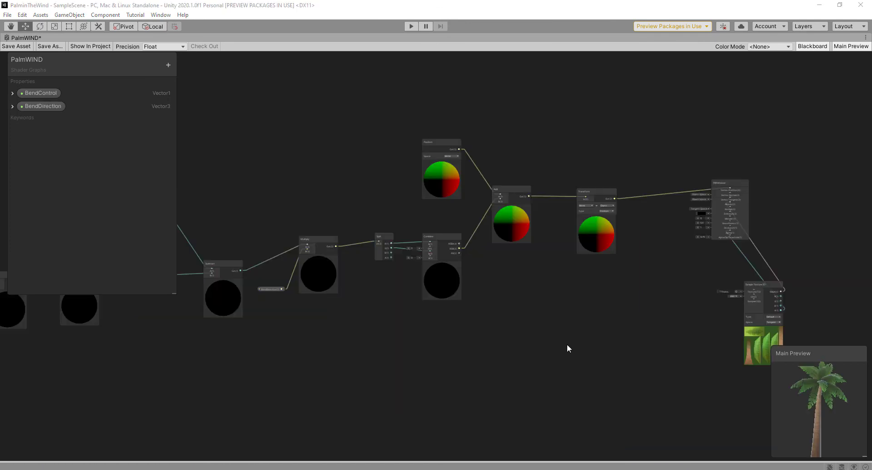
pyautogui.moveTo(734, 286)
pyautogui.mouseDown(button='middle')
pyautogui.moveTo(614, 291)
pyautogui.moveTo(562, 355)
pyautogui.mouseUp(button='middle')
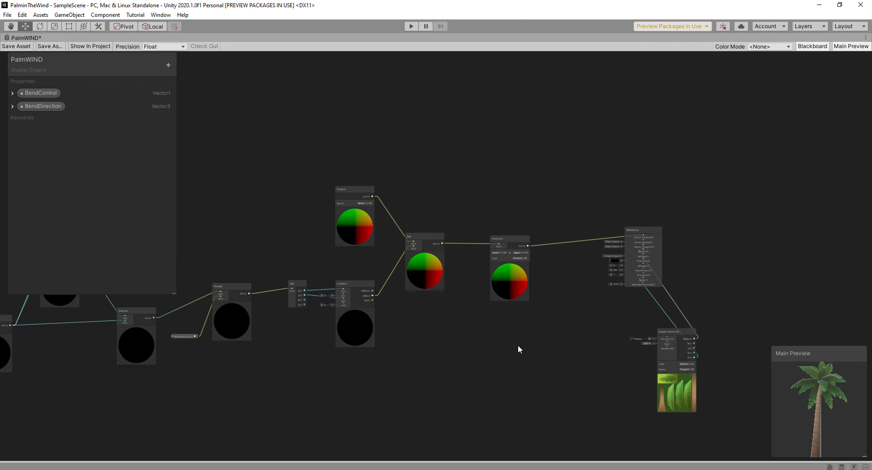
pyautogui.scroll(3, 518, 347)
pyautogui.moveTo(415, 339); pyautogui.dragTo(617, 347, button='middle')
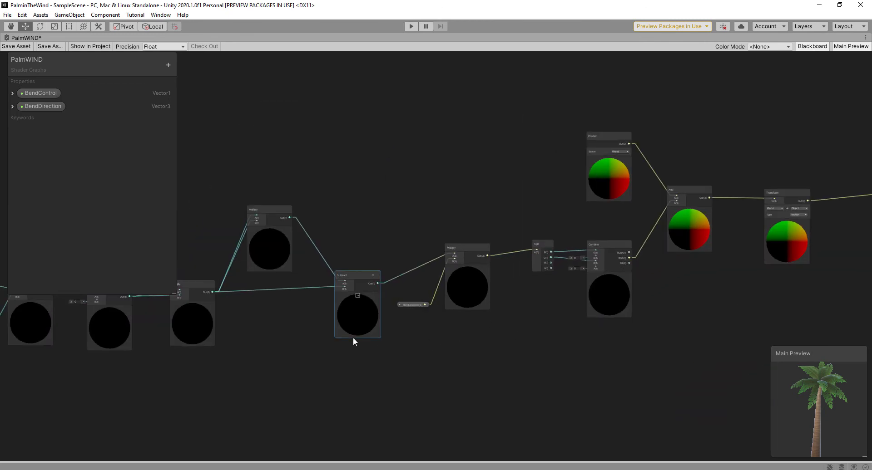
pyautogui.moveTo(419, 364); pyautogui.dragTo(559, 355, button='middle')
# Set the mid-chain Add node's constant to 1 and save the PalmWIND graph
pyautogui.moveTo(292, 337); pyautogui.dragTo(496, 352, button='middle')
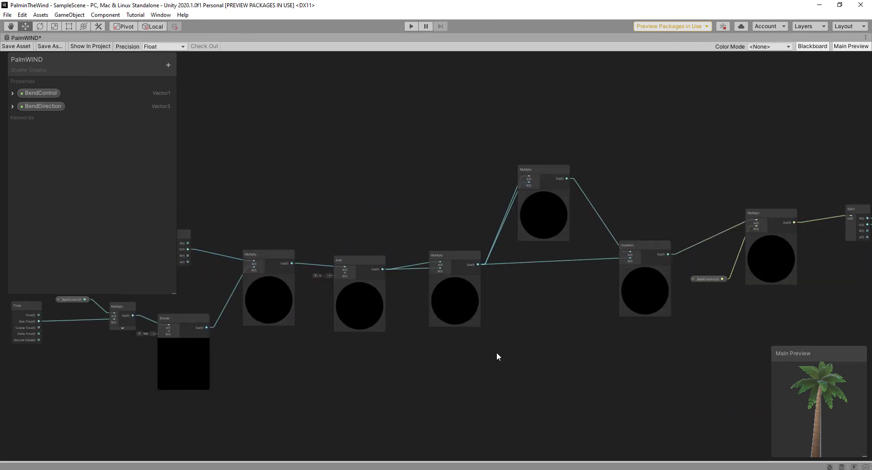
pyautogui.scroll(2, 309, 288)
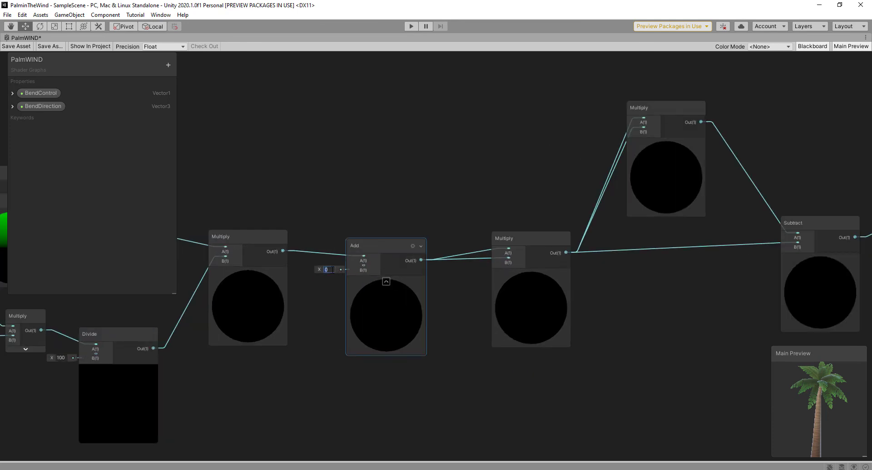
pyautogui.write('1')
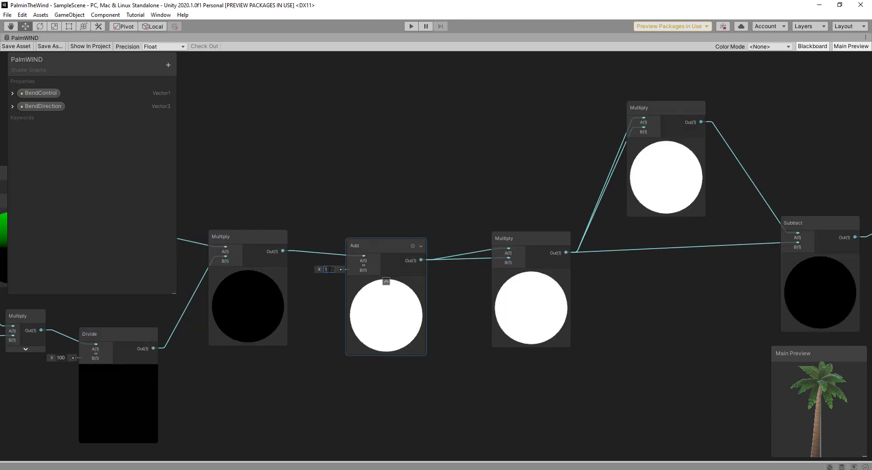
pyautogui.click(437, 434)
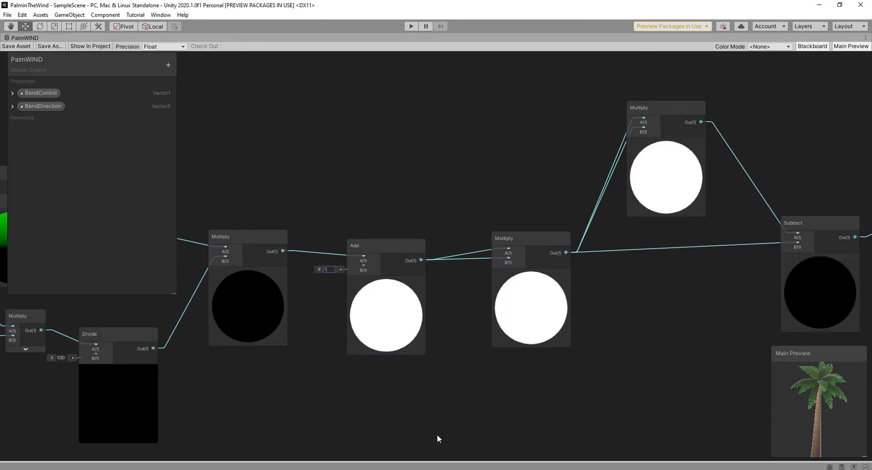
pyautogui.click(29, 48)
# Back in the Scene view, select the palm and set its BendControl to 0.5
pyautogui.hotkey('shift', 'space')
pyautogui.click(9, 39)
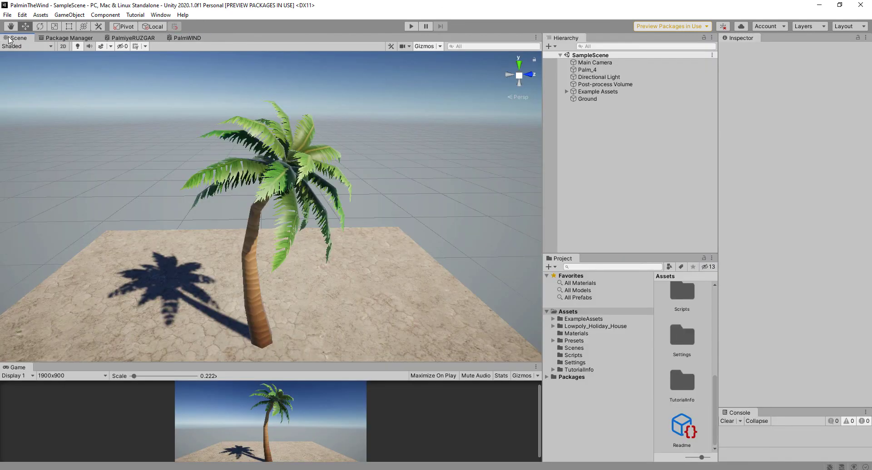
pyautogui.click(295, 159)
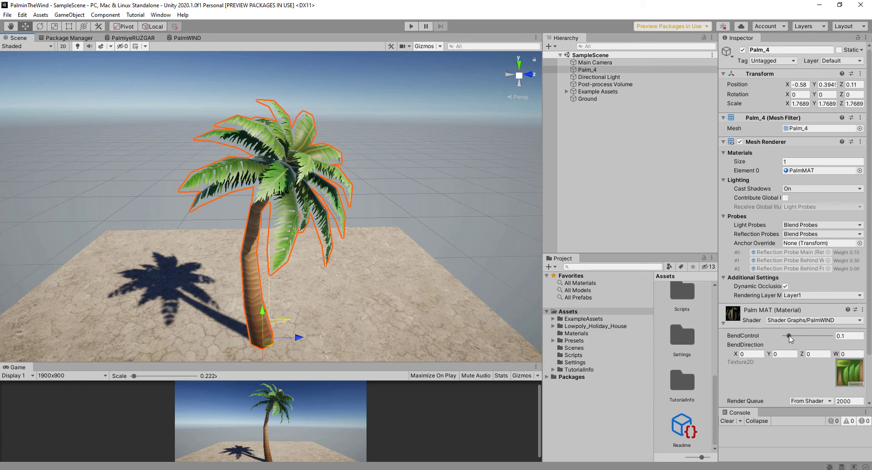
pyautogui.moveTo(789, 336); pyautogui.dragTo(798, 337)
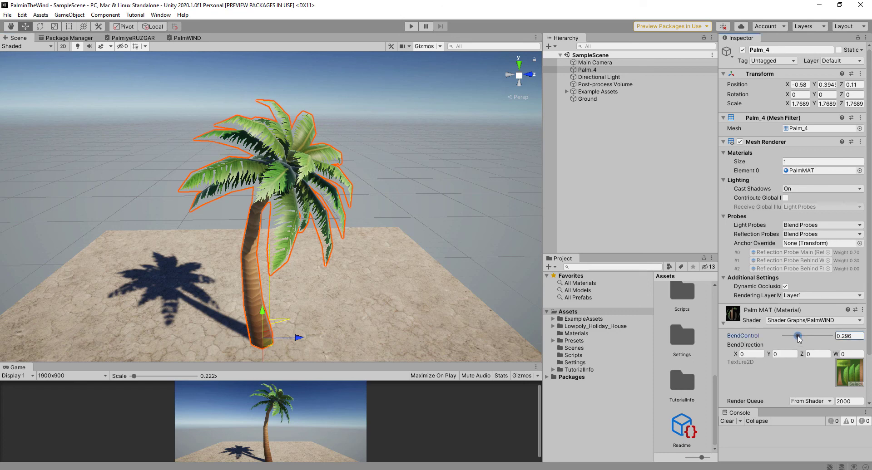
pyautogui.doubleClick(842, 337)
pyautogui.write('5')
# Set the palm's BendDirection to X 0 and Y 25 so the trunk curves
pyautogui.click(753, 353)
pyautogui.write('5.76')
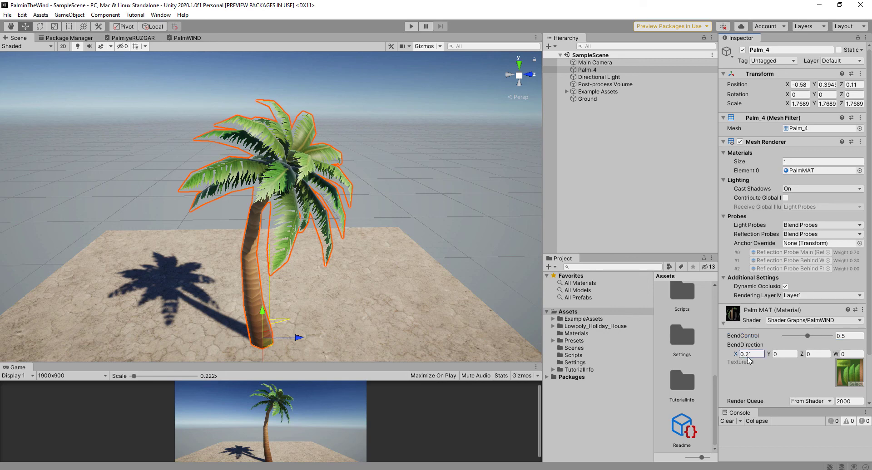
pyautogui.press('BackSpace')
pyautogui.press('BackSpace')
pyautogui.press('BackSpace')
pyautogui.write('0')
pyautogui.moveTo(769, 354)
pyautogui.mouseDown()
pyautogui.moveTo(799, 359)
pyautogui.moveTo(309, 384)
pyautogui.mouseUp()
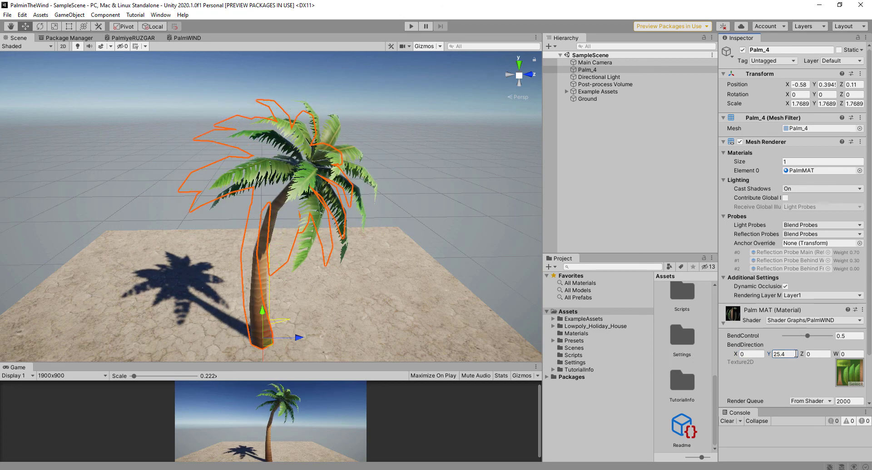
pyautogui.write('2')
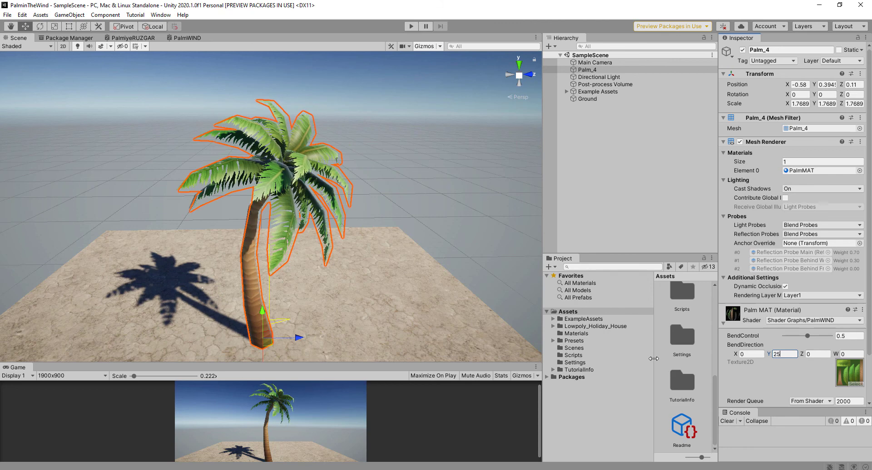
pyautogui.click(418, 167)
# Enter Play mode, orbit the camera and maximize the Scene view to watch the palm sway
pyautogui.click(410, 26)
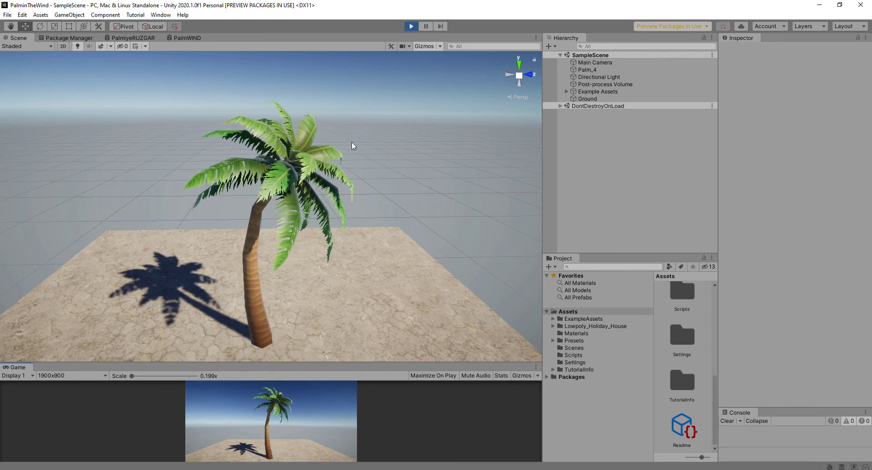
pyautogui.moveTo(352, 143)
pyautogui.keyDown('alt'); pyautogui.mouseDown()
pyautogui.moveTo(263, 177)
pyautogui.moveTo(356, 207)
pyautogui.moveTo(350, 145)
pyautogui.moveTo(317, 161)
pyautogui.moveTo(424, 228)
pyautogui.moveTo(357, 212)
pyautogui.mouseUp(); pyautogui.keyUp('alt')
pyautogui.moveTo(401, 193)
pyautogui.keyDown('alt'); pyautogui.mouseDown()
pyautogui.moveTo(423, 183)
pyautogui.moveTo(362, 177)
pyautogui.moveTo(428, 177)
pyautogui.mouseUp(); pyautogui.keyUp('alt')
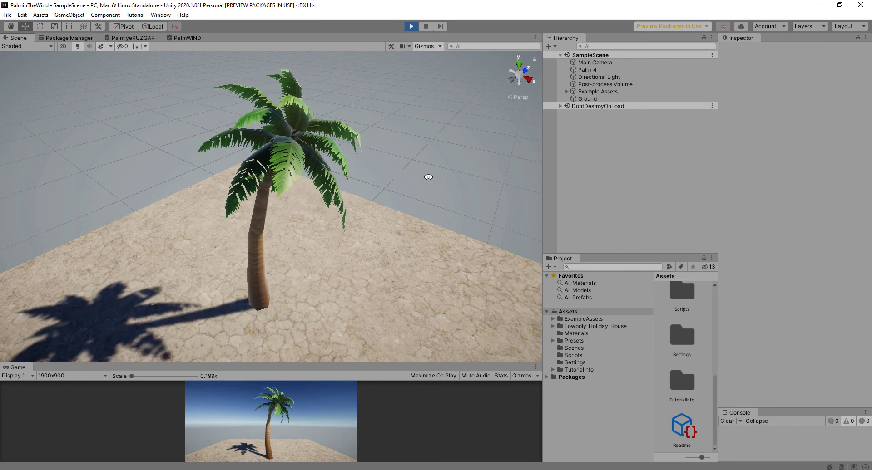
pyautogui.hotkey('shift', 'space')
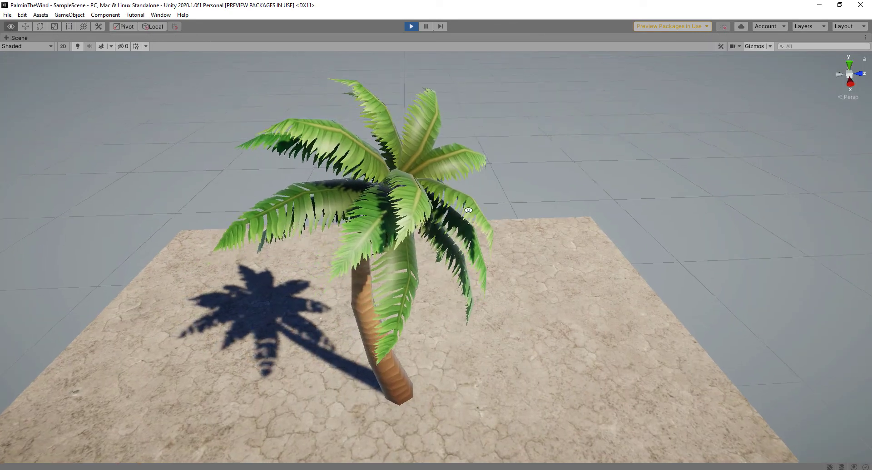
pyautogui.moveTo(428, 178)
pyautogui.keyDown('alt'); pyautogui.mouseDown()
pyautogui.moveTo(480, 198)
pyautogui.moveTo(419, 212)
pyautogui.moveTo(499, 219)
pyautogui.mouseUp(); pyautogui.keyUp('alt')
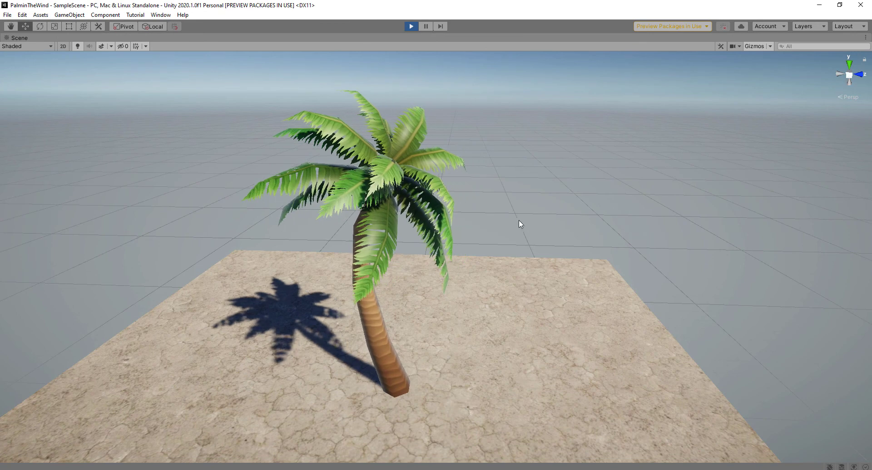